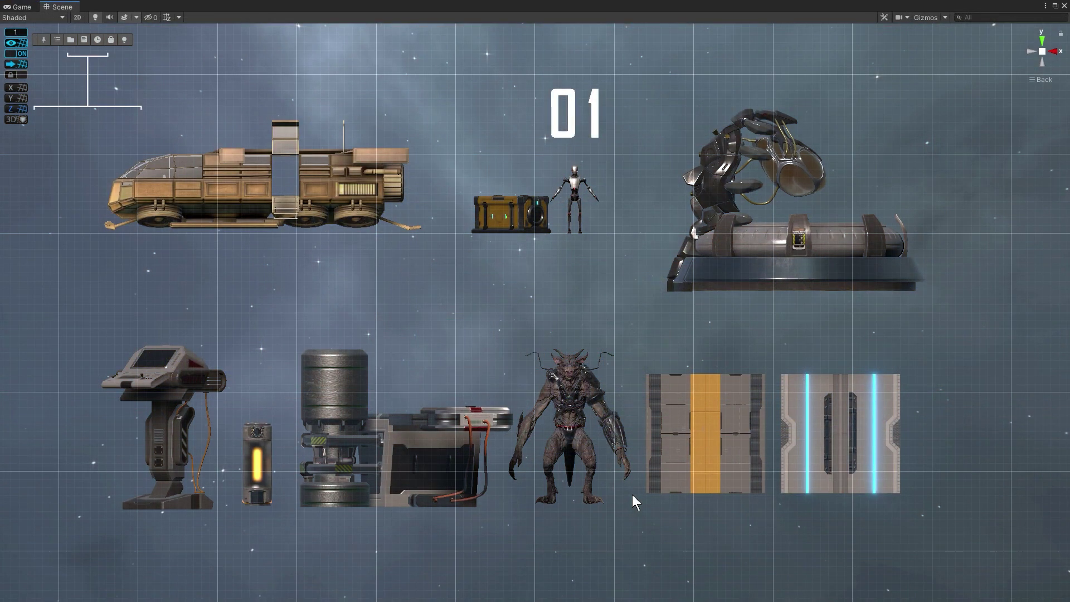
# Step: Select the Kirin_Type01_Armor creature and open the GameObject settings of Control_Panel_01_Snaps012 from its in-scene toolbar
pyautogui.click(618, 503)
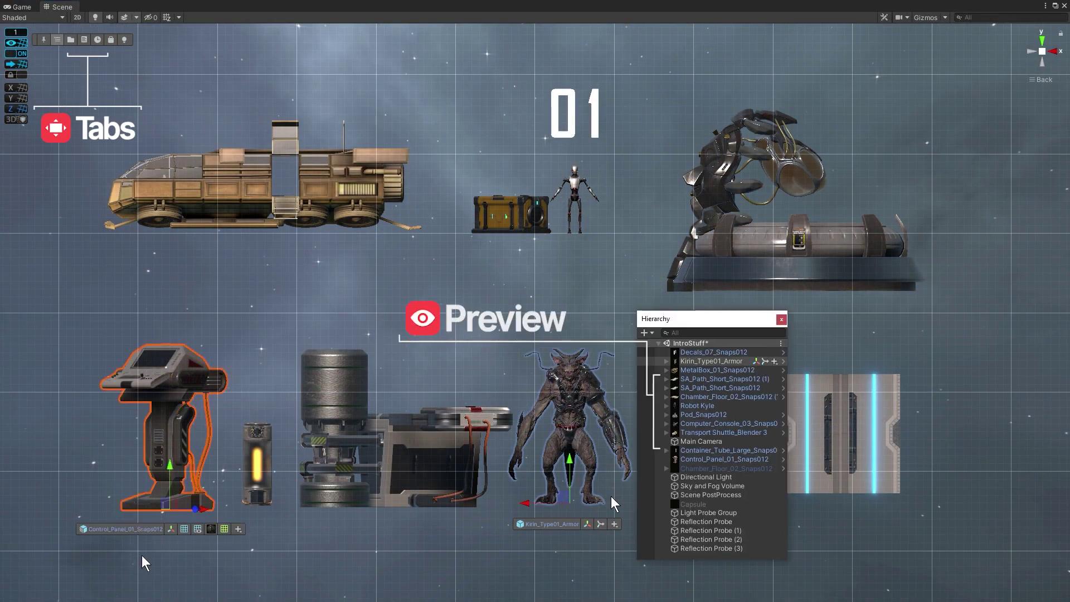
pyautogui.click(148, 529)
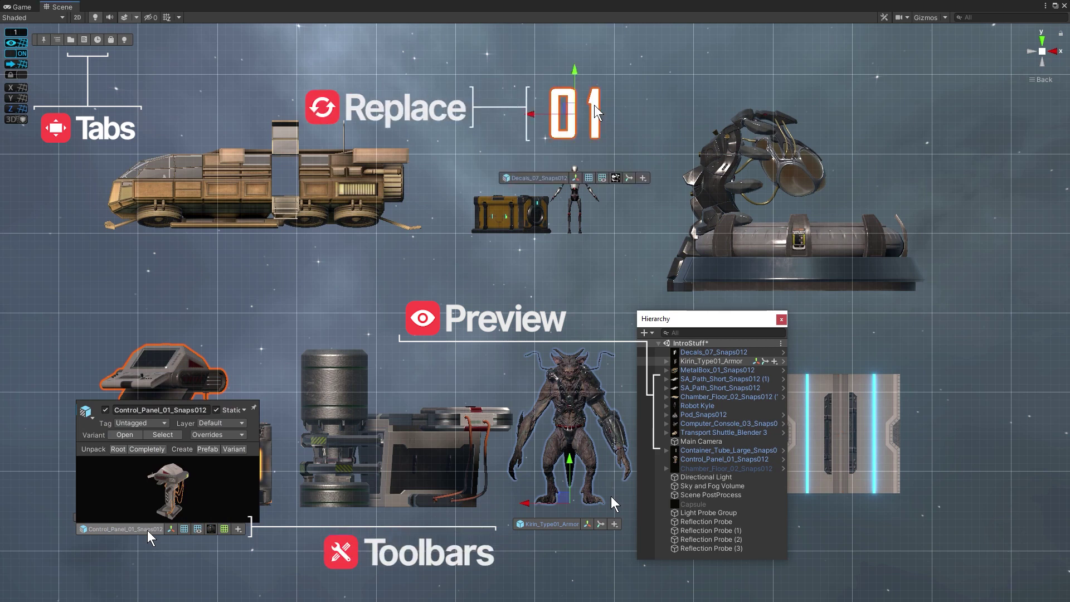
# Step: Replace the 01 decal with the 02 decal, finding it with the search term decal
pyautogui.click(624, 181)
pyautogui.write('decal')
pyautogui.click(624, 181)
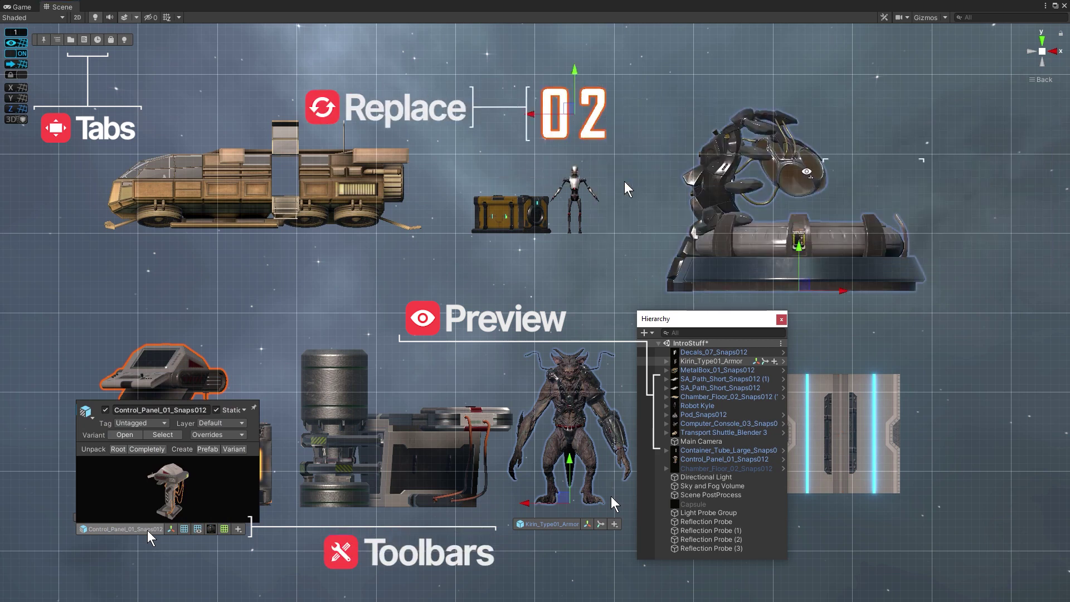
# Step: Probe the overlapping objects at the robotic arm's head and select its Model01 part
pyautogui.rightClick(806, 172)
pyautogui.click(824, 190)
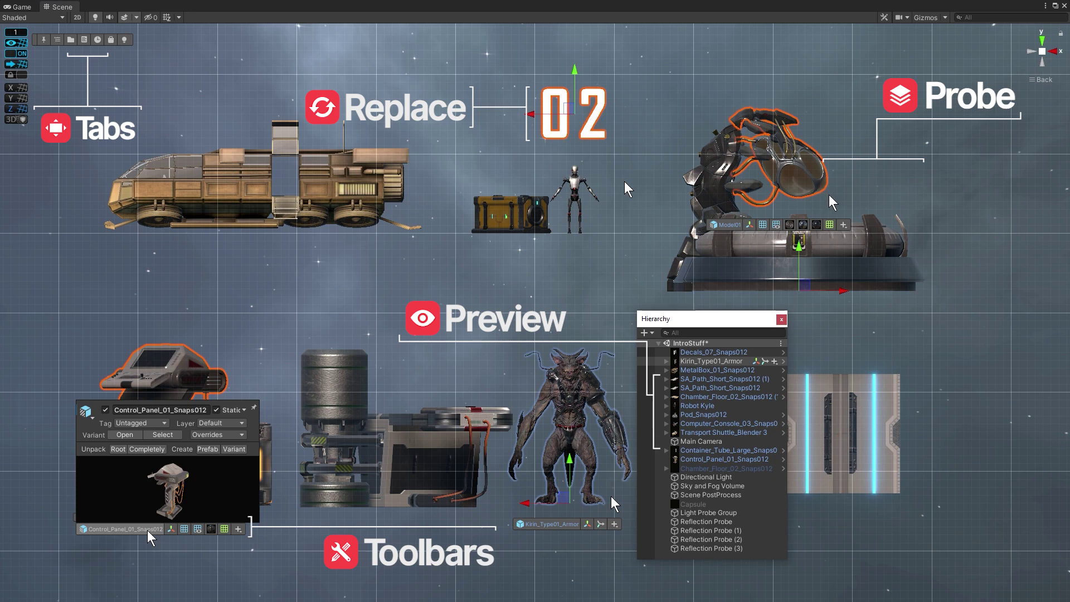
# Step: Multi-select the floor panels with the glowing blue strips and group them
pyautogui.click(855, 385)
pyautogui.keyDown('shift'); pyautogui.click(855, 385); pyautogui.keyUp('shift')
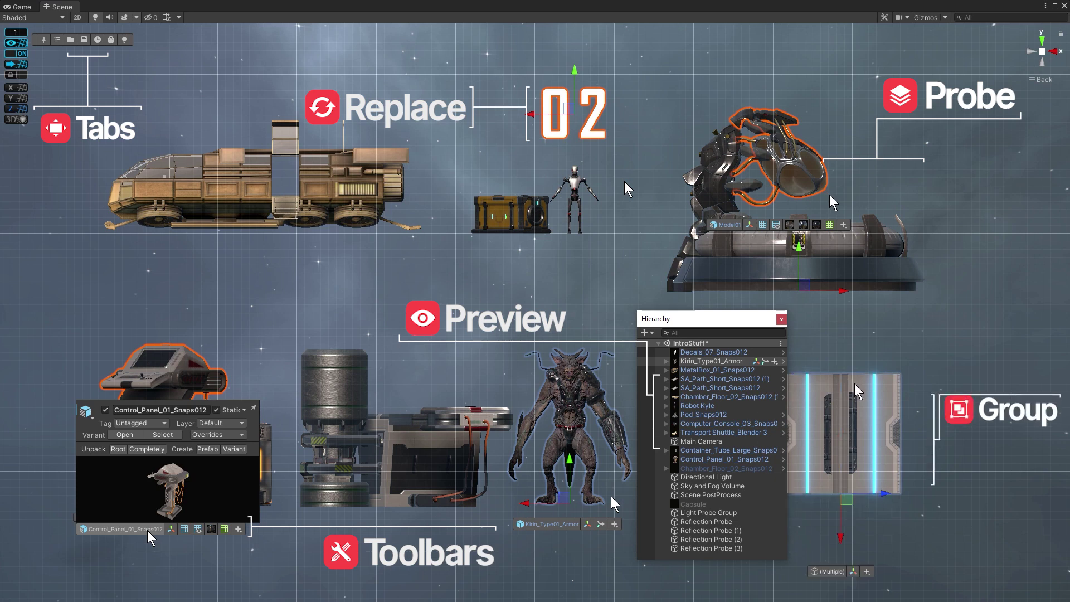
pyautogui.hotkey('ctrl', 'g')
pyautogui.write('P')
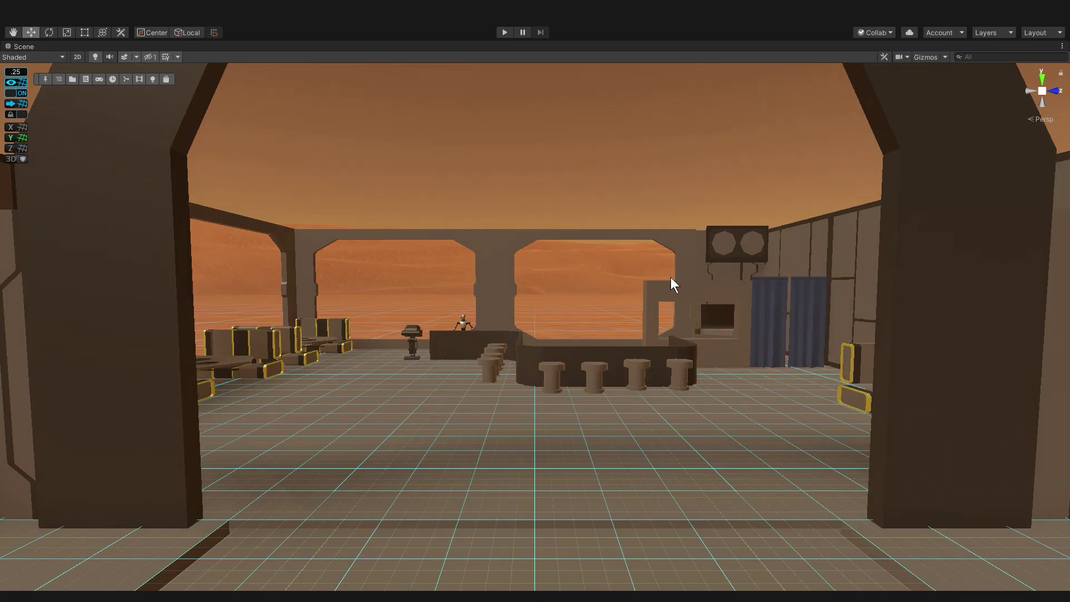
pyautogui.click(684, 292)
pyautogui.moveTo(739, 322); pyautogui.dragTo(637, 326)
pyautogui.click(785, 287)
pyautogui.click(482, 308)
pyautogui.moveTo(403, 247); pyautogui.dragTo(628, 234)
pyautogui.click(334, 227)
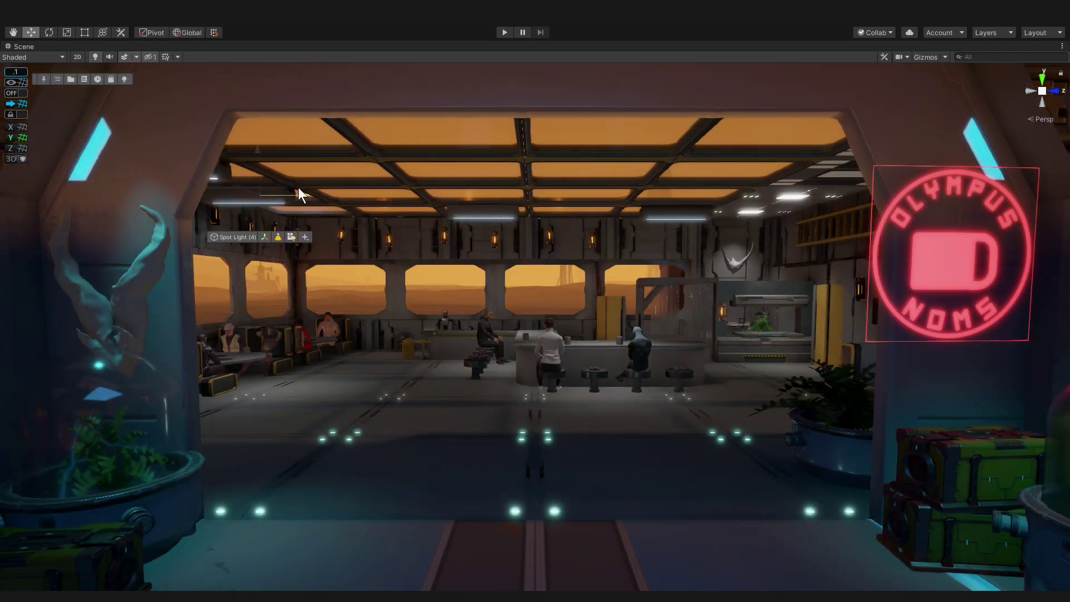
pyautogui.click(692, 305)
pyautogui.press('e')
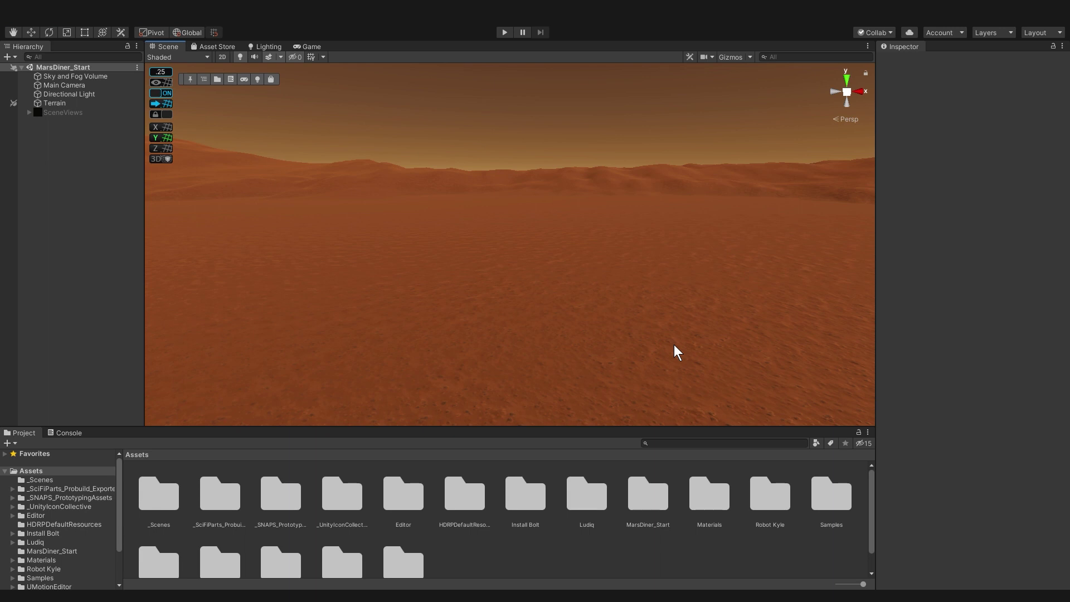
# Step: Maximize the Scene view and open the Hierarchy and Project windows as floating popups over it
pyautogui.hotkey('shift', 'space')
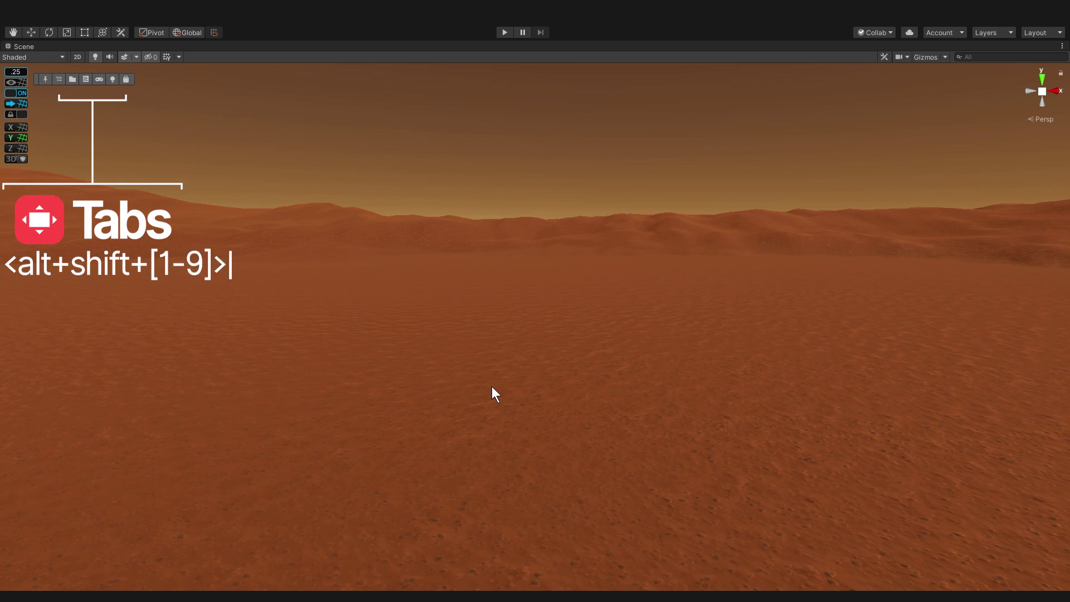
pyautogui.hotkey('alt', 'shift')
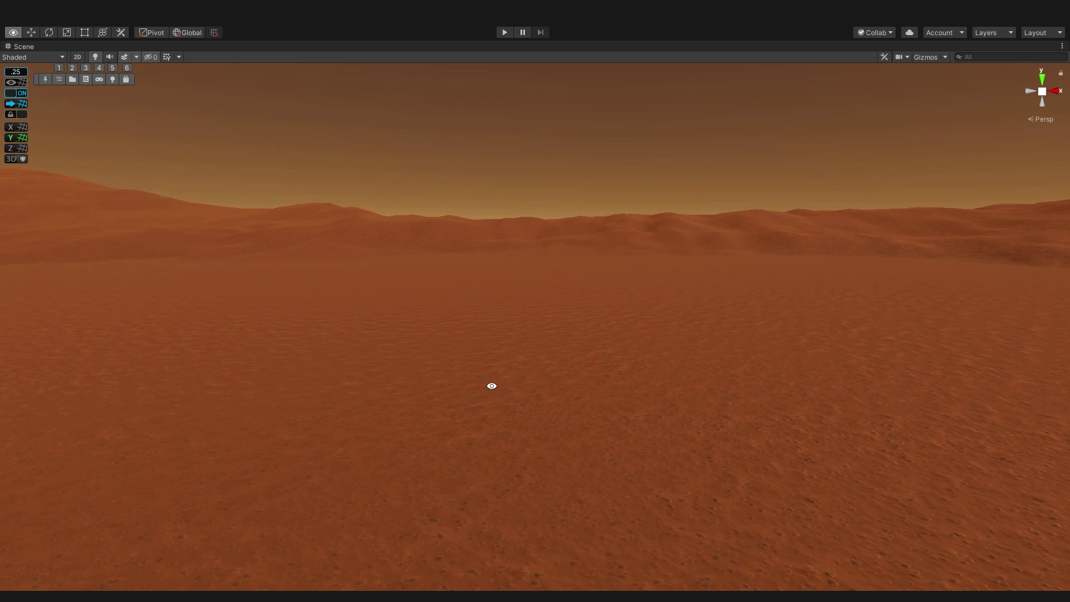
pyautogui.hotkey('alt', 'shift', '1')
pyautogui.hotkey('alt', 'shift')
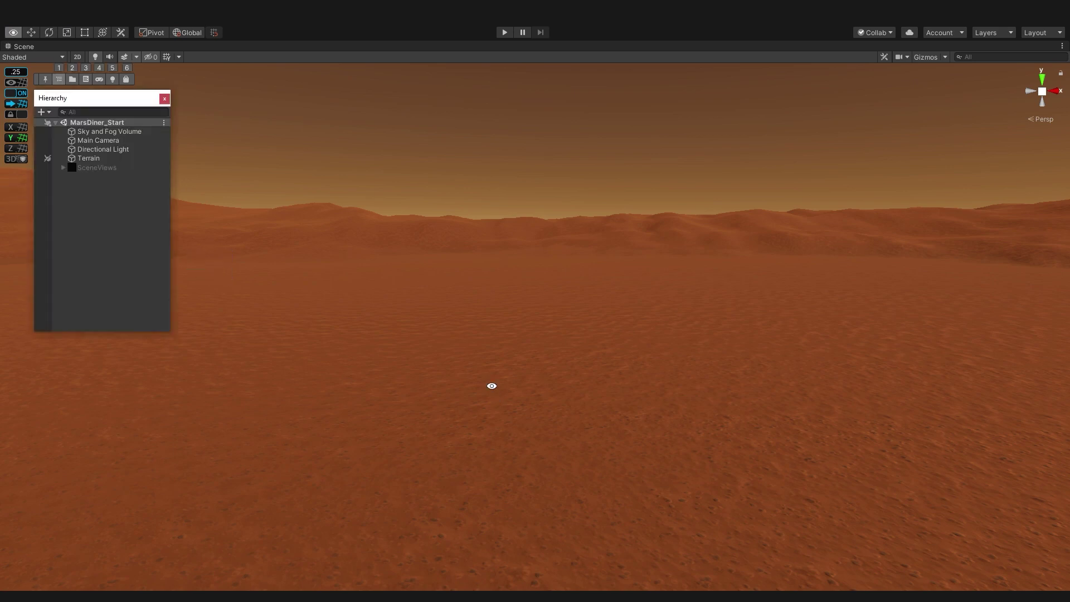
pyautogui.hotkey('alt', 'shift', '2')
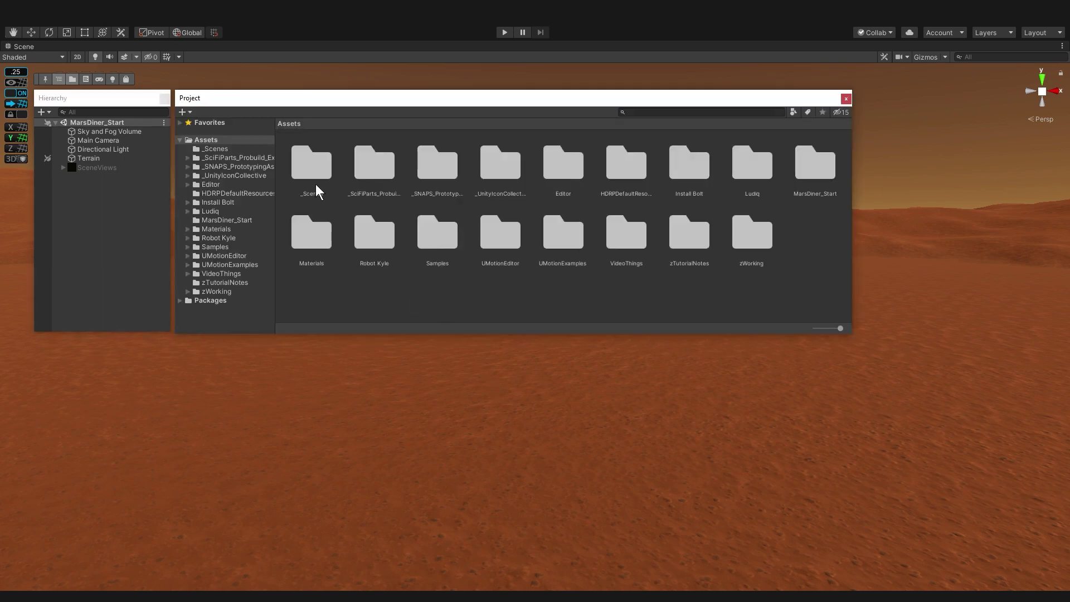
# Step: Add Combined_SampleScene from _SNAPS_PrototypingAssets/Icons_Volume02/SampleScenes to the Hierarchy, and close both popup windows
pyautogui.click(245, 166)
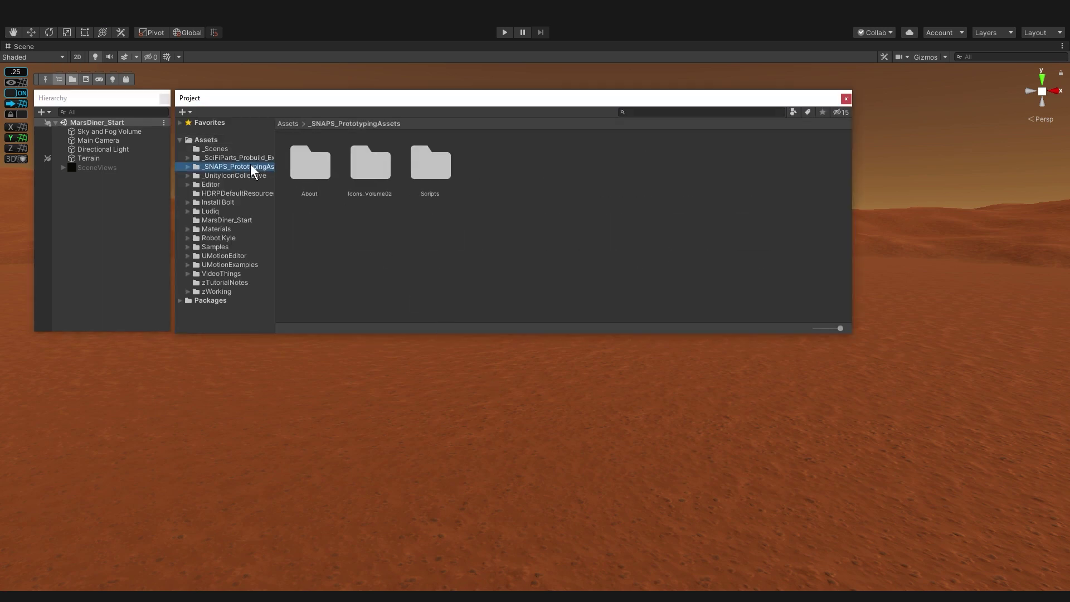
pyautogui.doubleClick(372, 162)
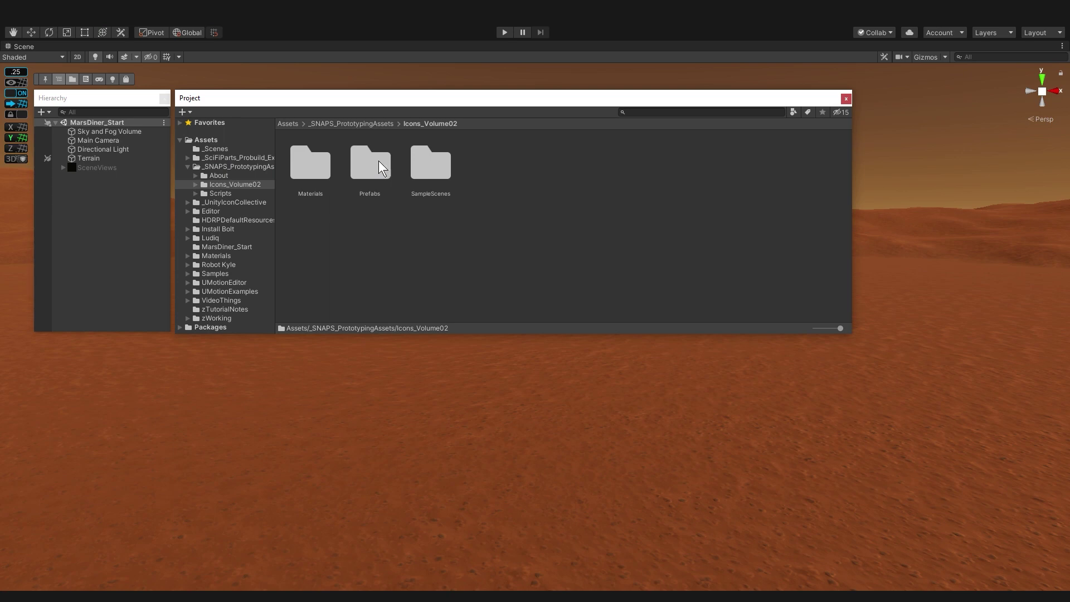
pyautogui.doubleClick(430, 164)
pyautogui.moveTo(368, 162); pyautogui.dragTo(104, 195)
pyautogui.hotkey('alt', '1')
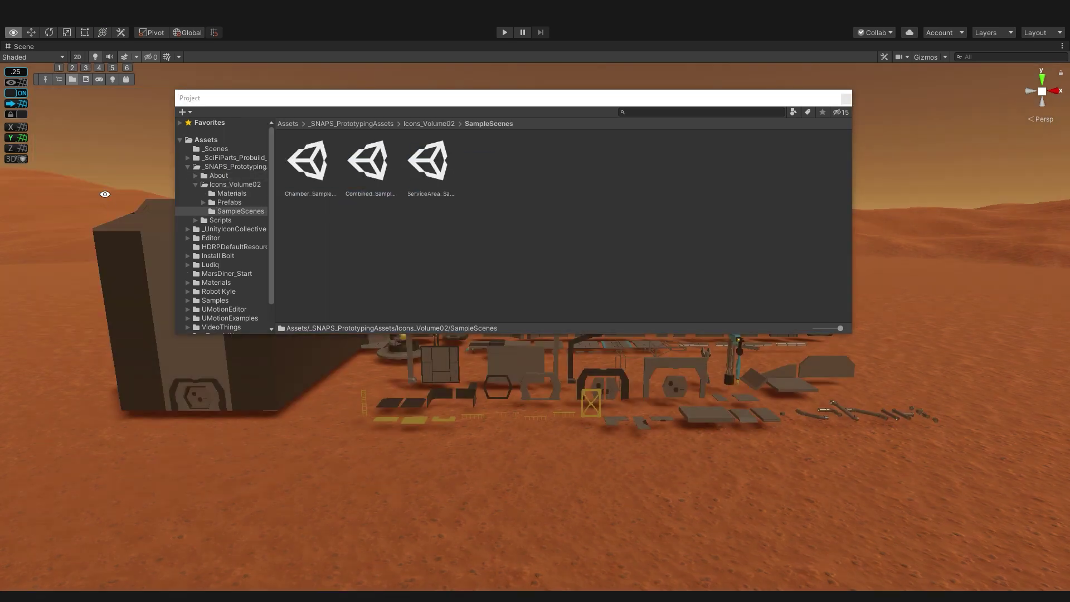
pyautogui.hotkey('alt', '2')
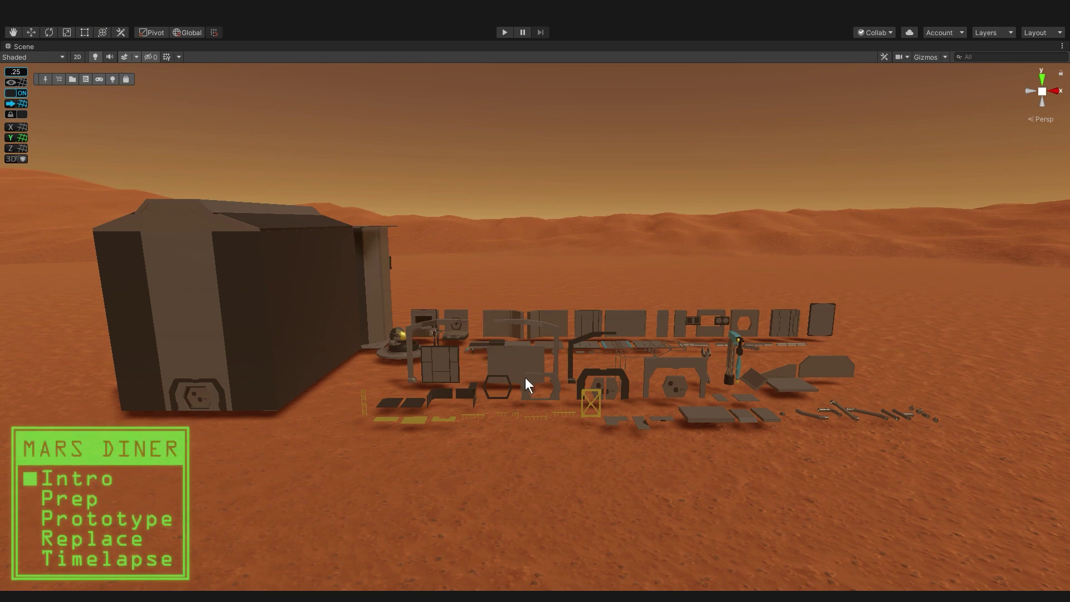
# Step: Inspect the sample scene's prefabs up close, framing the SA_Doorway_Panel piece and the Chamber_Floor tile
pyautogui.click(526, 380)
pyautogui.press('f')
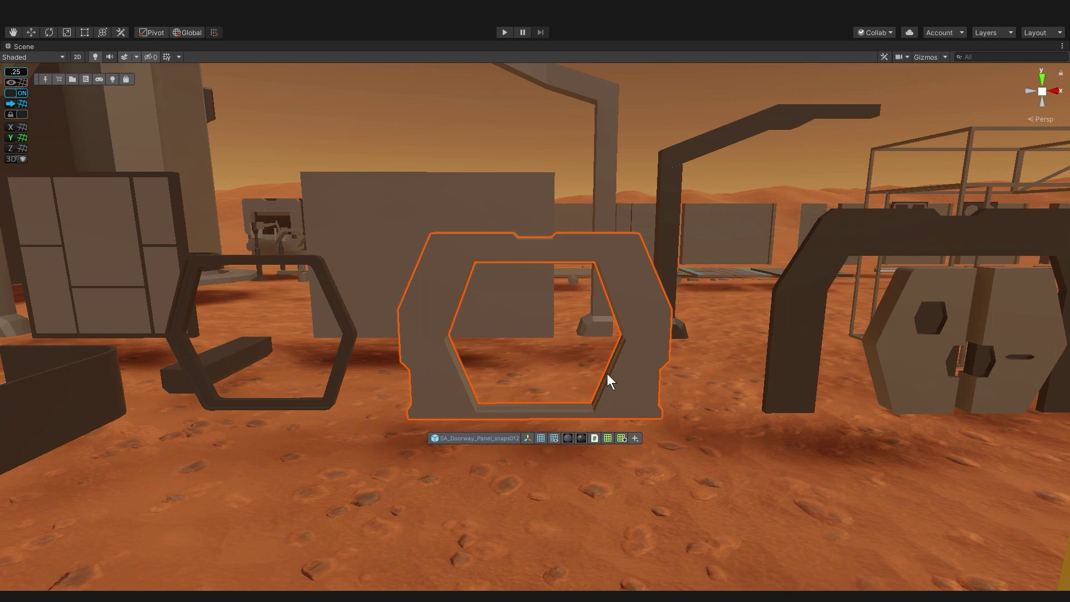
pyautogui.moveTo(707, 255); pyautogui.dragTo(541, 588, button='middle')
pyautogui.moveTo(694, 278); pyautogui.dragTo(610, 272, button='right')
pyautogui.click(597, 263)
pyautogui.press('f')
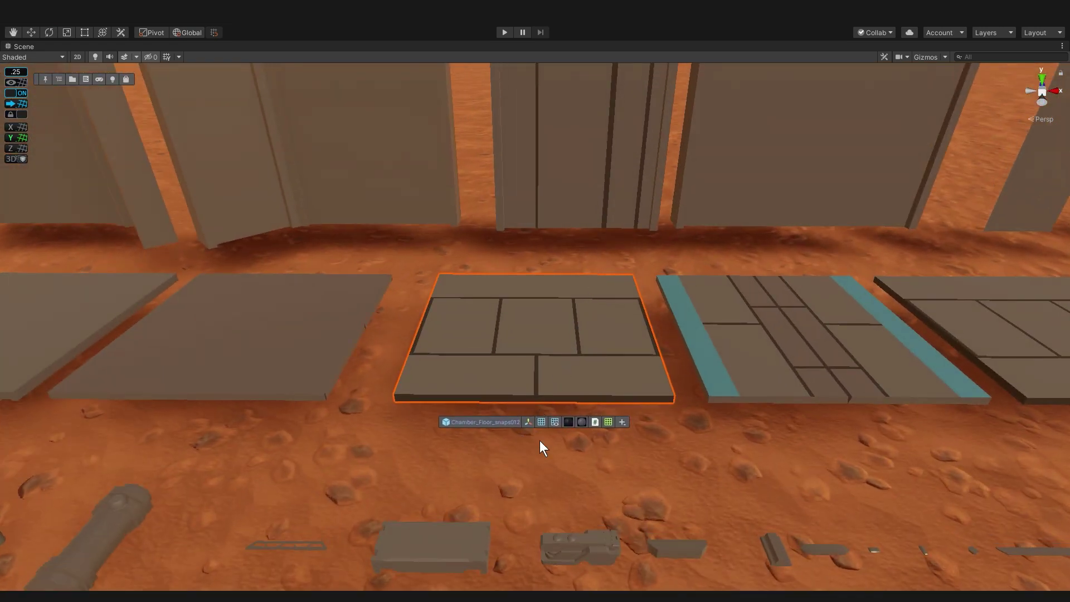
# Step: Select the blue-striped Chamber_Floor_02 tile, view its MachineBlue_snaps012 material settings, and close them
pyautogui.moveTo(831, 416); pyautogui.dragTo(574, 402, button='middle')
pyautogui.click(561, 347)
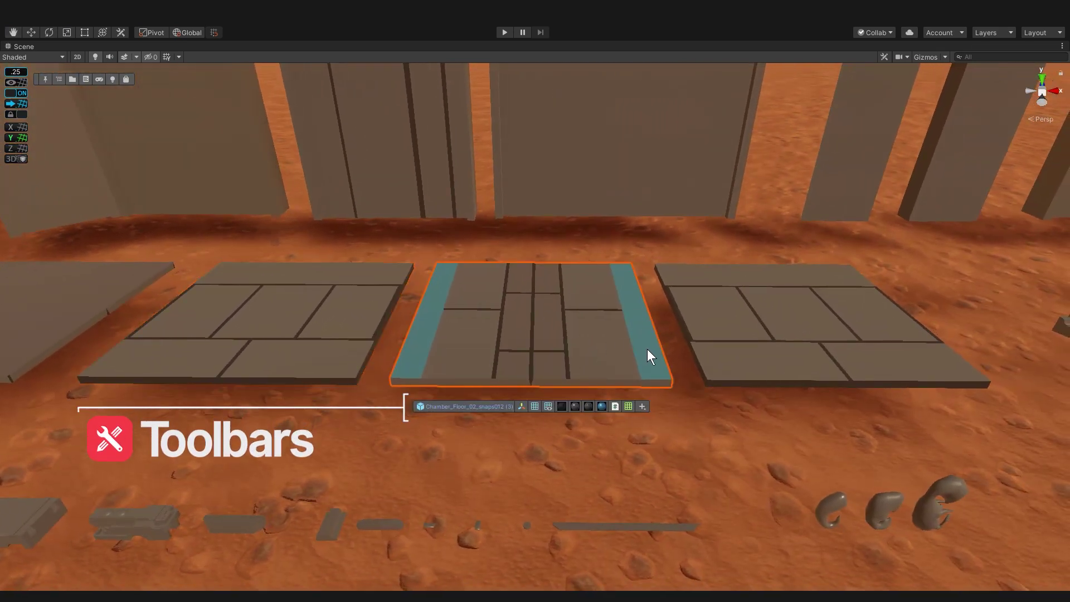
pyautogui.click(601, 407)
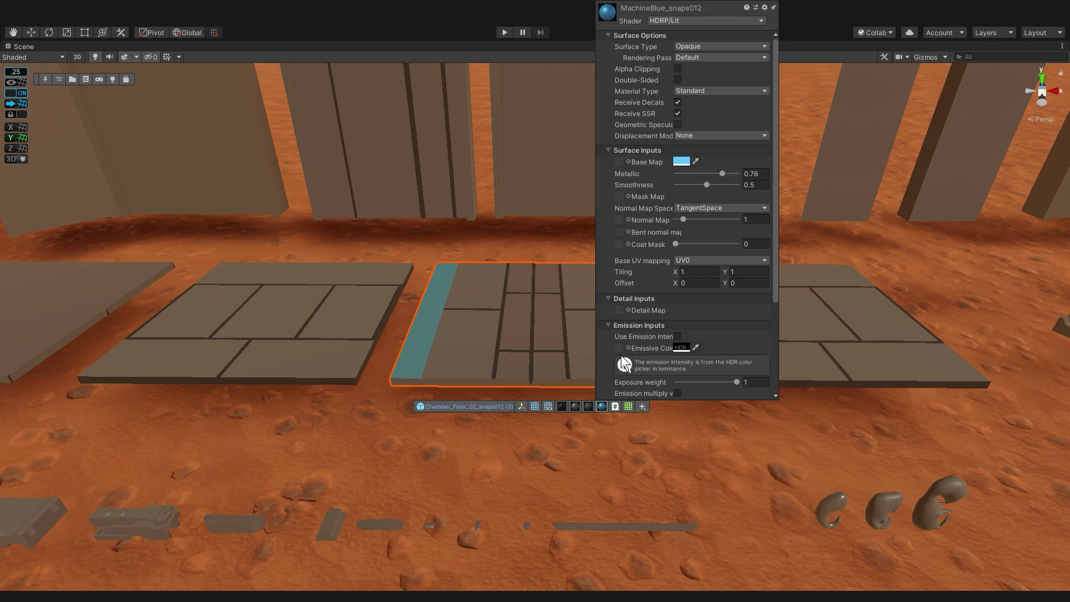
pyautogui.click(523, 360)
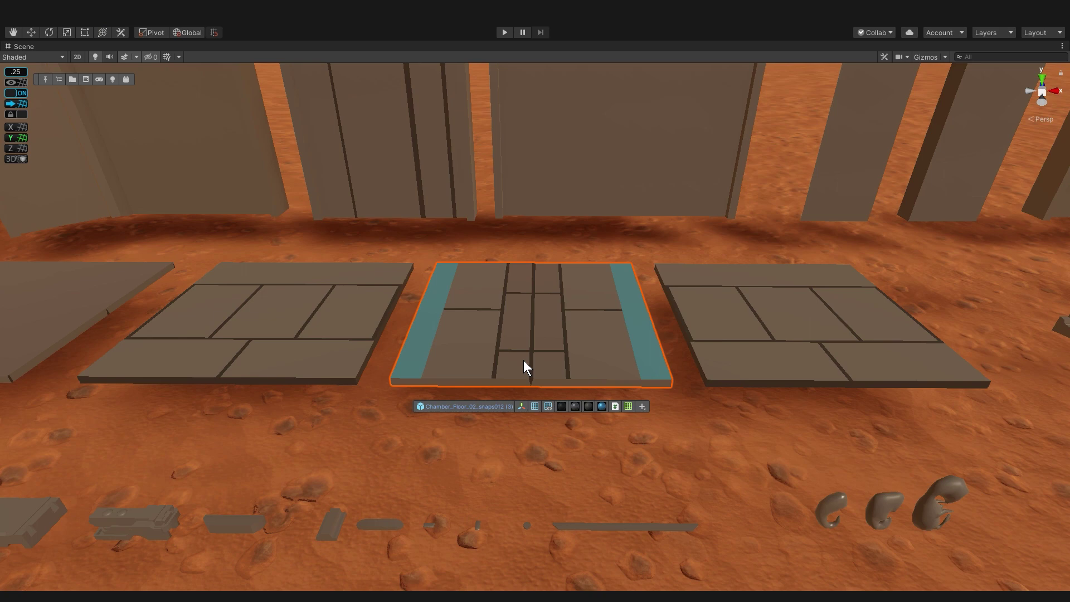
# Step: Remove Combined_SampleScene from the Hierarchy, saving its changes
pyautogui.scroll(-8, 523, 360)
pyautogui.click(543, 370)
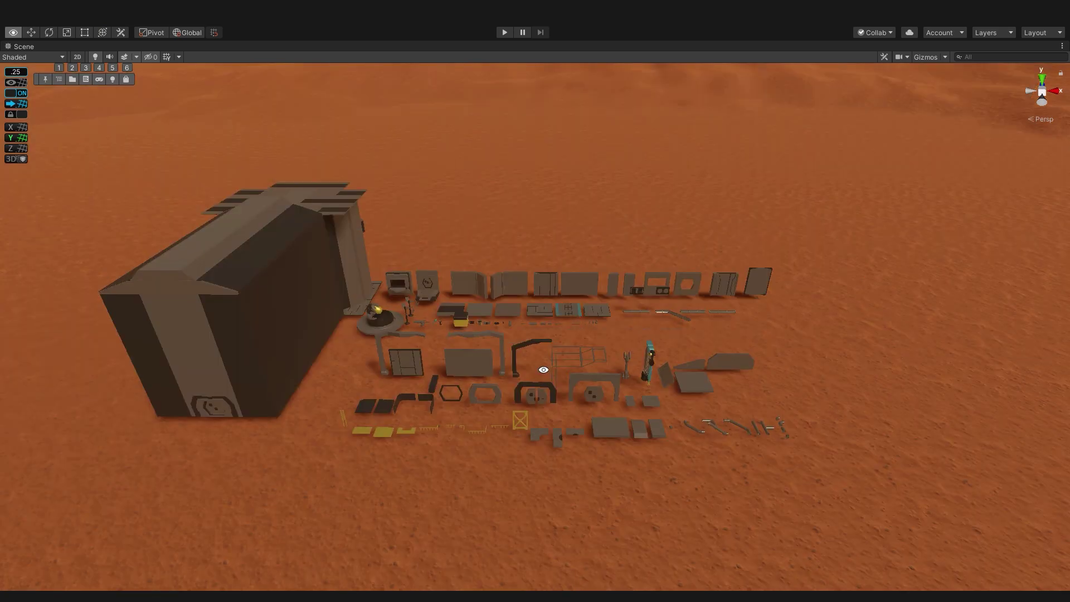
pyautogui.hotkey('alt', '1')
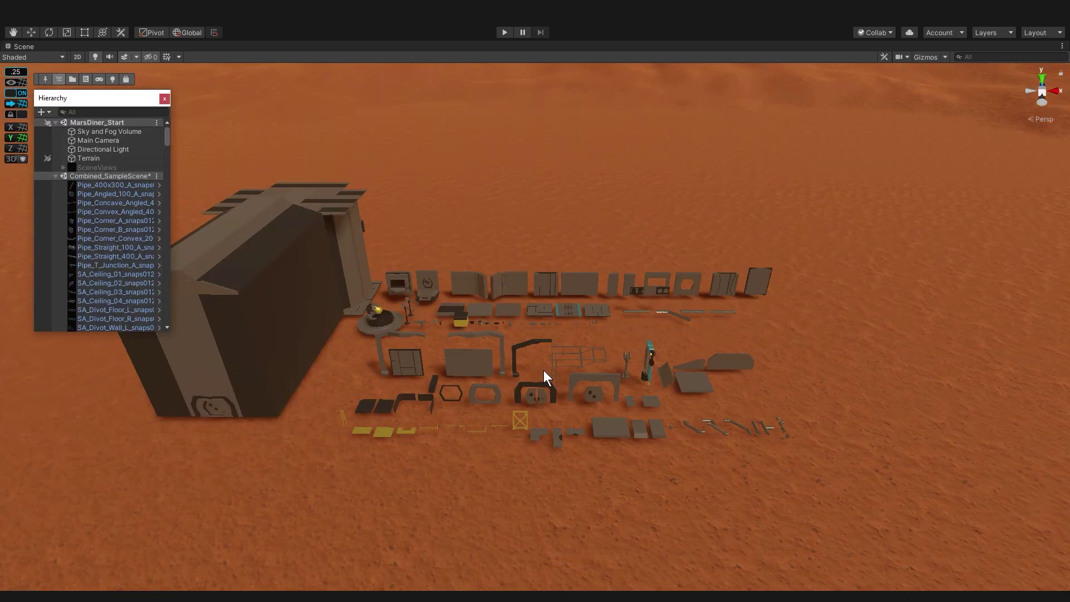
pyautogui.rightClick(119, 176)
pyautogui.click(180, 244)
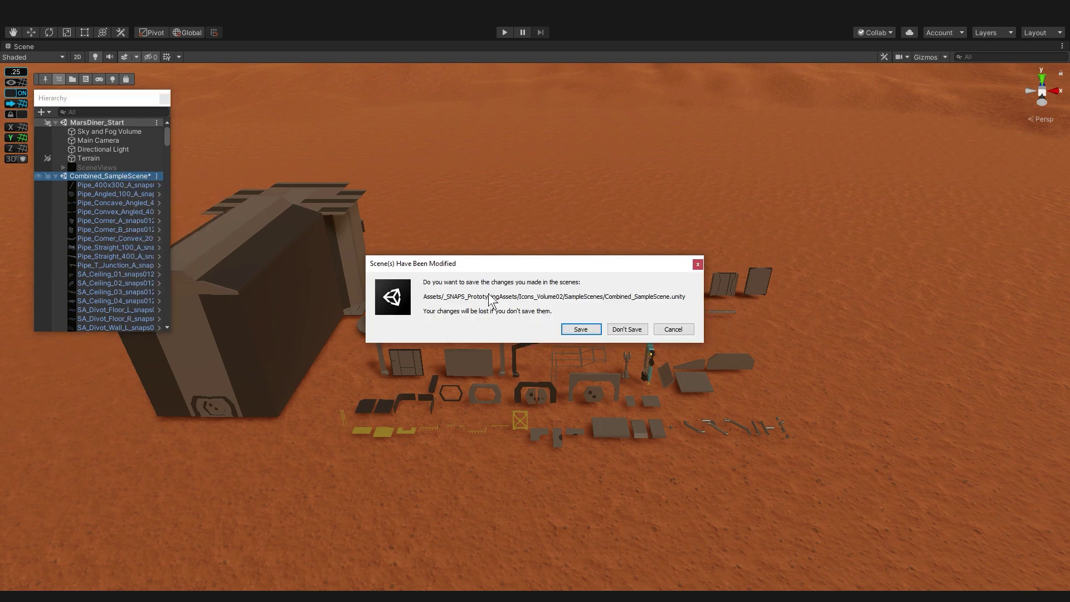
pyautogui.press('Return')
# Step: Open the Project popup, make it taller and narrower, and place it beside the empty terrain area
pyautogui.hotkey('alt', '2')
pyautogui.moveTo(515, 333); pyautogui.dragTo(499, 516)
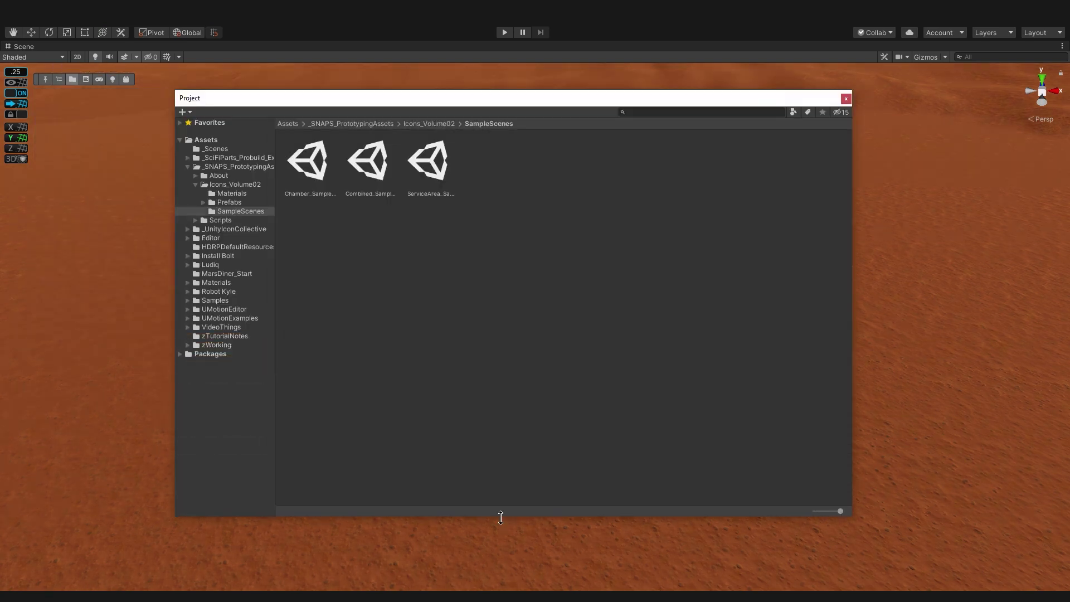
pyautogui.moveTo(174, 201); pyautogui.dragTo(471, 192)
pyautogui.moveTo(616, 100); pyautogui.dragTo(820, 103)
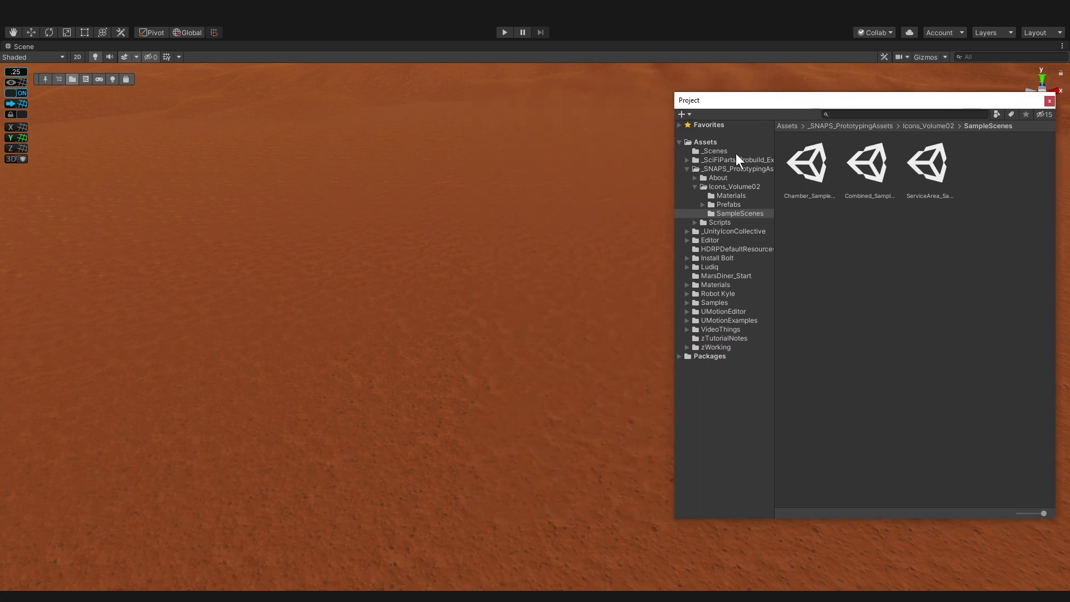
# Step: Place the Chamber_Floor_03 prefab from the _SciFiParts_Probuild_Exported folder in the scene and reset its position
pyautogui.click(735, 160)
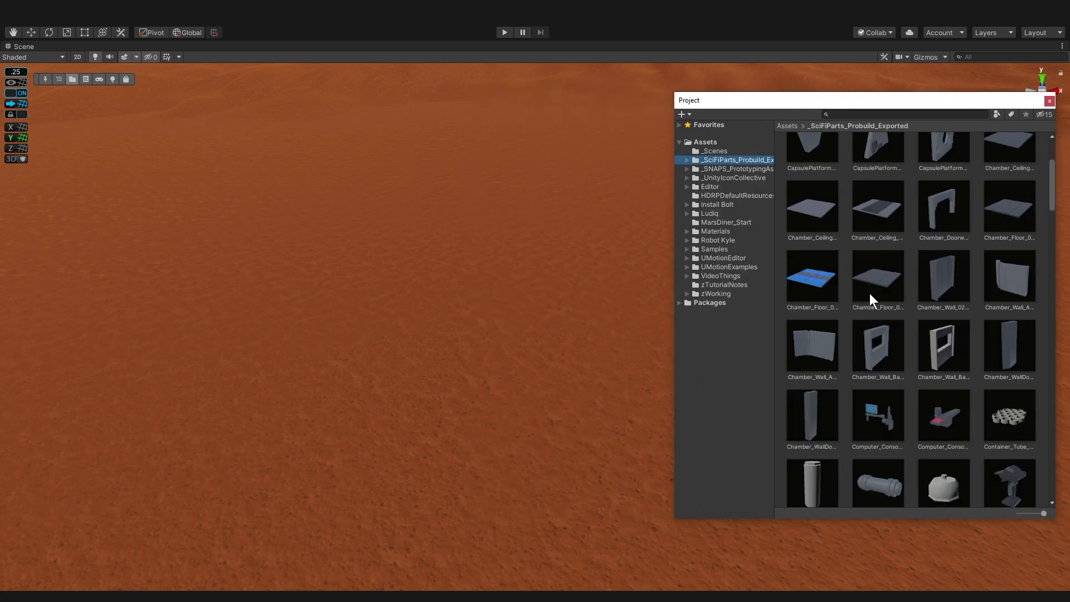
pyautogui.moveTo(869, 293); pyautogui.dragTo(461, 294)
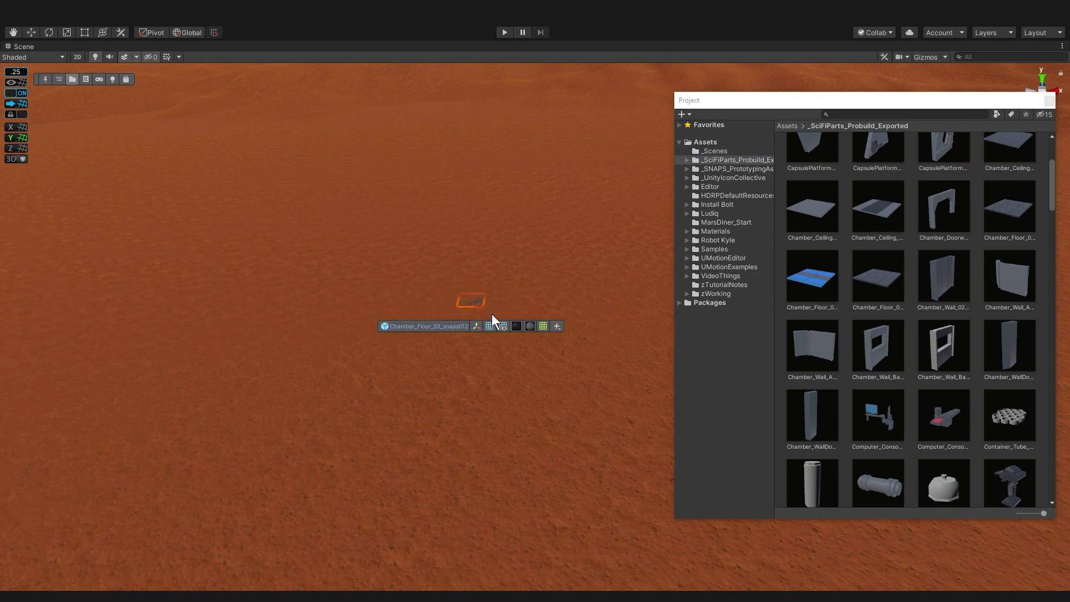
pyautogui.rightClick(476, 326)
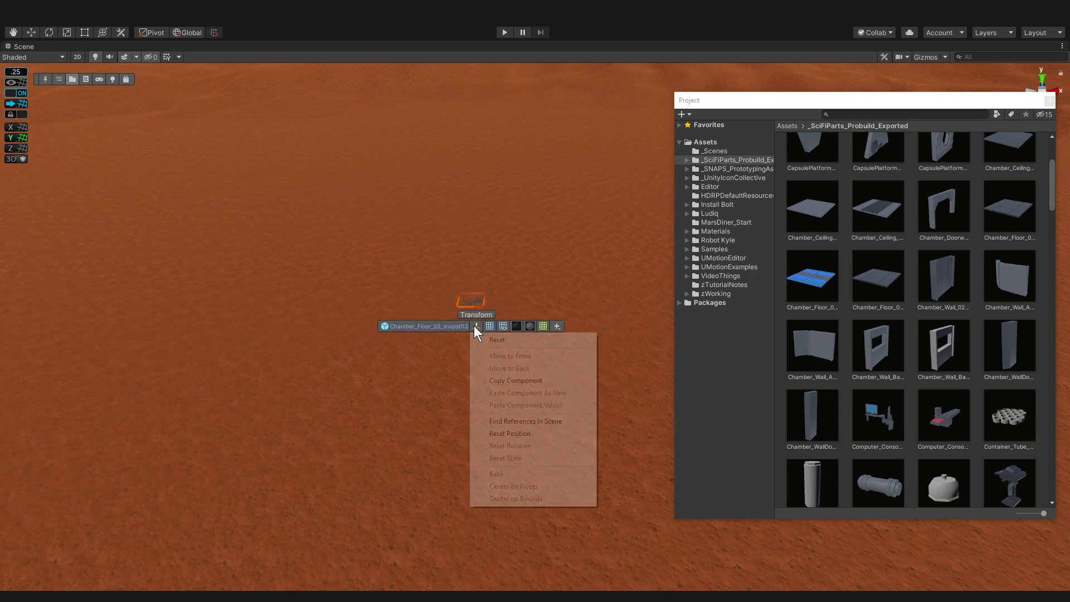
pyautogui.click(529, 435)
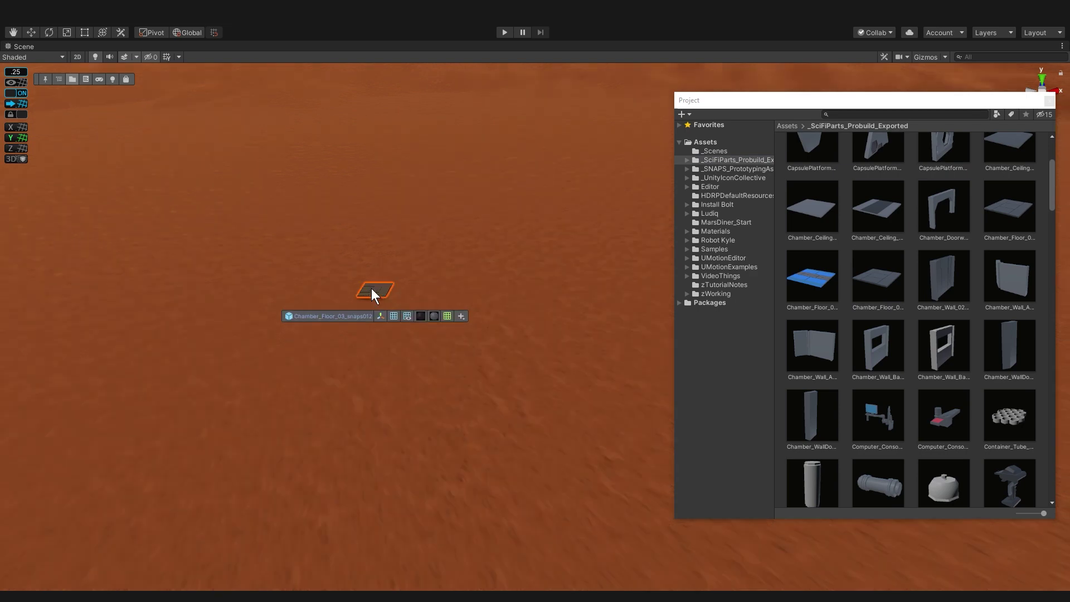
# Step: Show the scene grid and scale the Chamber_Floor_03 tile uniformly to 0.5, checking its Transform values
pyautogui.press('f')
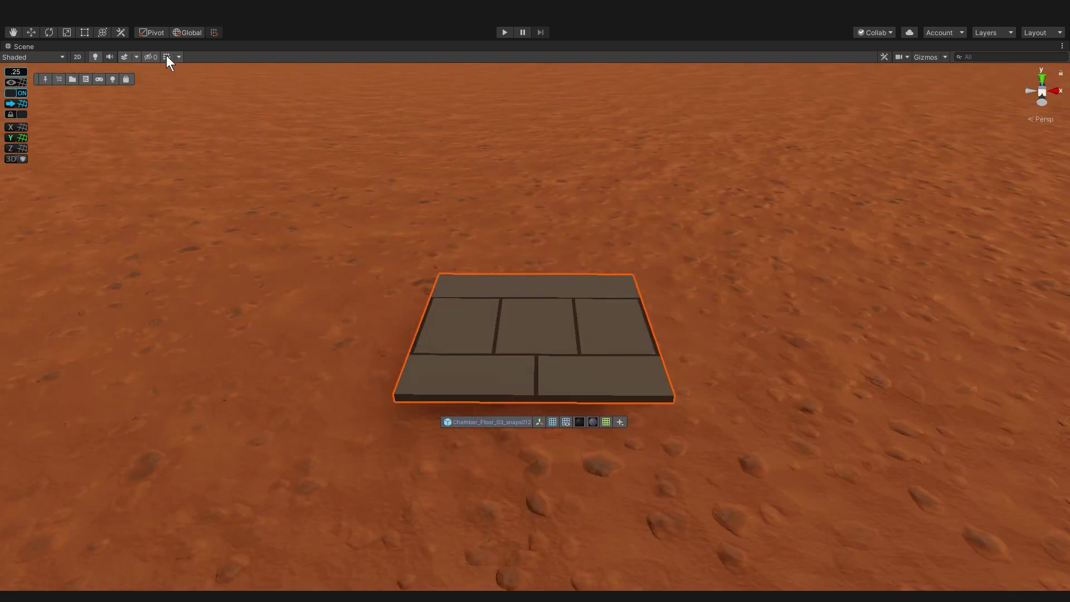
pyautogui.click(166, 56)
pyautogui.press('r')
pyautogui.moveTo(437, 272); pyautogui.dragTo(416, 275)
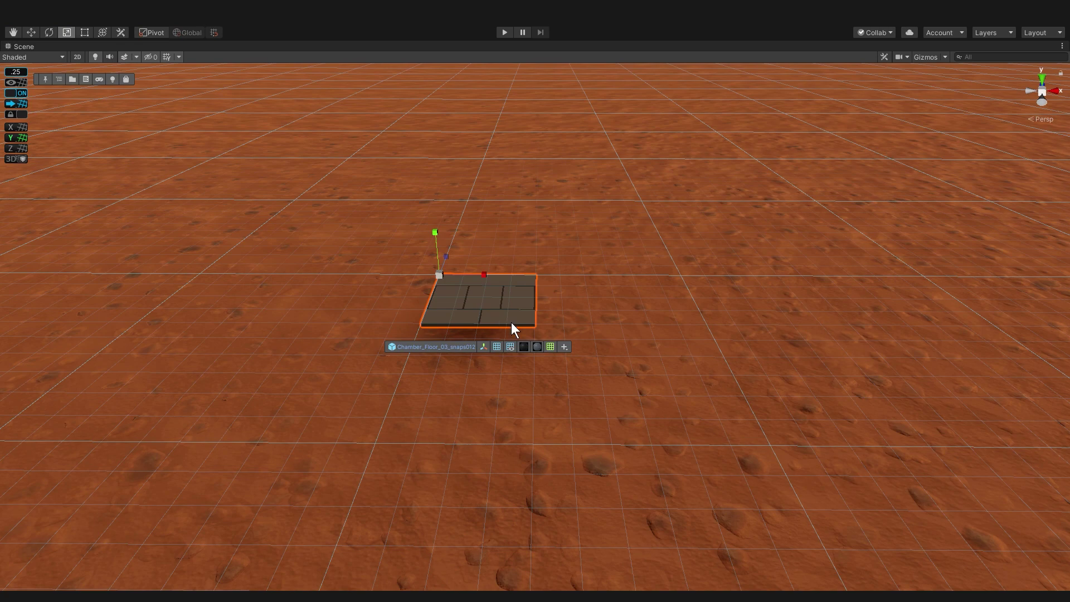
pyautogui.click(484, 347)
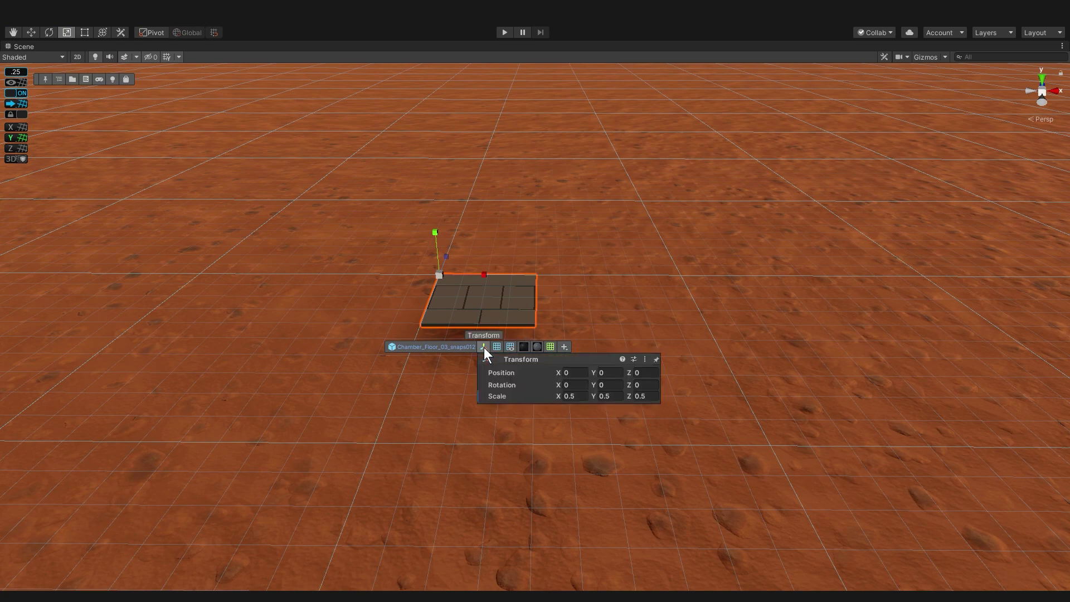
pyautogui.click(484, 347)
pyautogui.press('w')
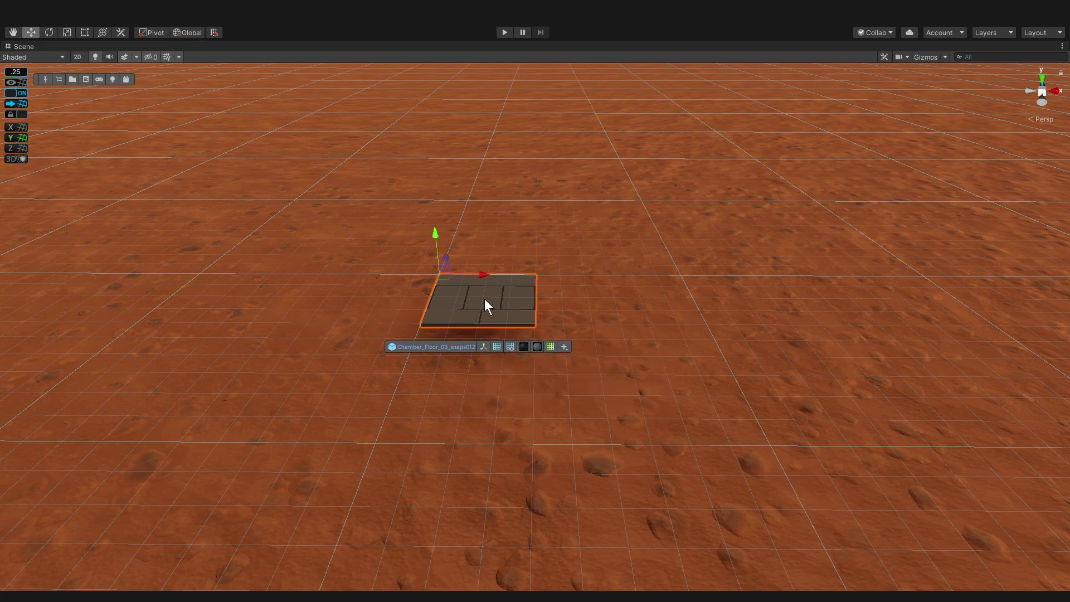
pyautogui.press('f')
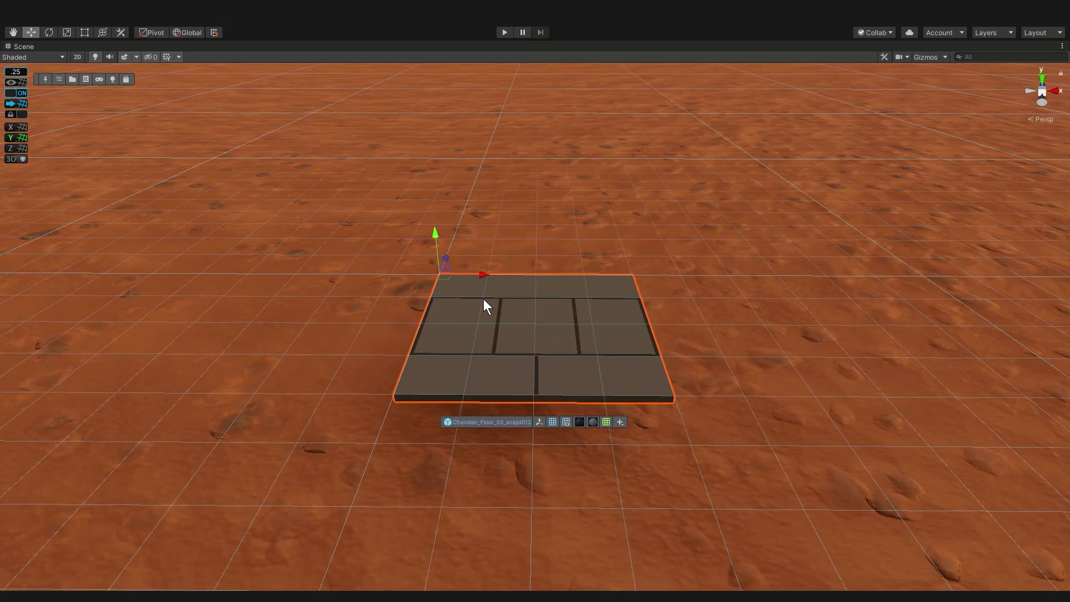
# Step: Create a Robot Kyle model from the Robot Kyle/Model folder on the middle of the floor tile
pyautogui.press('shift')
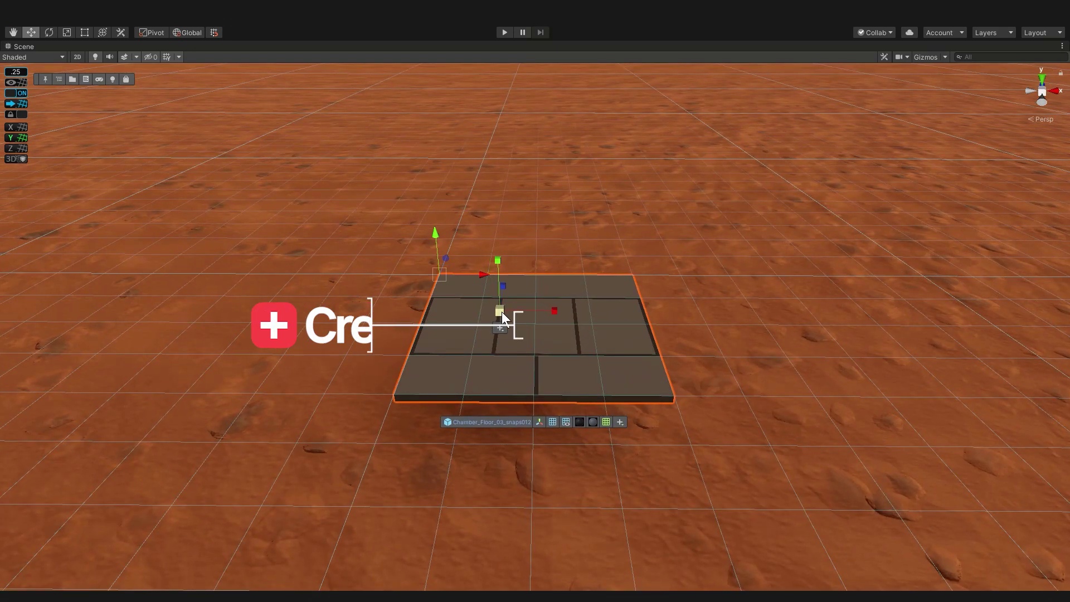
pyautogui.keyDown('ctrl'); pyautogui.keyDown('shift'); pyautogui.click(537, 323); pyautogui.keyUp('shift'); pyautogui.keyUp('ctrl')
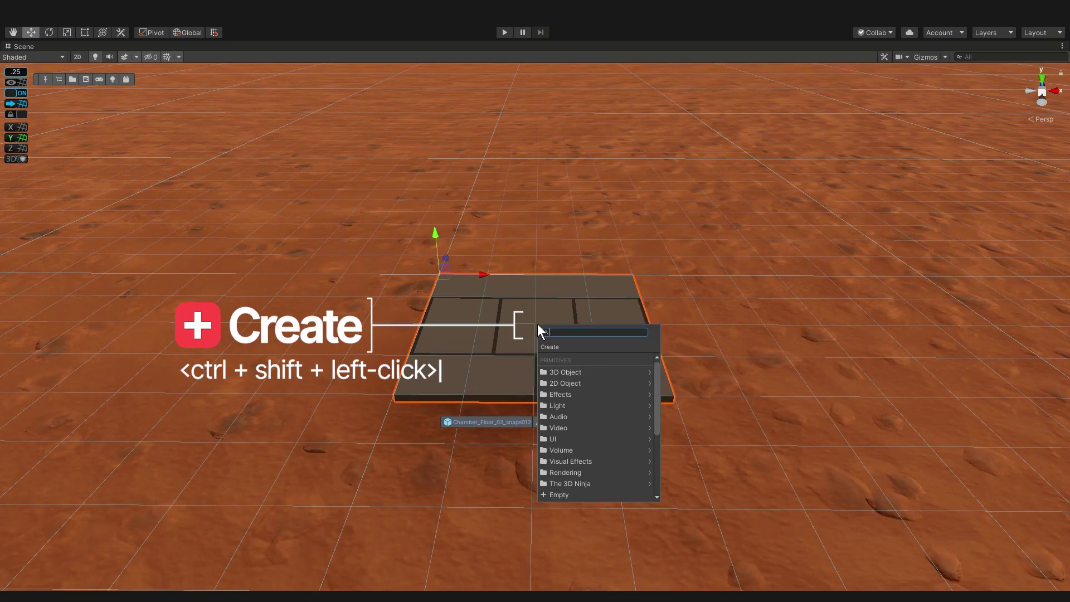
pyautogui.write('robot')
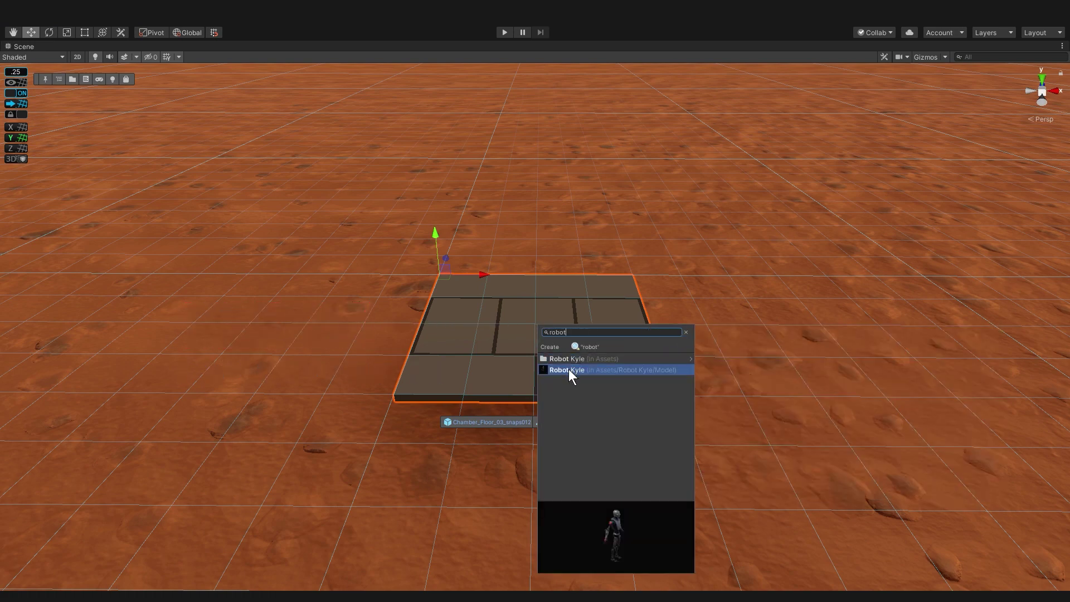
pyautogui.click(569, 369)
pyautogui.moveTo(564, 335); pyautogui.dragTo(307, 317)
pyautogui.moveTo(629, 235)
pyautogui.keyDown('alt'); pyautogui.mouseDown()
pyautogui.moveTo(619, 234)
pyautogui.moveTo(628, 236)
pyautogui.mouseUp(); pyautogui.keyUp('alt')
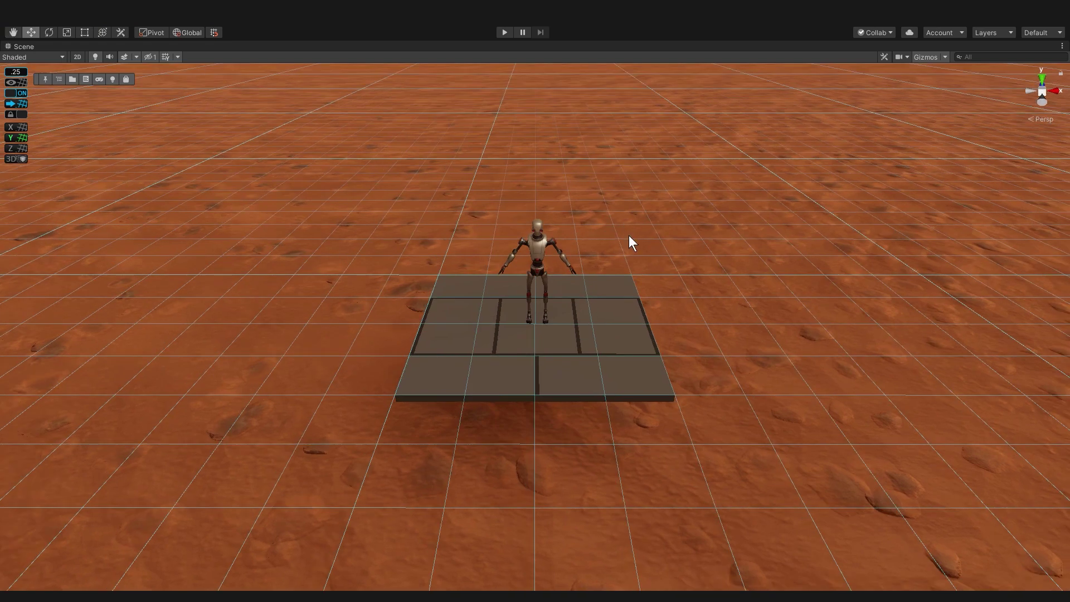
# Step: Add the SA_Doorway_Panel_snaps012 prefab and scale it down to fit the back edge of the floor tile
pyautogui.press('space')
pyautogui.write('door')
pyautogui.click(486, 362)
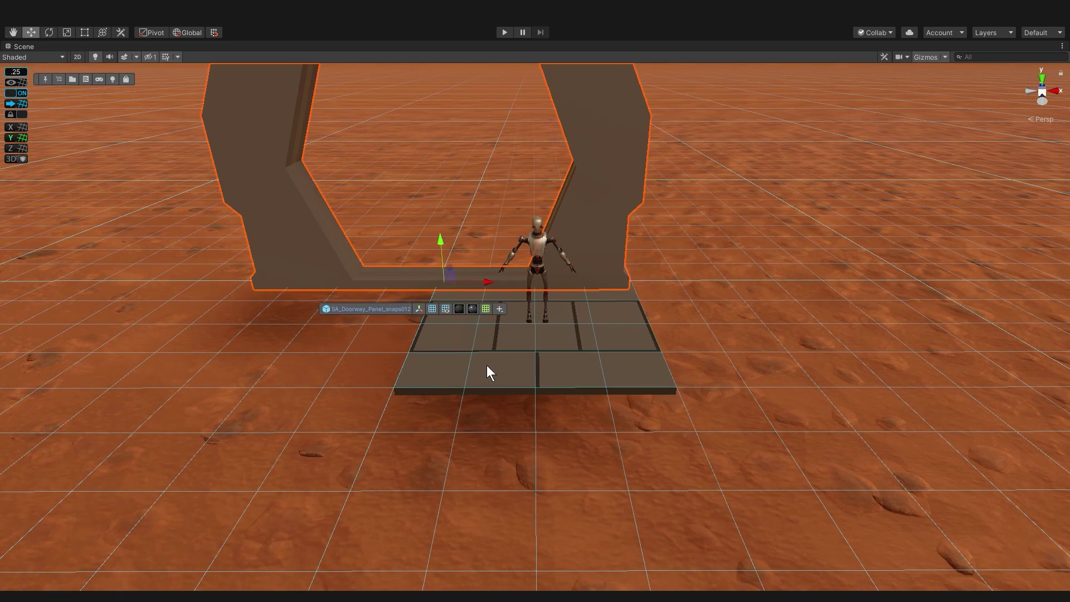
pyautogui.rightClick(418, 312)
pyautogui.click(440, 322)
pyautogui.press('r')
pyautogui.moveTo(437, 283); pyautogui.dragTo(580, 288)
pyautogui.press('w')
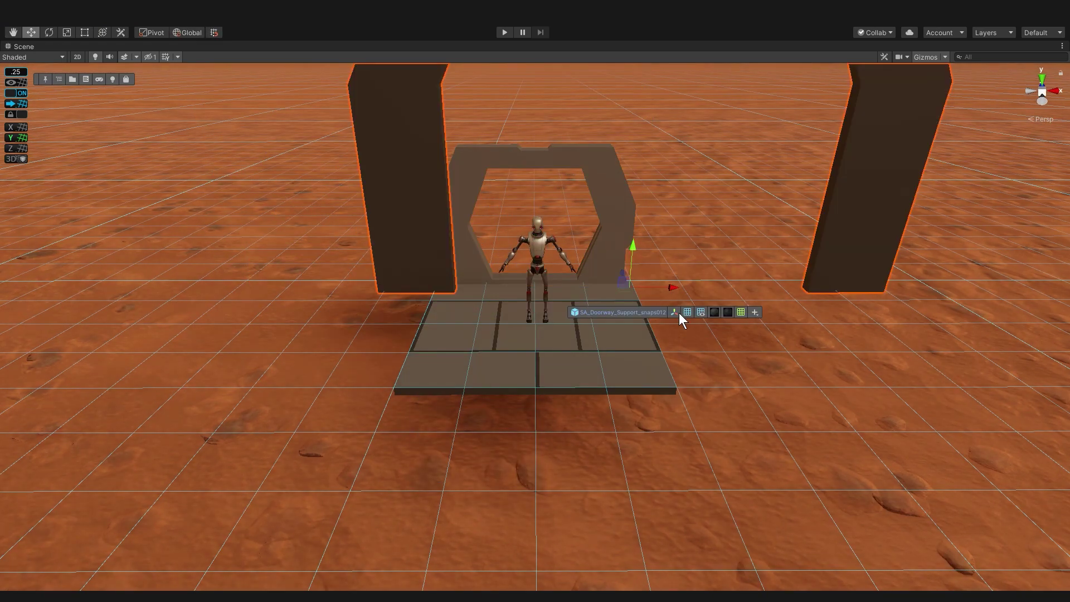
# Step: Scale down SA_Doorway_Support_snaps012 and align it as a frame around the doorway panel
pyautogui.rightClick(679, 313)
pyautogui.click(713, 420)
pyautogui.press('r')
pyautogui.moveTo(438, 282); pyautogui.dragTo(574, 288)
pyautogui.press('w')
pyautogui.hotkey('shift', 'd')
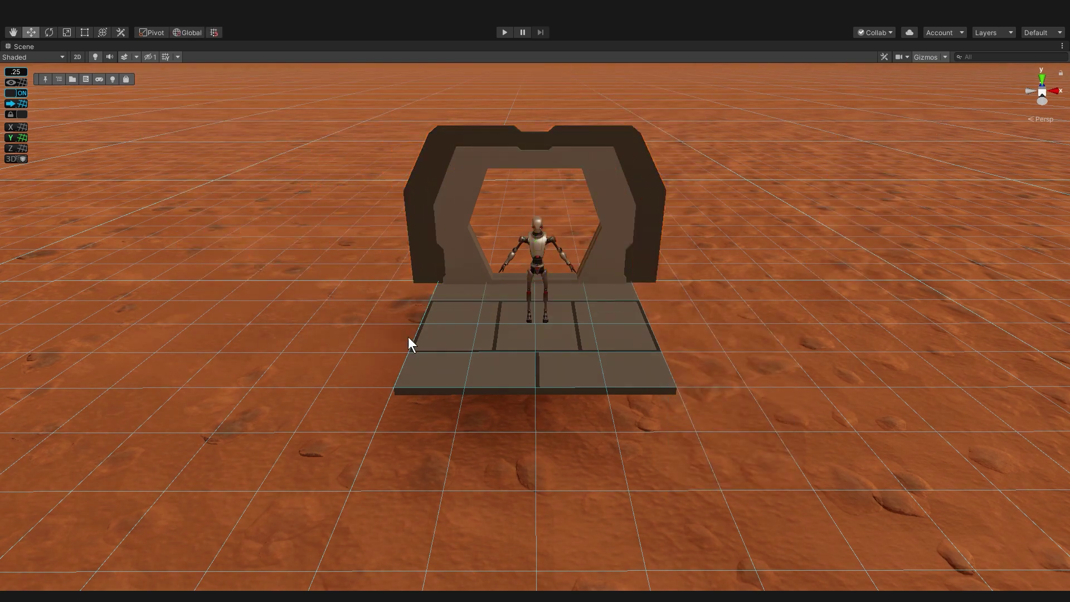
# Step: Add the Armrest_01_snaps012 prefab from _SciFiParts_Probuild_Exported and place it along the floor's right edge
pyautogui.rightClick(434, 310)
pyautogui.write('armrest')
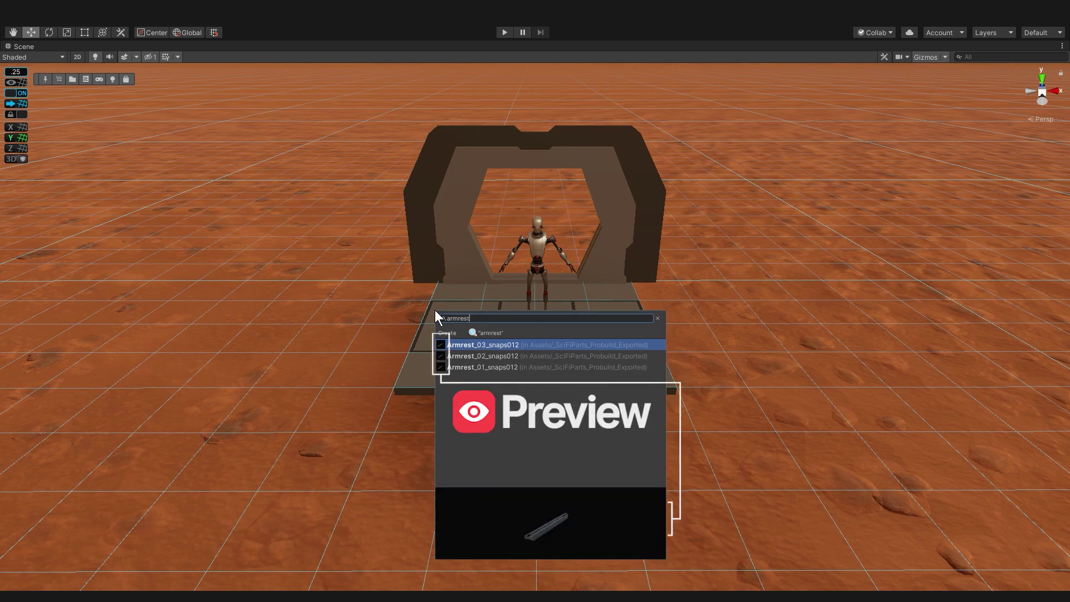
pyautogui.click(476, 368)
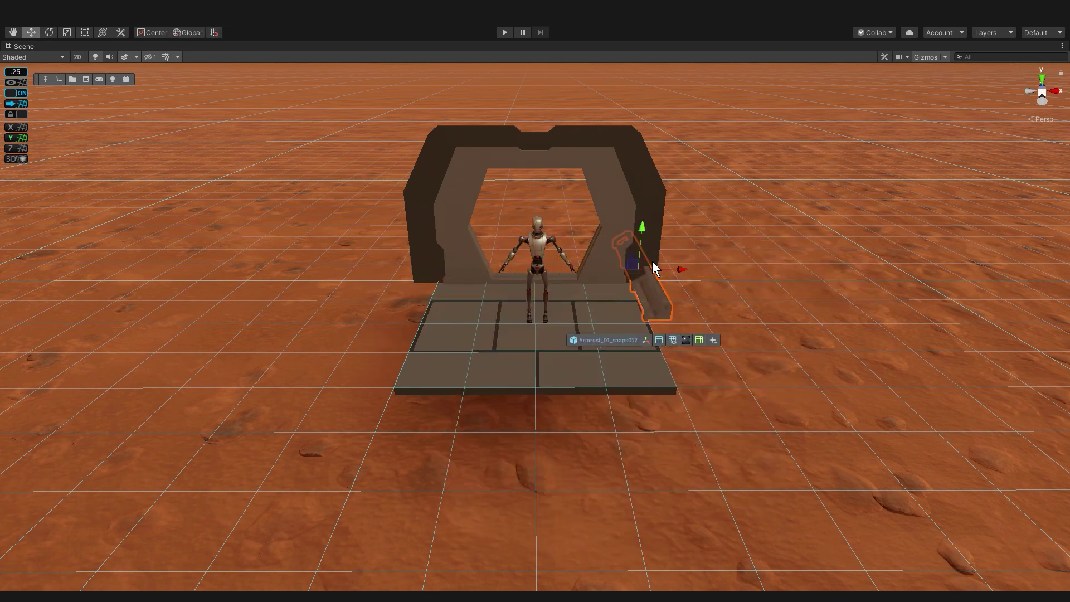
pyautogui.click(651, 262)
# Step: Add a Chamber_Wall_02_snaps012 prefab and scale, rotate and move it into place along the floor's side
pyautogui.press('space')
pyautogui.write('wall')
pyautogui.moveTo(460, 315); pyautogui.dragTo(463, 296)
pyautogui.click(408, 419)
pyautogui.press('z')
pyautogui.press('r')
pyautogui.press('e')
pyautogui.press('w')
pyautogui.moveTo(437, 245); pyautogui.dragTo(437, 313)
# Step: Duplicate the wall pieces and arrange the copies so that walls line both sides of the corridor
pyautogui.keyDown('alt'); pyautogui.moveTo(557, 223); pyautogui.dragTo(446, 251); pyautogui.keyUp('alt')
pyautogui.scroll(3, 503, 180)
pyautogui.moveTo(515, 229); pyautogui.dragTo(750, 295)
pyautogui.click(425, 334)
pyautogui.hotkey('ctrl', 'd')
pyautogui.keyDown('shift'); pyautogui.click(439, 195); pyautogui.keyUp('shift')
pyautogui.hotkey('ctrl', 'd')
pyautogui.press('e')
pyautogui.press('z')
pyautogui.keyDown('alt'); pyautogui.moveTo(613, 290); pyautogui.dragTo(501, 260); pyautogui.keyUp('alt')
pyautogui.keyDown('alt'); pyautogui.moveTo(490, 257); pyautogui.dragTo(386, 234); pyautogui.keyUp('alt')
# Step: Add the Pipe_Straight_400_A_snaps012 prefab along the inside of the corridor's left wall
pyautogui.press('space')
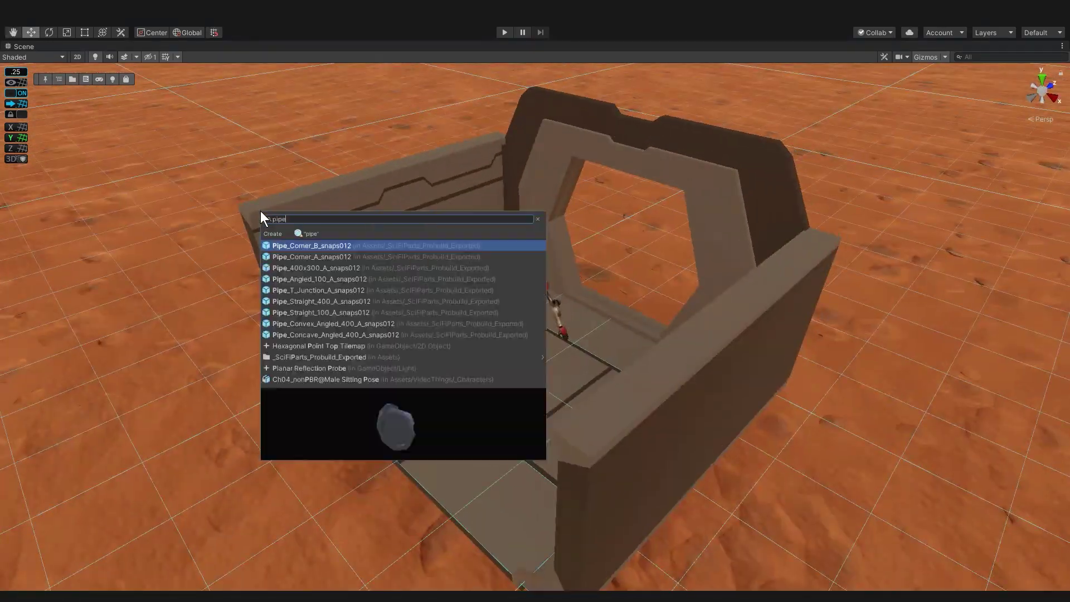
pyautogui.write('pipe')
pyautogui.click(309, 243)
pyautogui.keyDown('alt'); pyautogui.moveTo(308, 243); pyautogui.dragTo(473, 167); pyautogui.keyUp('alt')
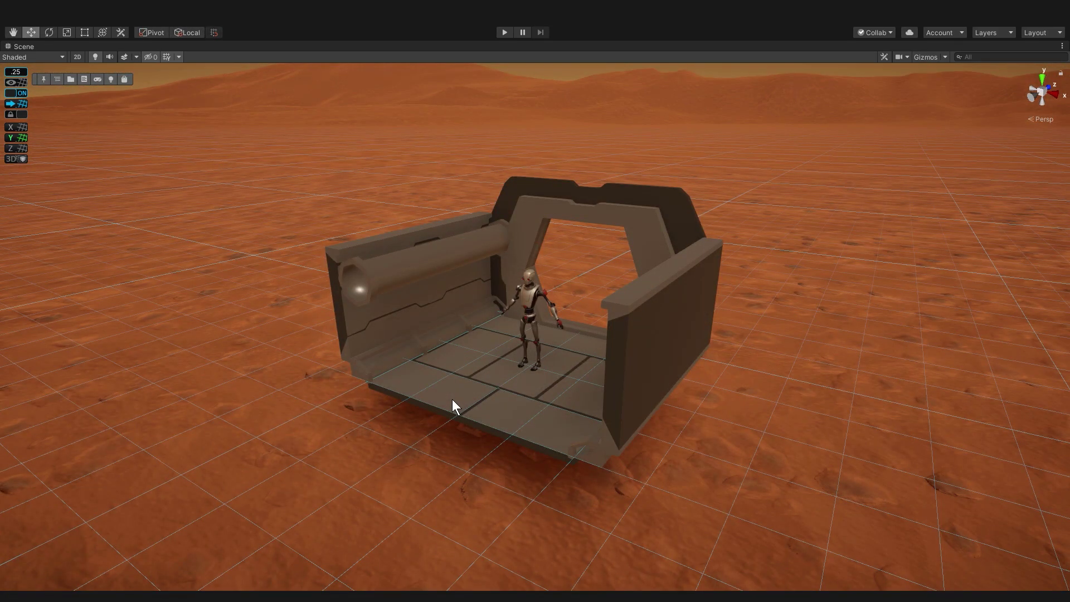
# Step: Replace the prototype floor tile with the final-art Chamber_Floor_02_Snaps012 prefab
pyautogui.click(498, 329)
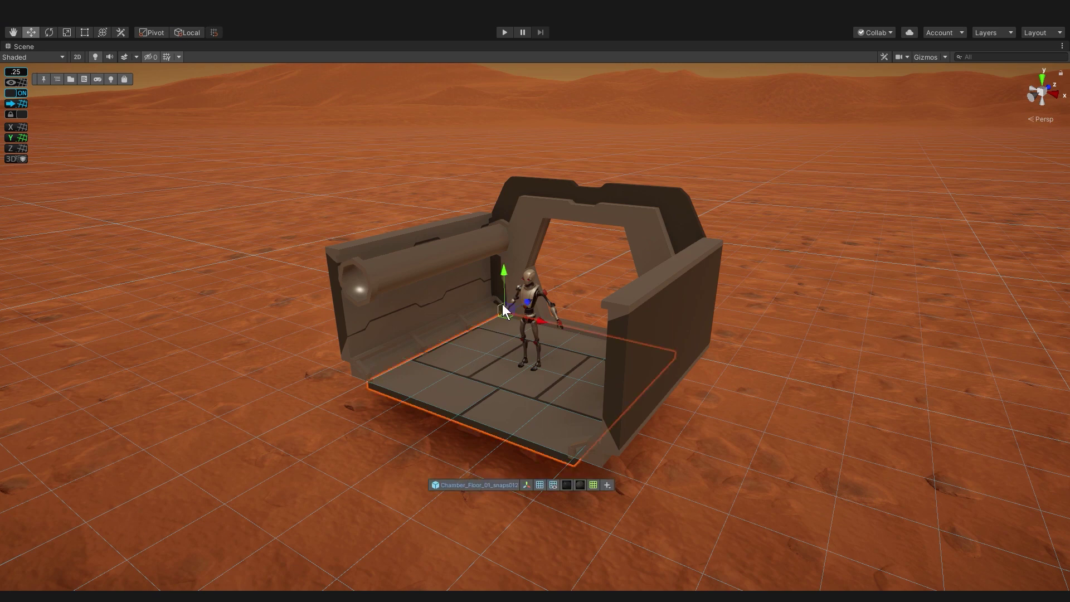
pyautogui.hotkey('alt', 'r')
pyautogui.write('ch')
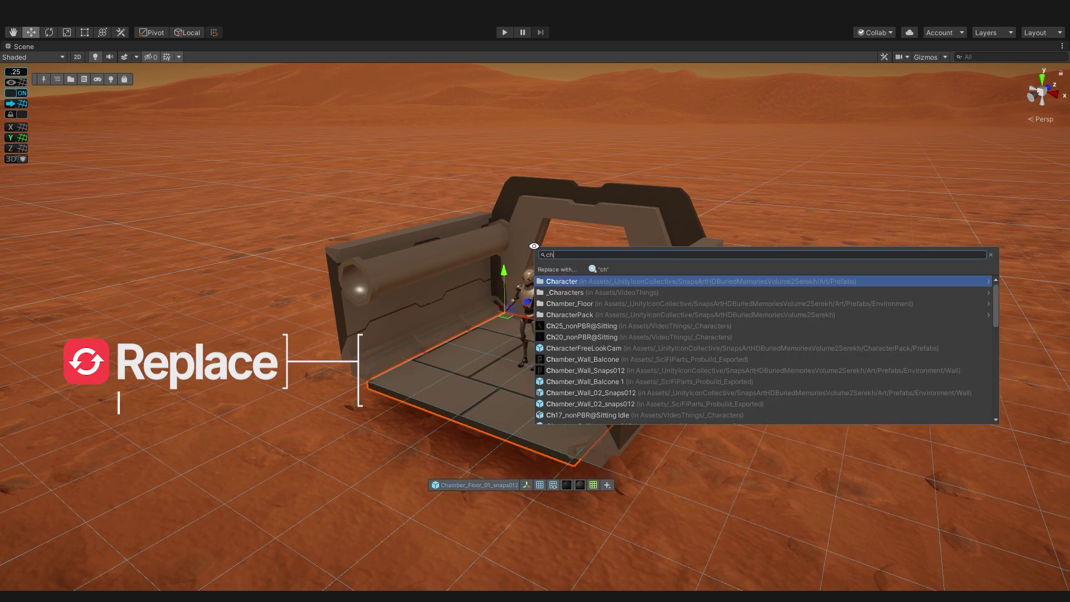
pyautogui.write(' floor')
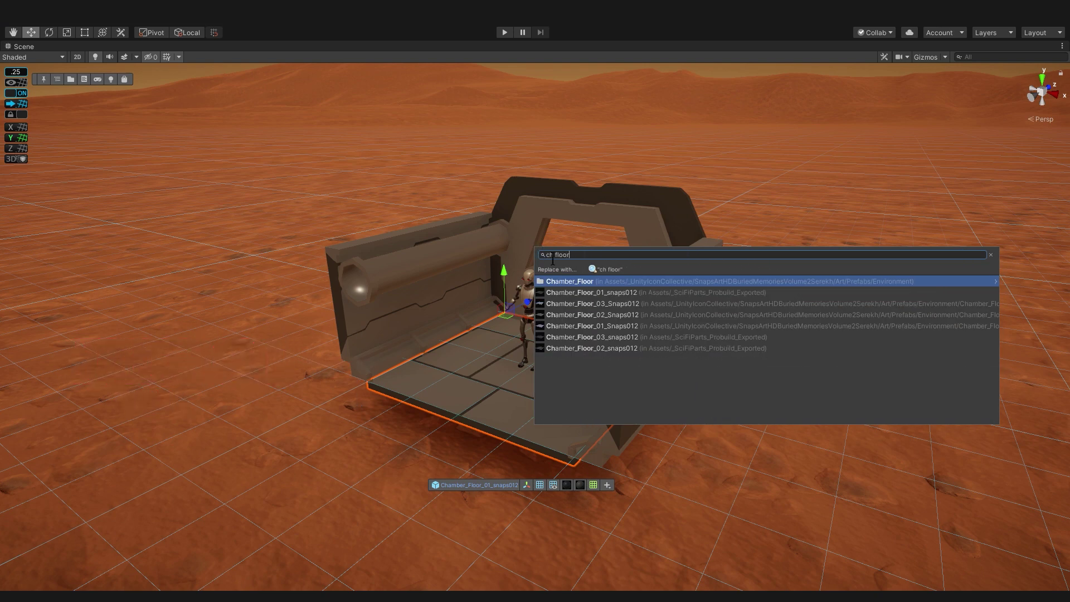
pyautogui.click(562, 316)
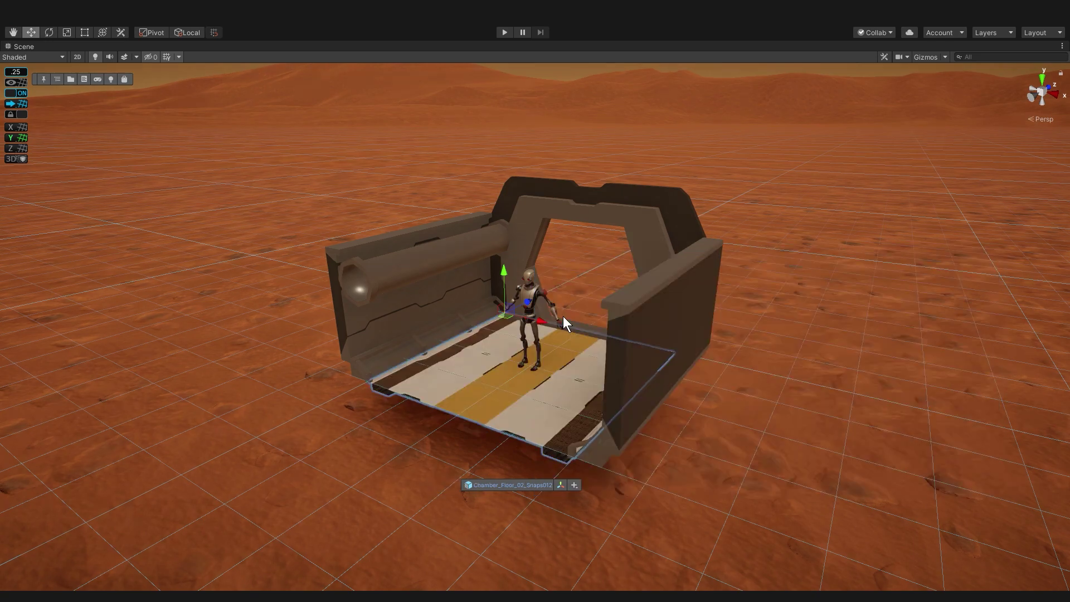
# Step: Select both armrests and replace them with Armrest_01_Snaps012 from the Art/Prefabs/Environment/Armrest folder
pyautogui.keyDown('alt'); pyautogui.moveTo(563, 316); pyautogui.dragTo(663, 294); pyautogui.keyUp('alt')
pyautogui.scroll(5, 662, 292)
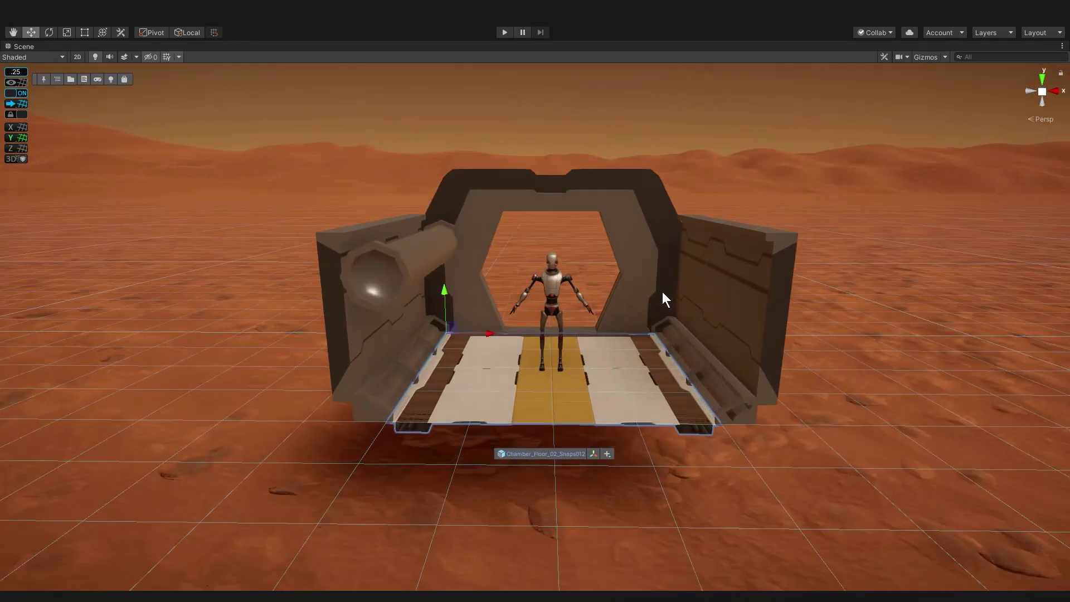
pyautogui.moveTo(662, 287); pyautogui.dragTo(648, 289, button='middle')
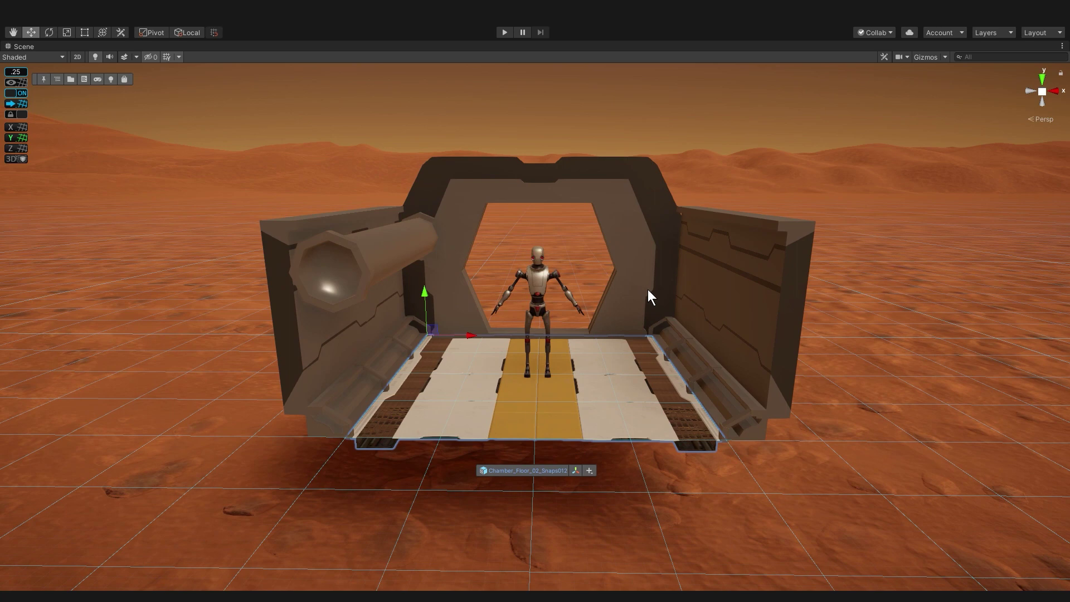
pyautogui.click(400, 349)
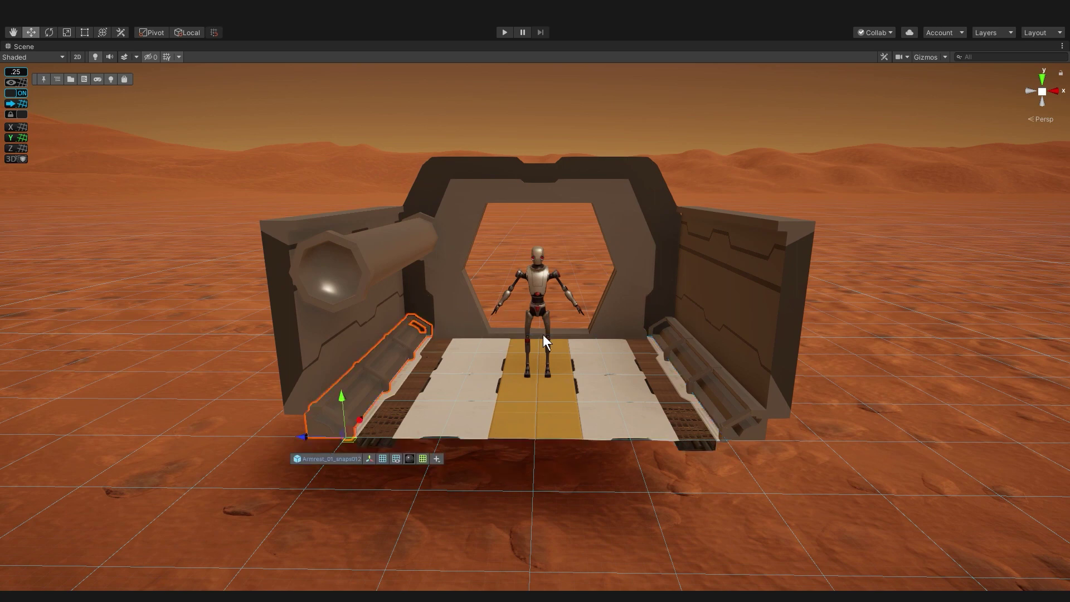
pyautogui.keyDown('ctrl'); pyautogui.click(691, 355); pyautogui.keyUp('ctrl')
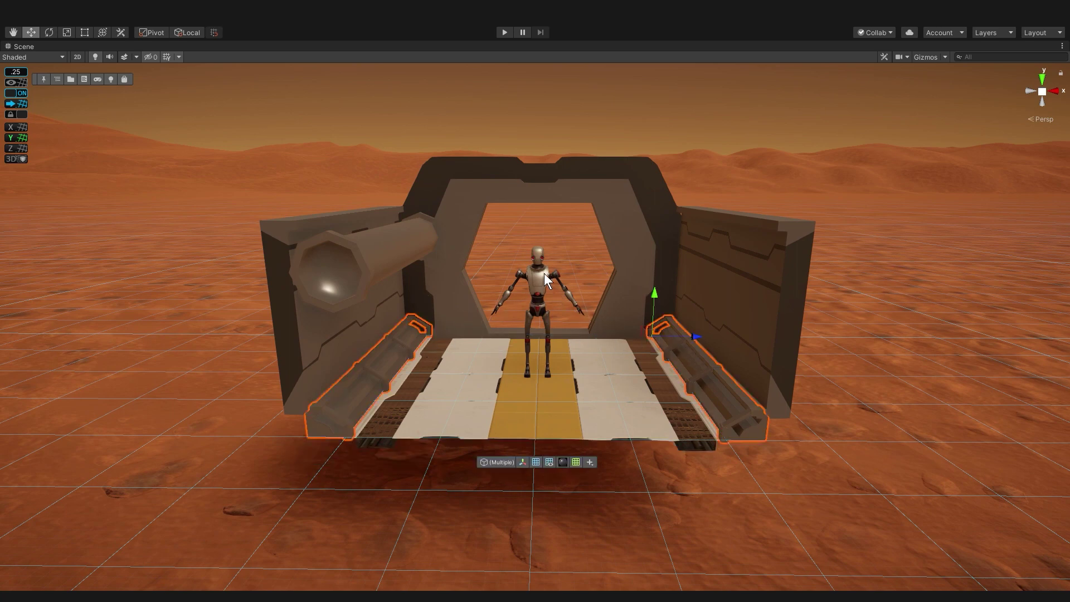
pyautogui.hotkey('alt', 'r')
pyautogui.write('armrest')
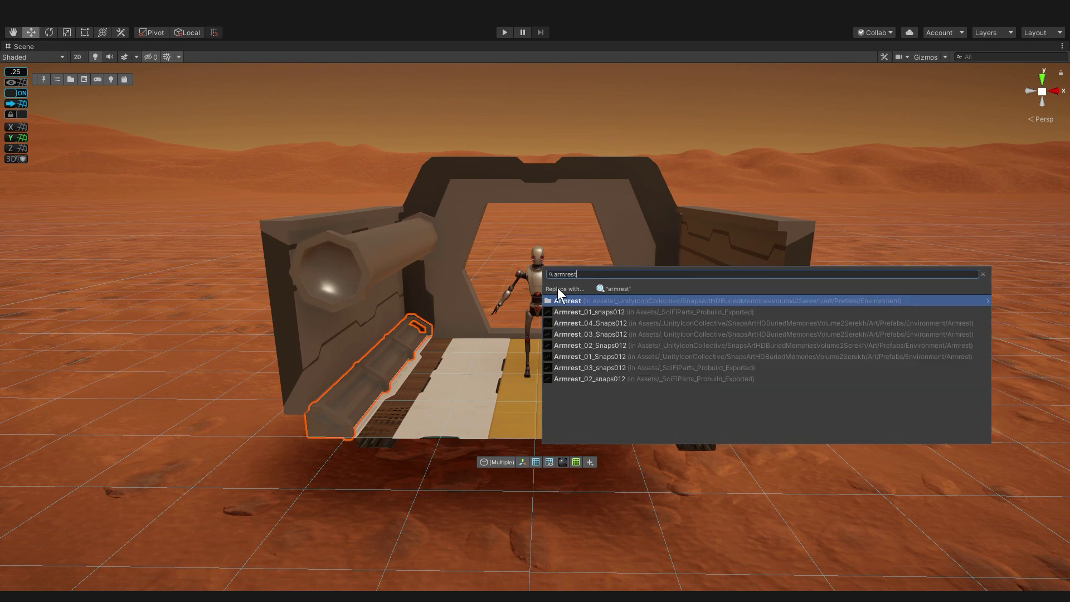
pyautogui.click(579, 355)
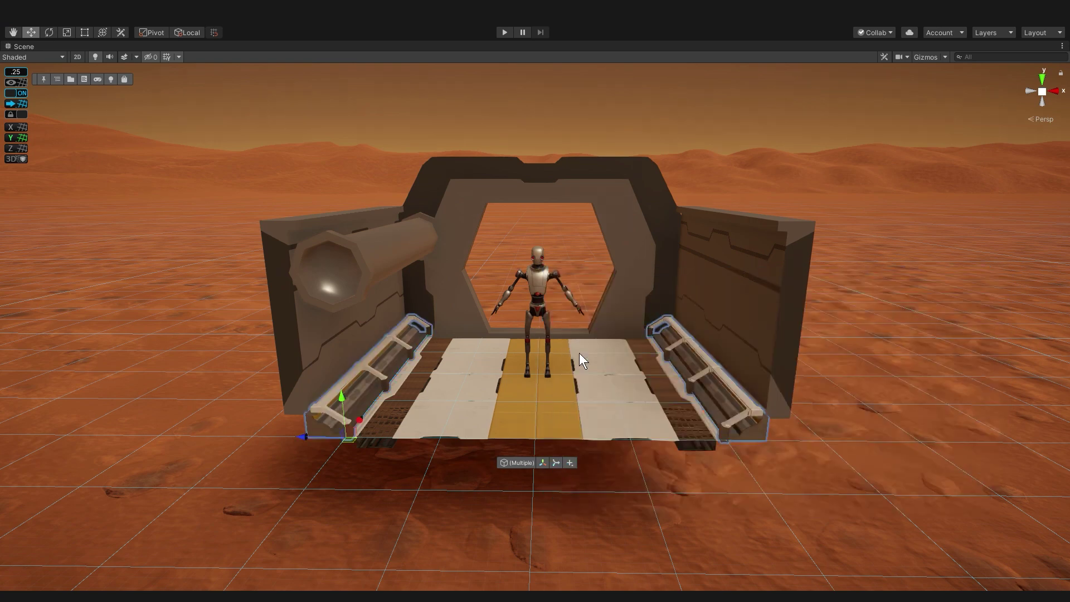
# Step: Select the wall pieces on both sides and replace them with the final-art Chamber_Wall_02_Snaps012 prefab
pyautogui.click(340, 215)
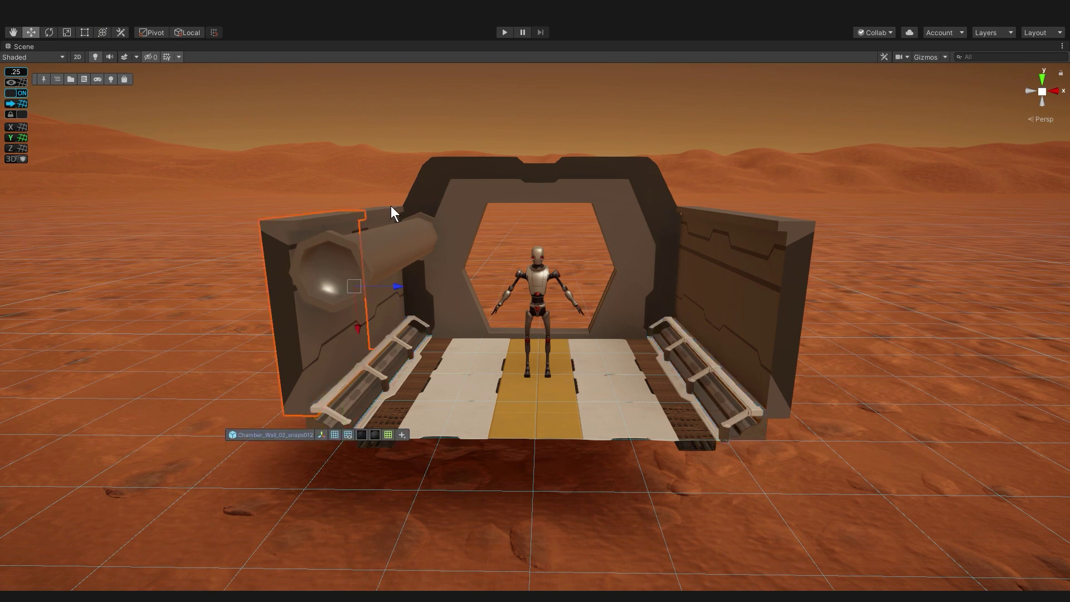
pyautogui.keyDown('shift'); pyautogui.click(690, 209); pyautogui.keyUp('shift')
pyautogui.rightClick(690, 210)
pyautogui.write('chamber wall')
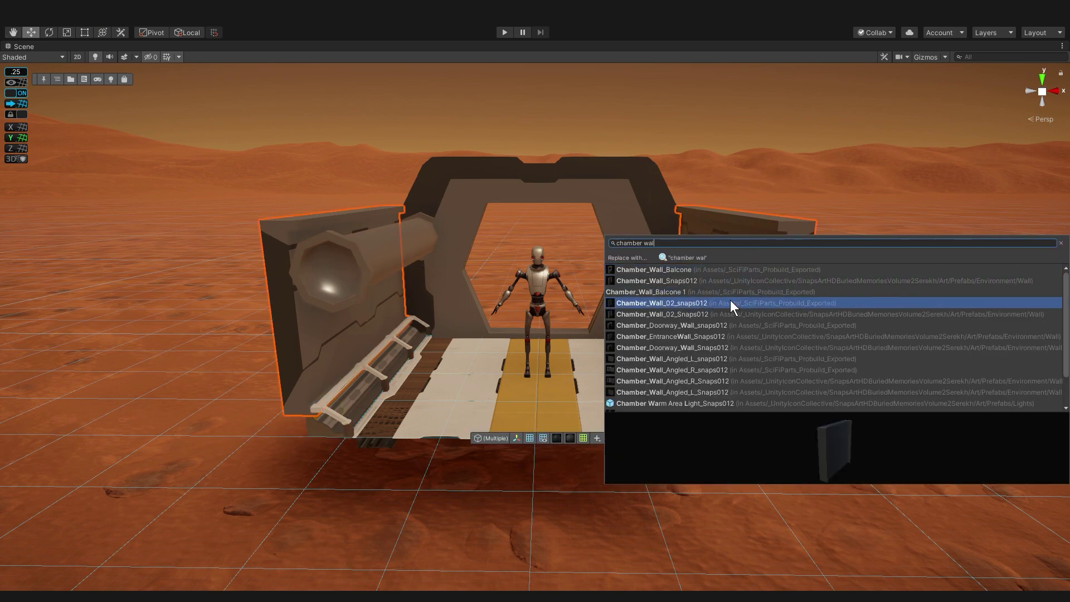
pyautogui.click(730, 303)
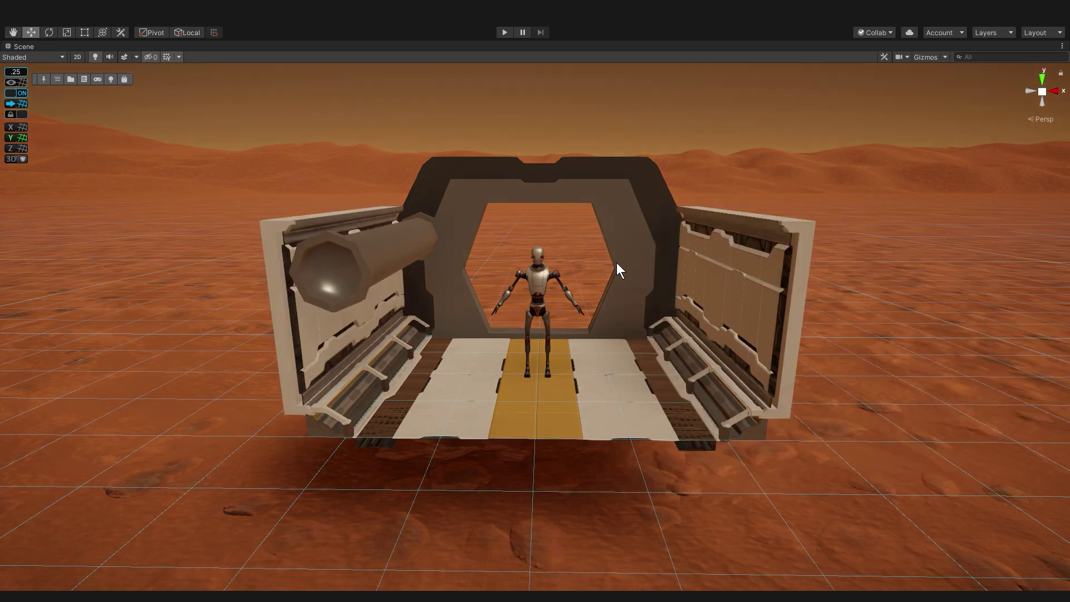
# Step: Replace the prototype pipe with Pipe_Straight_400_A_Snaps012 from the Art/Prefabs/Props/Pipes folder
pyautogui.click(411, 238)
pyautogui.press('alt')
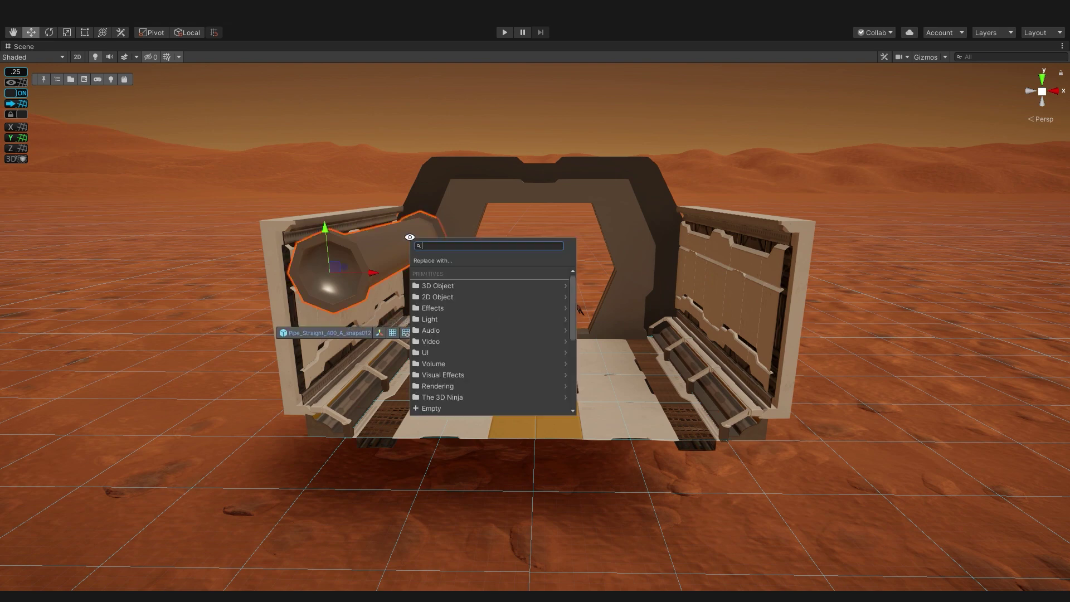
pyautogui.write('pipe str')
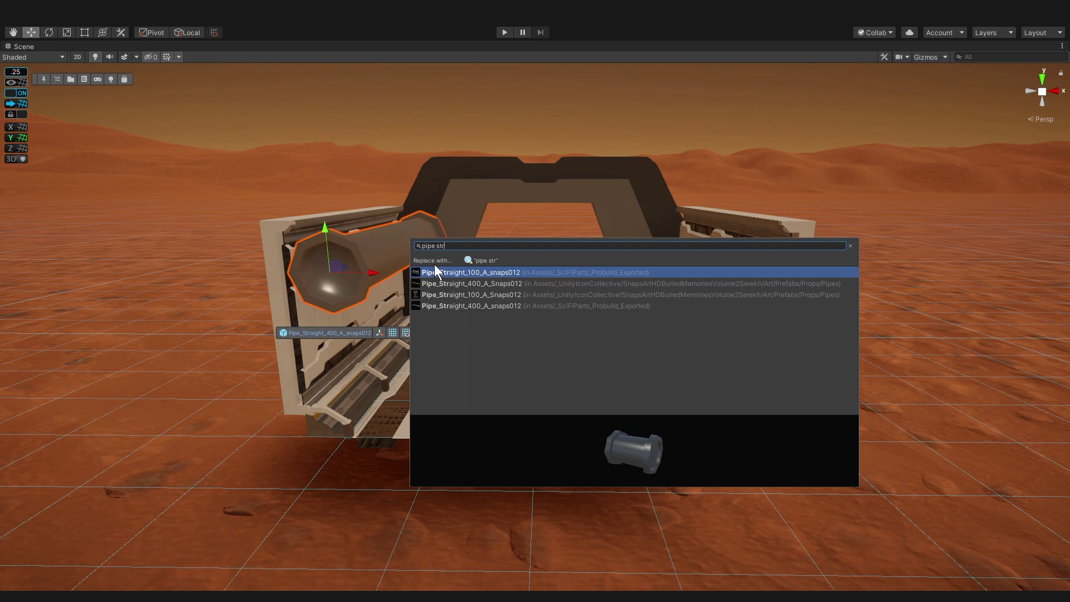
pyautogui.click(433, 283)
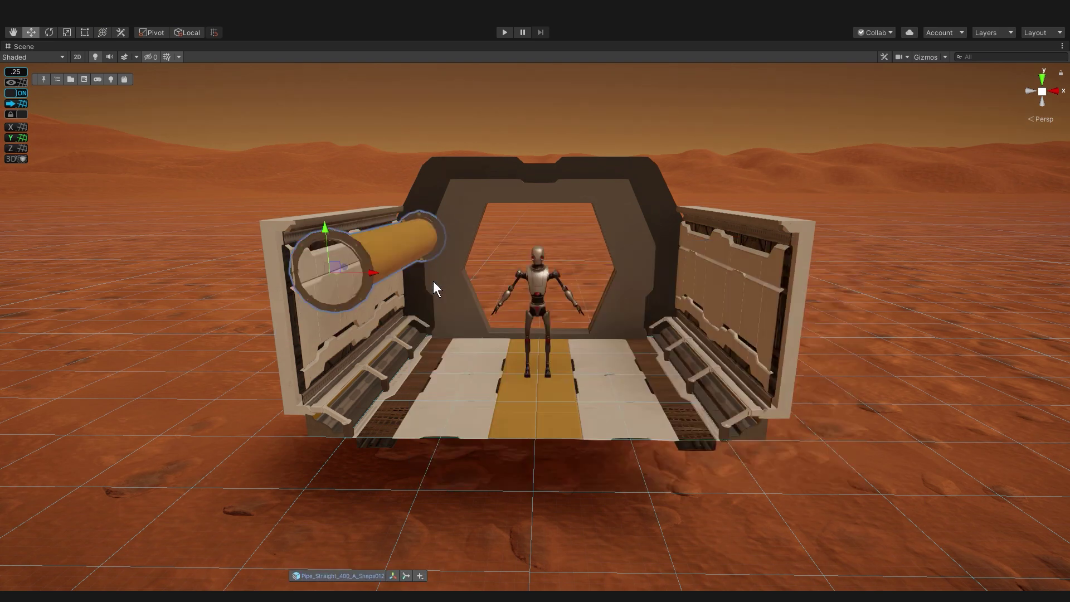
# Step: Replace the doorway panel with SA_Doorway_Panel_Snaps012 and its surrounding frame with SA_Doorway_Support_Snaps012
pyautogui.click(463, 210)
pyautogui.rightClick(463, 210)
pyautogui.write('doorway')
pyautogui.click(500, 269)
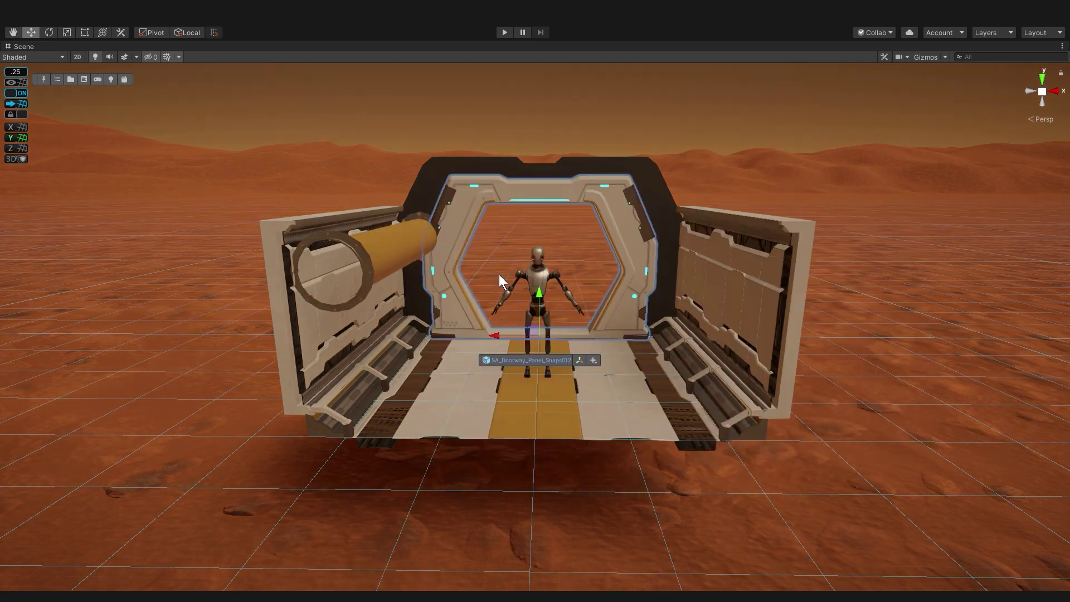
pyautogui.click(441, 166)
pyautogui.rightClick(442, 166)
pyautogui.write('doorway su')
pyautogui.click(468, 208)
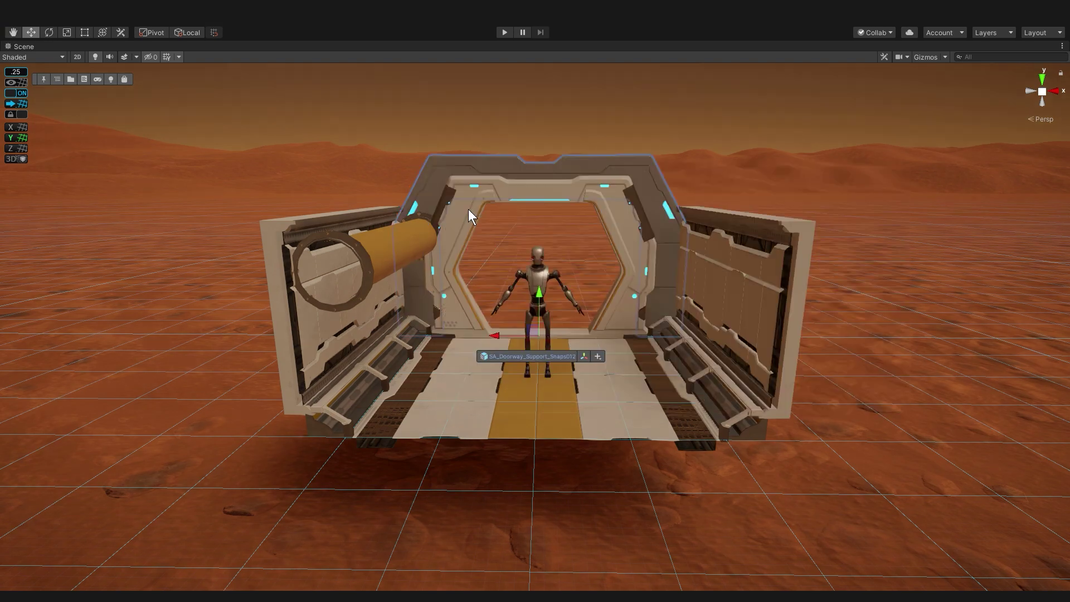
# Step: Move the yellow pipe up and outward so it rests on top of the left wall, then deselect it
pyautogui.click(398, 241)
pyautogui.moveTo(327, 233); pyautogui.dragTo(324, 185)
pyautogui.moveTo(363, 224); pyautogui.dragTo(336, 224)
pyautogui.keyDown('alt'); pyautogui.moveTo(536, 212); pyautogui.dragTo(515, 230); pyautogui.keyUp('alt')
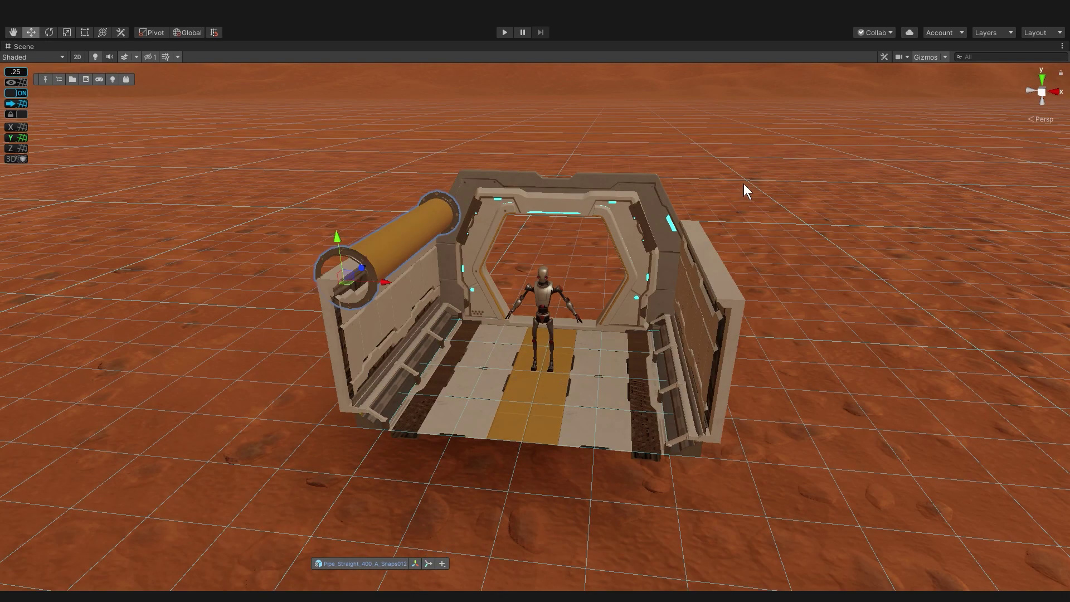
pyautogui.click(743, 182)
# Step: In the Hierarchy, group the objects from Pipe_Straight_400_A_Snaps012 through Chamber_Floor_02_Snaps012 as CorridorPiece and collapse the group
pyautogui.keyDown('alt'); pyautogui.moveTo(744, 183); pyautogui.dragTo(660, 214); pyautogui.keyUp('alt')
pyautogui.click(59, 79)
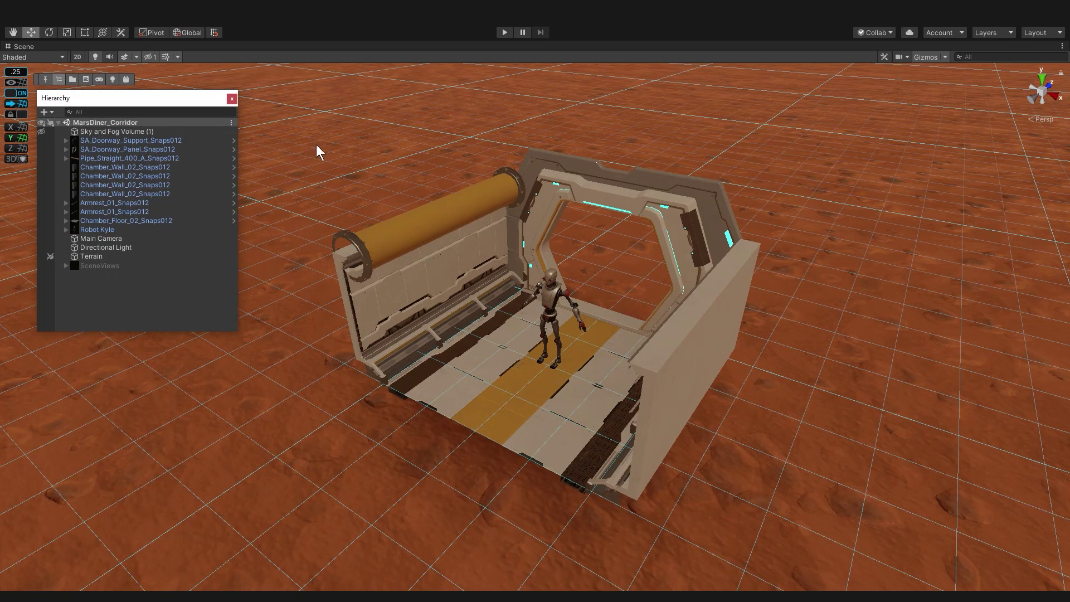
pyautogui.click(148, 157)
pyautogui.keyDown('shift'); pyautogui.click(132, 219); pyautogui.keyUp('shift')
pyautogui.hotkey('ctrl', 'g')
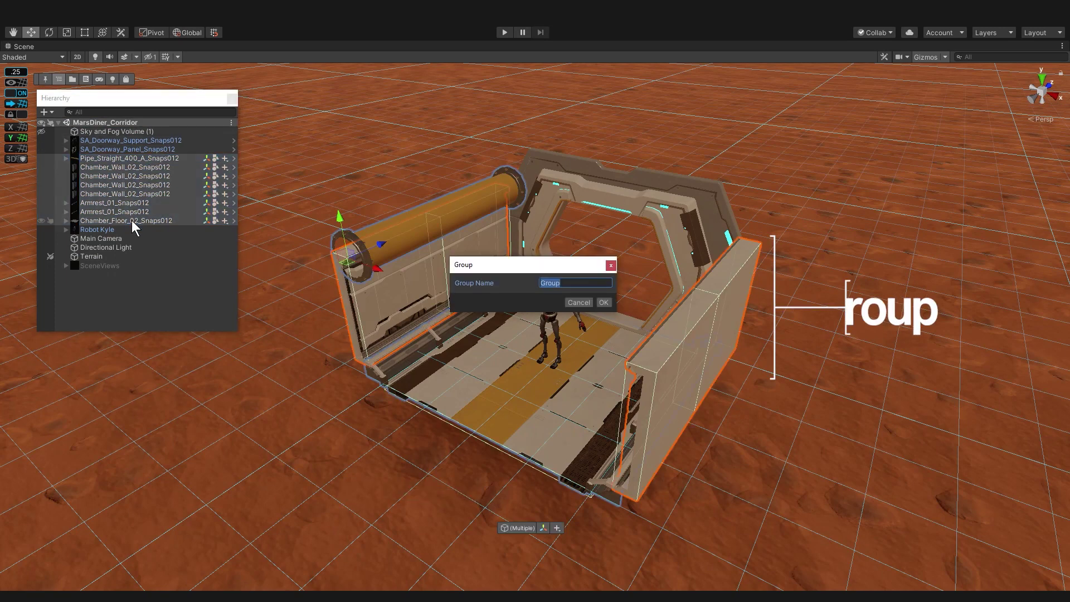
pyautogui.write('CorridorPiece')
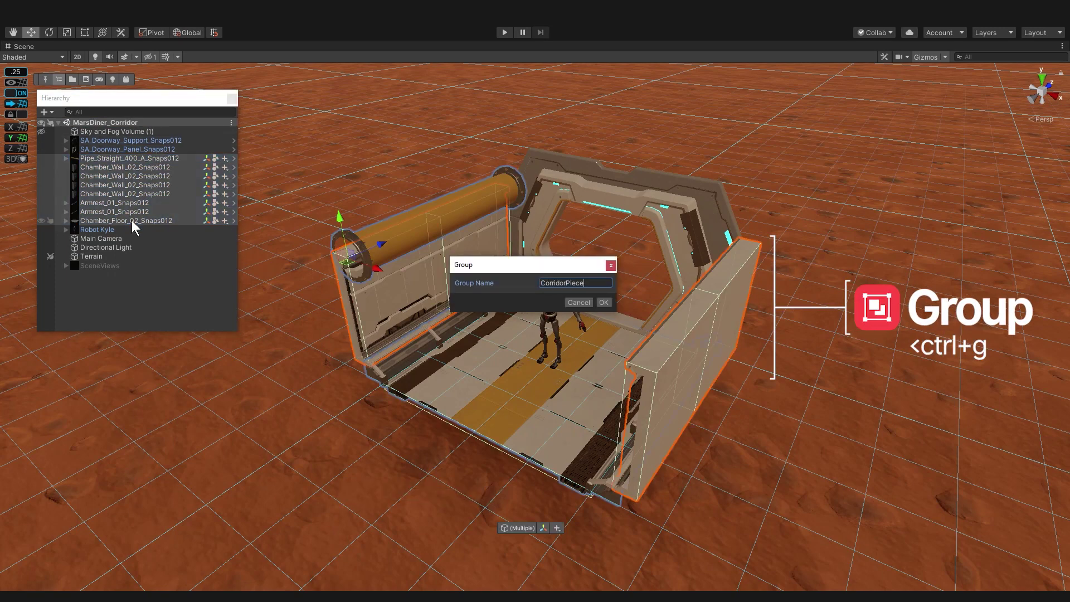
pyautogui.press('Return')
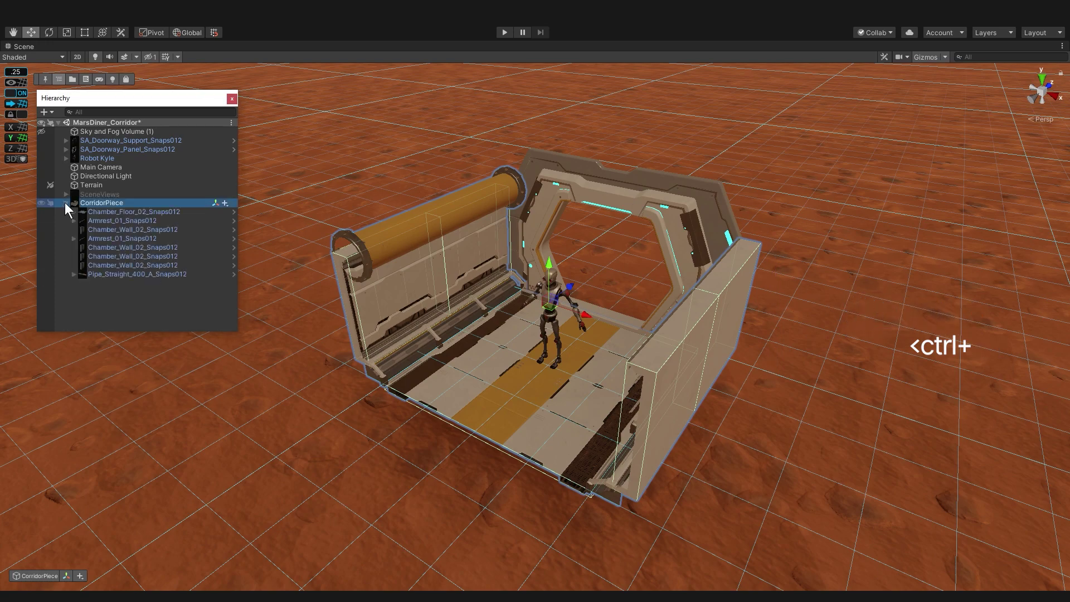
pyautogui.click(66, 203)
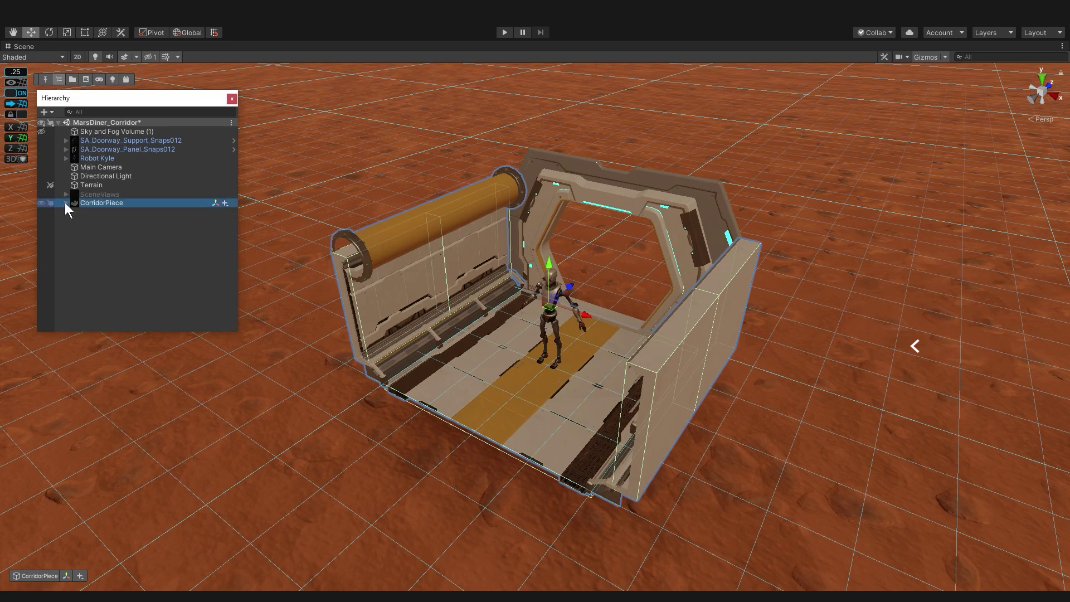
# Step: Duplicate the CorridorPiece group twice and line the copies up end to end, extending the corridor away from the doorway
pyautogui.click(273, 175)
pyautogui.keyDown('alt'); pyautogui.moveTo(398, 162); pyautogui.dragTo(243, 140); pyautogui.keyUp('alt')
pyautogui.scroll(-4, 465, 319)
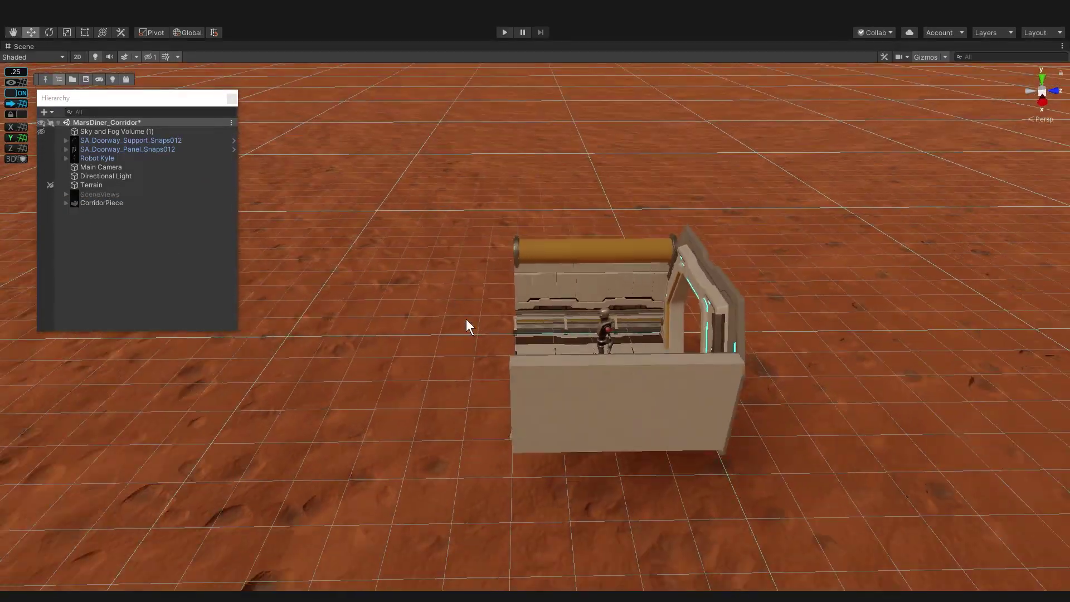
pyautogui.click(527, 379)
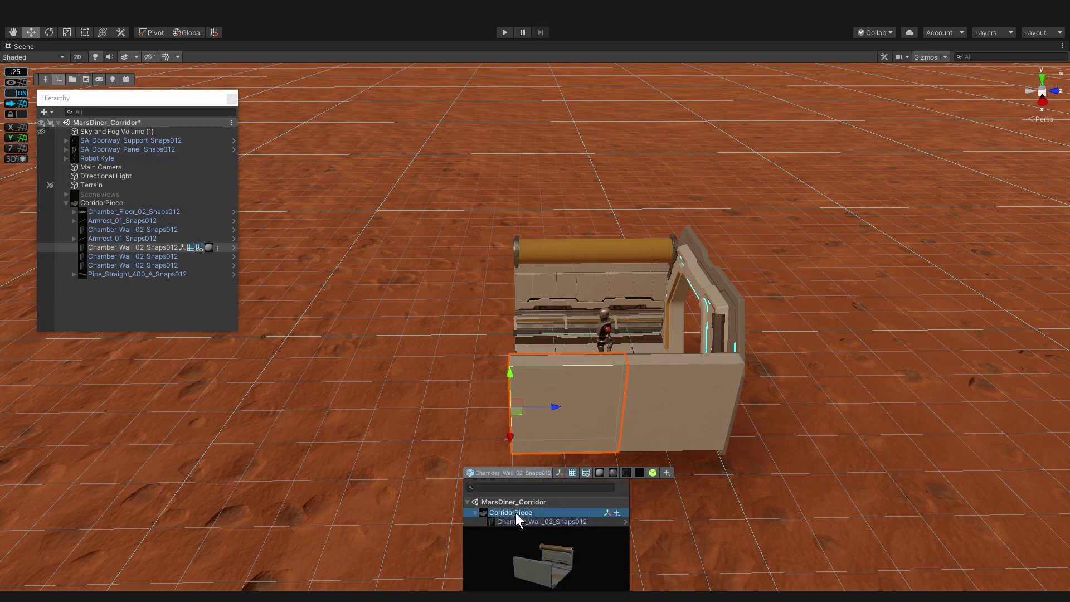
pyautogui.click(516, 513)
pyautogui.hotkey('ctrl', 'd')
pyautogui.moveTo(654, 336); pyautogui.dragTo(471, 339)
pyautogui.moveTo(479, 302); pyautogui.dragTo(614, 298, button='middle')
pyautogui.hotkey('ctrl', 'd')
pyautogui.moveTo(601, 333); pyautogui.dragTo(416, 332)
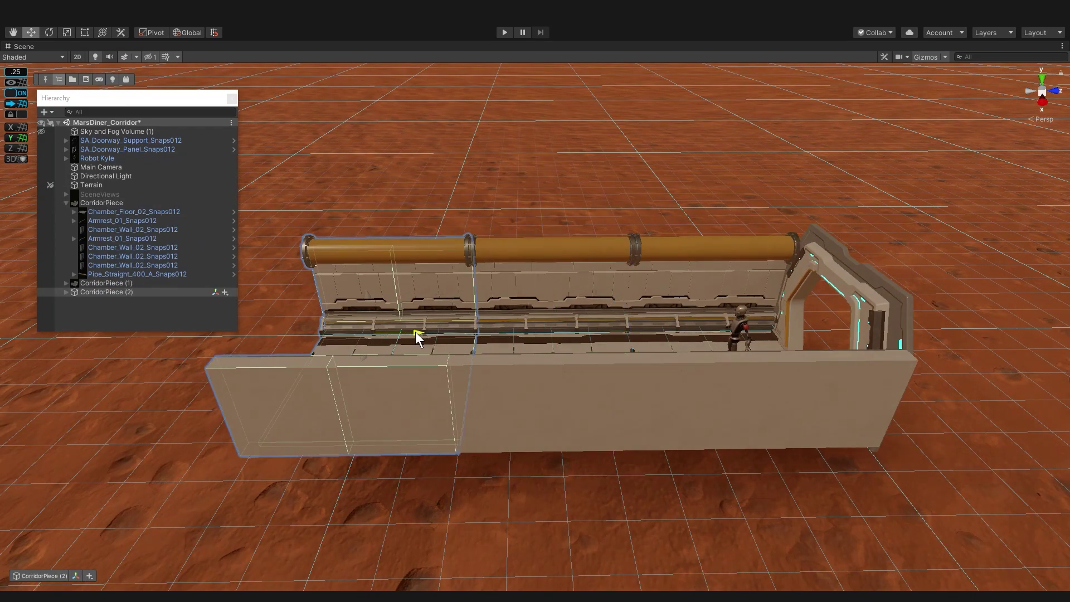
# Step: Group the doorway panel and its surrounding support frame as Doorway
pyautogui.click(831, 261)
pyautogui.keyDown('shift'); pyautogui.click(823, 242); pyautogui.keyUp('shift')
pyautogui.hotkey('ctrl', 'g')
pyautogui.write('Doorway')
pyautogui.press('Return')
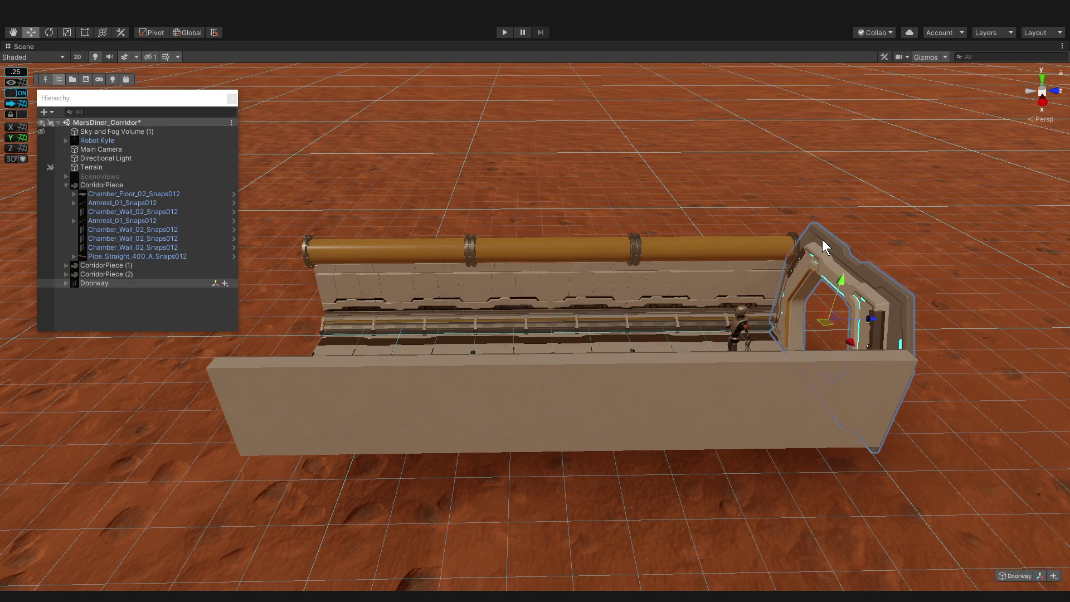
# Step: Duplicate the Doorway group, move the copy along the Z axis to the corridor's opposite end, and deselect it
pyautogui.hotkey('ctrl', 'd')
pyautogui.moveTo(870, 325); pyautogui.dragTo(331, 330)
pyautogui.scroll(1, 306, 326)
pyautogui.click(390, 200)
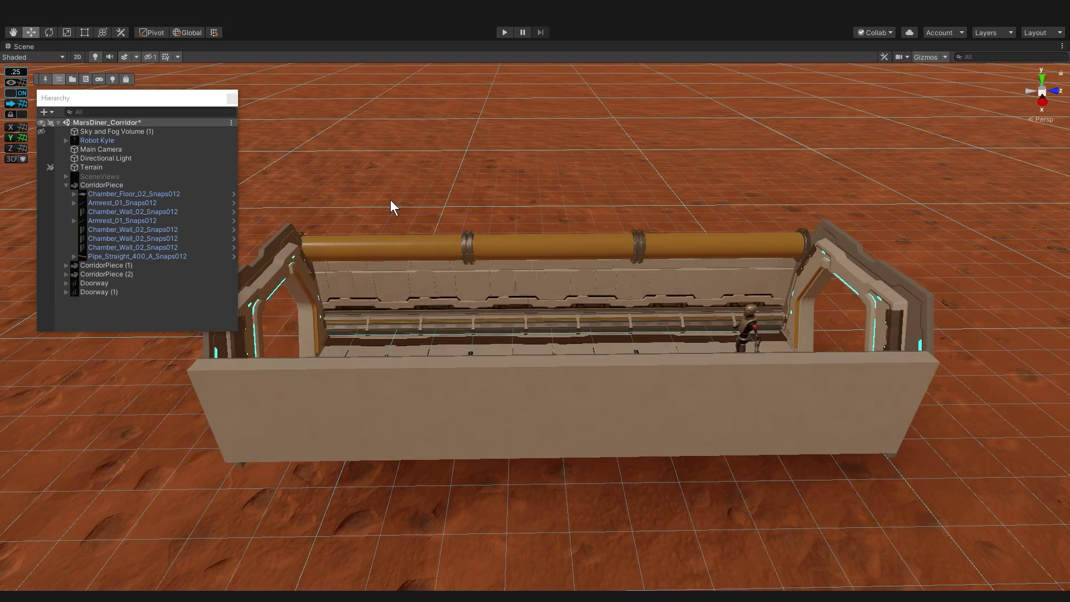
# Step: Group CorridorPiece, CorridorPiece (1) and CorridorPiece (2) as Corridor, then clear the selection
pyautogui.click(66, 185)
pyautogui.click(99, 185)
pyautogui.keyDown('ctrl'); pyautogui.click(99, 194); pyautogui.keyUp('ctrl')
pyautogui.keyDown('ctrl'); pyautogui.click(98, 202); pyautogui.keyUp('ctrl')
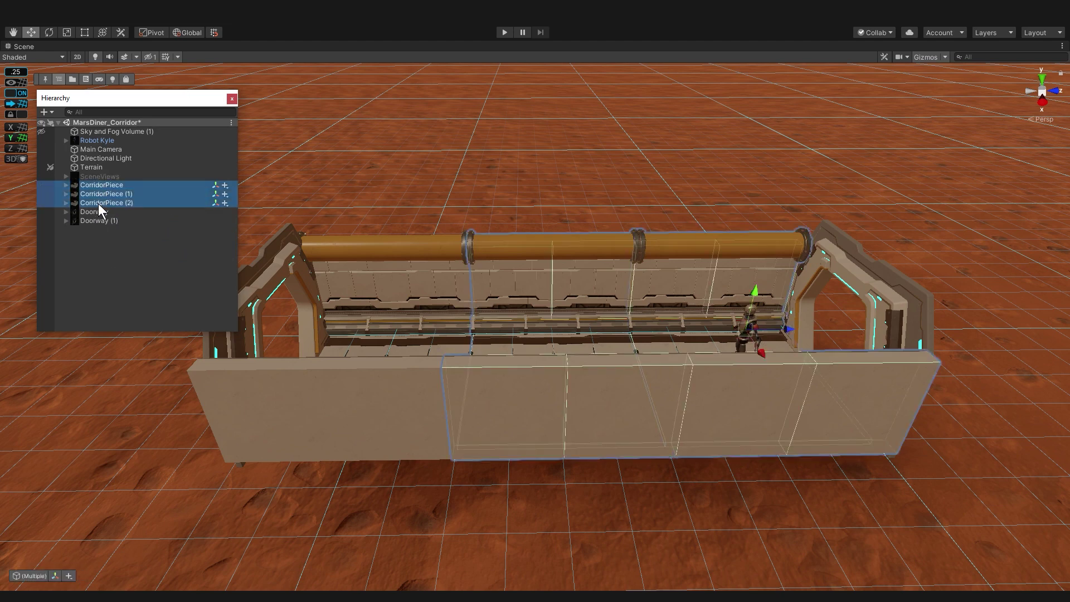
pyautogui.hotkey('ctrl', 'g')
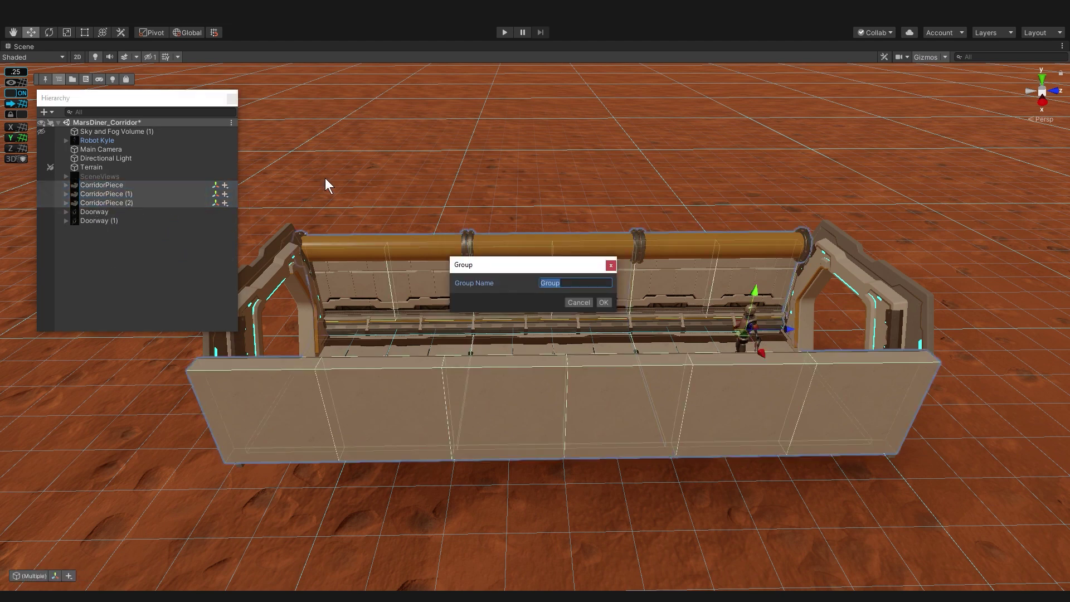
pyautogui.write('Corridor')
pyautogui.press('Return')
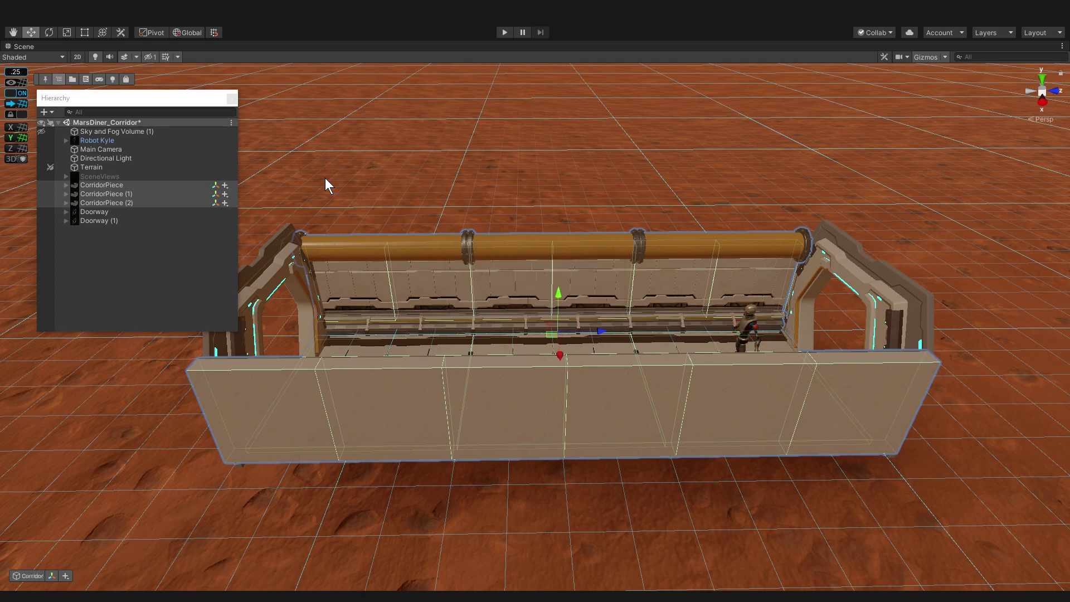
pyautogui.click(326, 179)
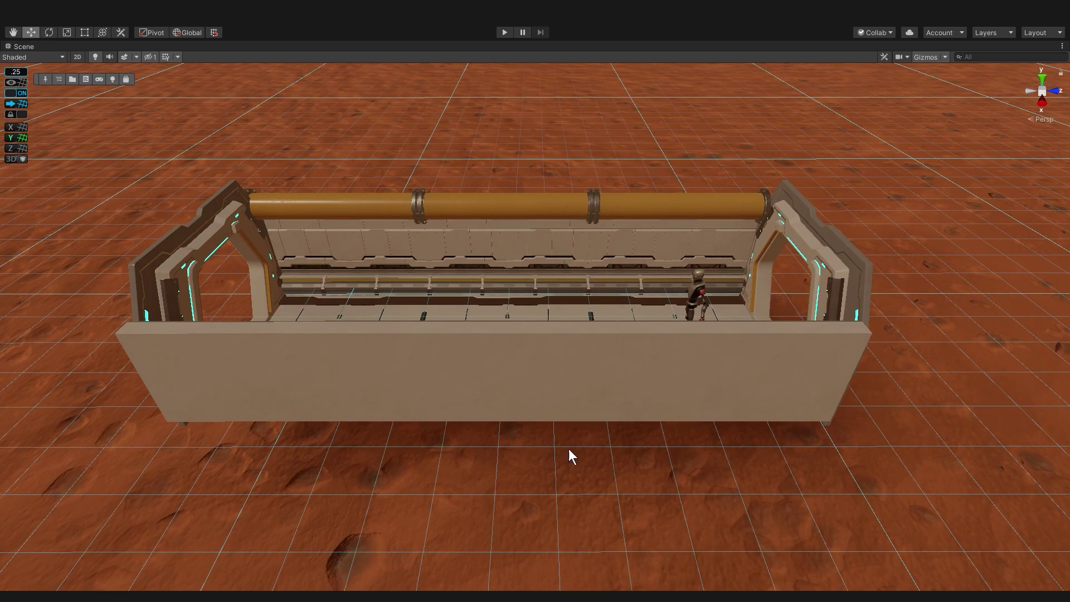
# Step: Select the whole corridor with both doorways and move it along the Z axis to clear open ground beside it
pyautogui.scroll(-8, 543, 392)
pyautogui.moveTo(215, 170); pyautogui.dragTo(777, 474)
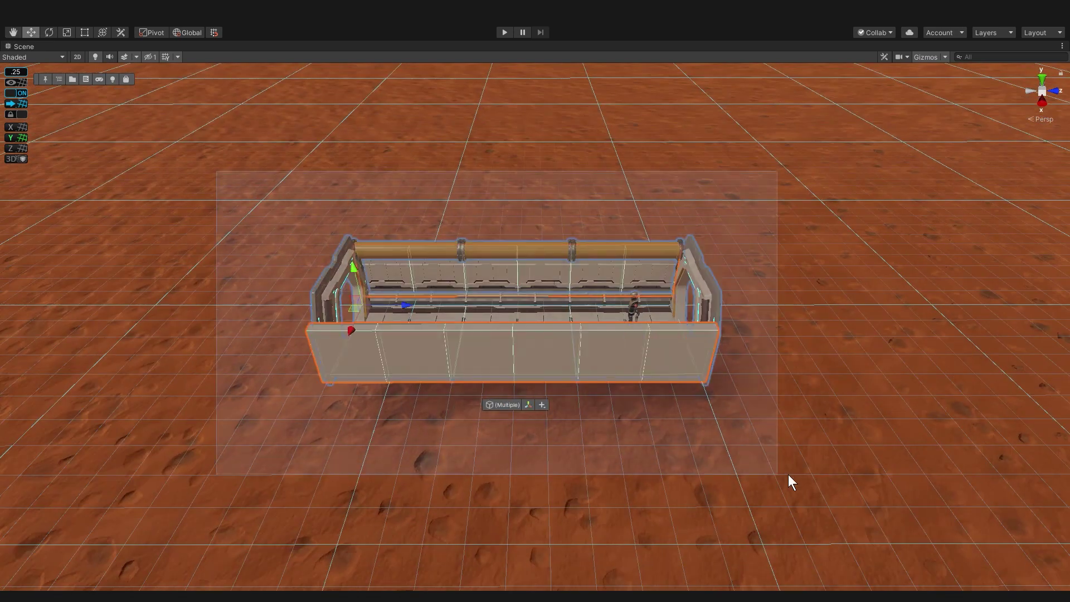
pyautogui.moveTo(407, 309); pyautogui.dragTo(144, 323)
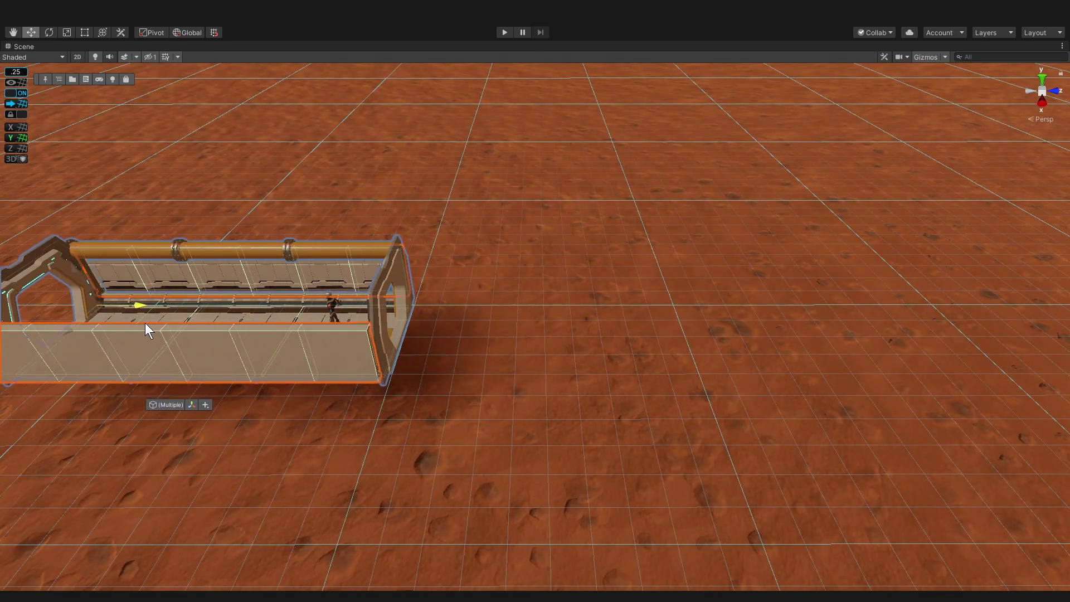
pyautogui.moveTo(541, 355); pyautogui.dragTo(390, 356, button='middle')
pyautogui.click(556, 332)
pyautogui.moveTo(615, 327); pyautogui.dragTo(563, 327, button='middle')
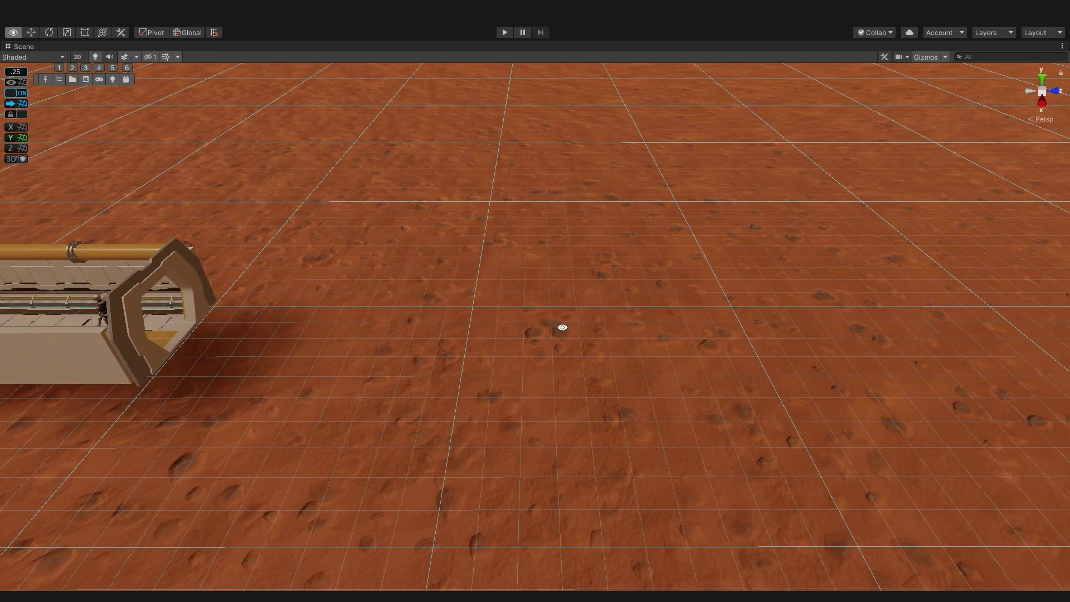
# Step: Add SA_MetalSupport_Path_2x4_snaps012 and SA_MetalSupport_Path_3x4_snaps012 from the _SciFiParts_Probuild_Exported folder and reset both positions
pyautogui.hotkey('alt', '2')
pyautogui.moveTo(946, 341); pyautogui.dragTo(496, 320)
pyautogui.click(546, 342)
pyautogui.click(594, 448)
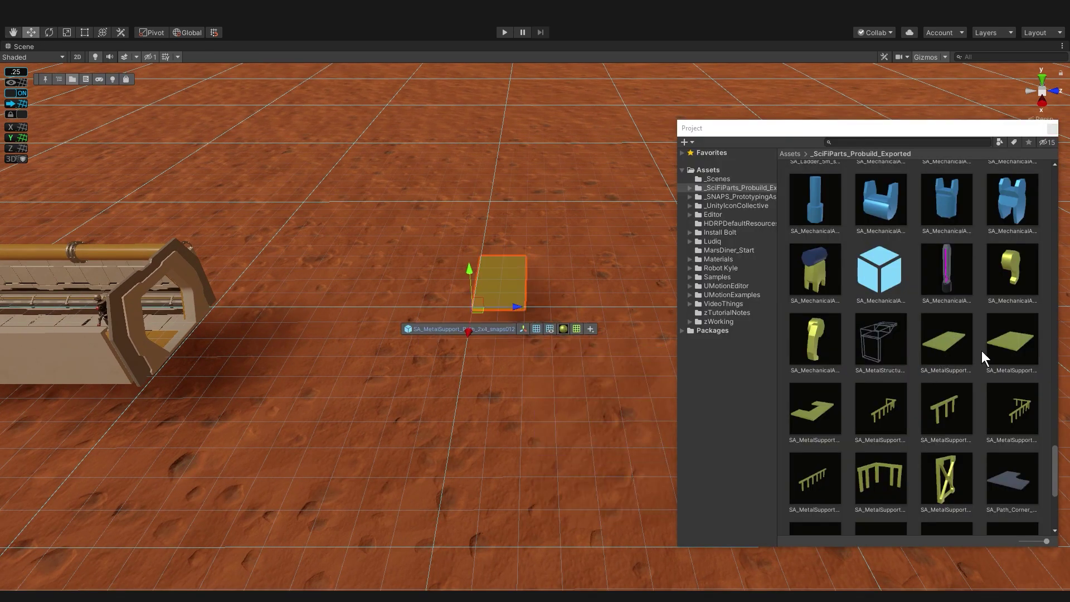
pyautogui.moveTo(992, 346); pyautogui.dragTo(474, 350)
pyautogui.click(532, 371)
pyautogui.click(577, 477)
# Step: Add SA_Path_Corner_snaps012 and SA_Floor_4x4_snaps013 from the same folder, resetting their positions so they overlap the metal support paths
pyautogui.moveTo(991, 480); pyautogui.dragTo(475, 337)
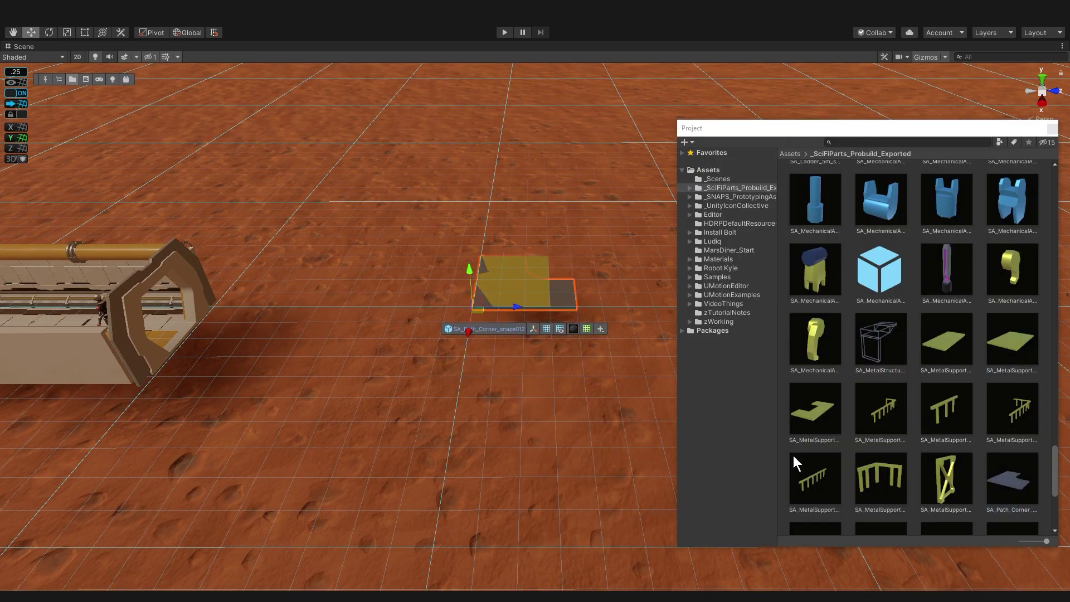
pyautogui.scroll(5, 947, 362)
pyautogui.moveTo(1011, 329); pyautogui.dragTo(556, 390)
pyautogui.click(556, 389)
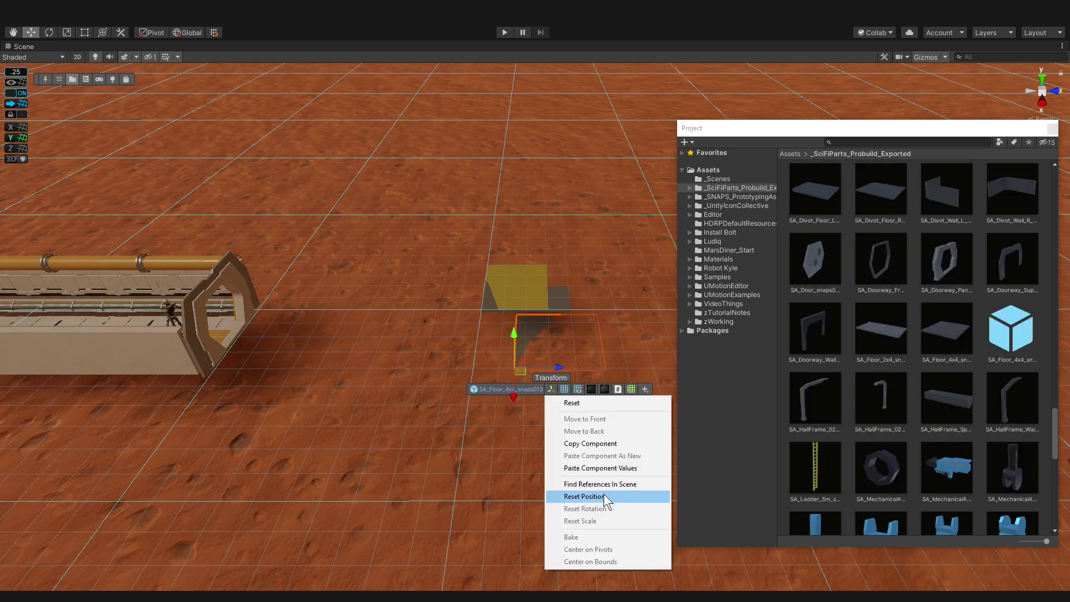
pyautogui.click(591, 497)
pyautogui.press('f')
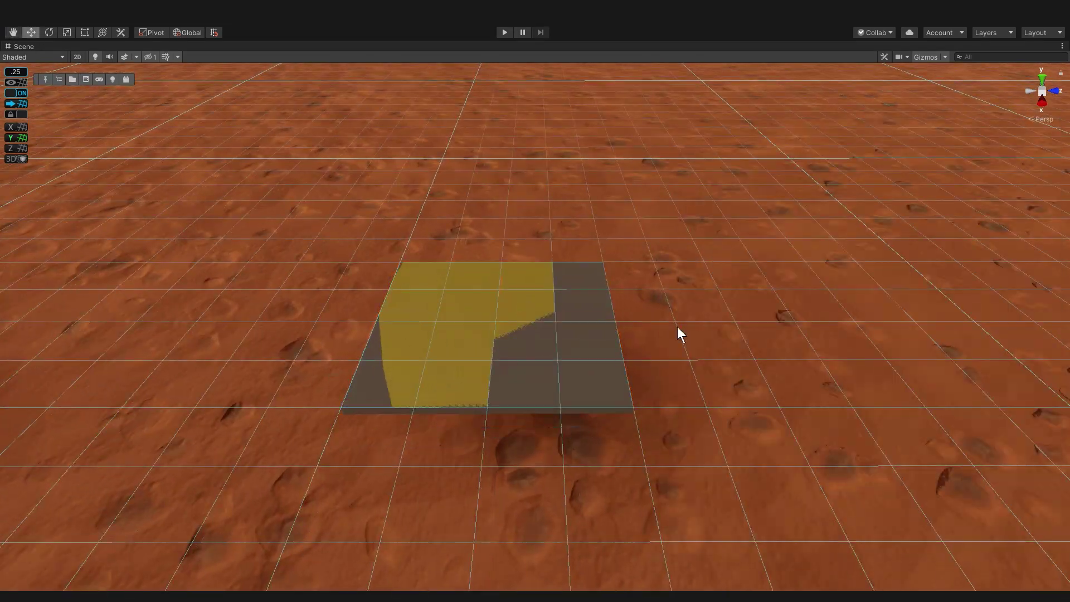
# Step: Use Probe to pick SA_MetalSupport_Path_3x4_snaps012 from the stack of overlapping floor pieces
pyautogui.click(492, 332)
pyautogui.rightClick(493, 332)
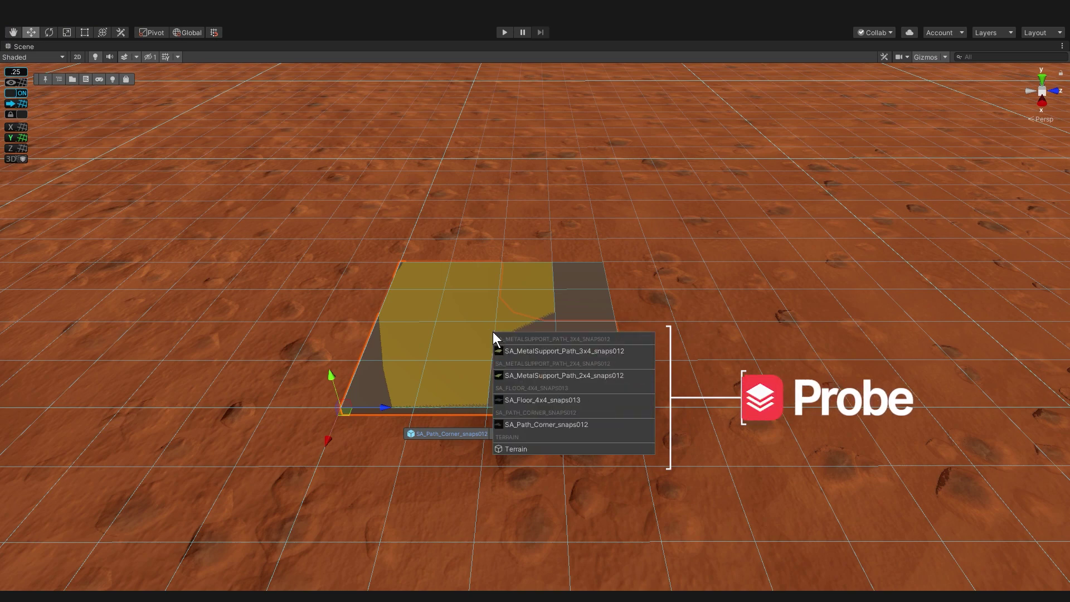
pyautogui.click(502, 352)
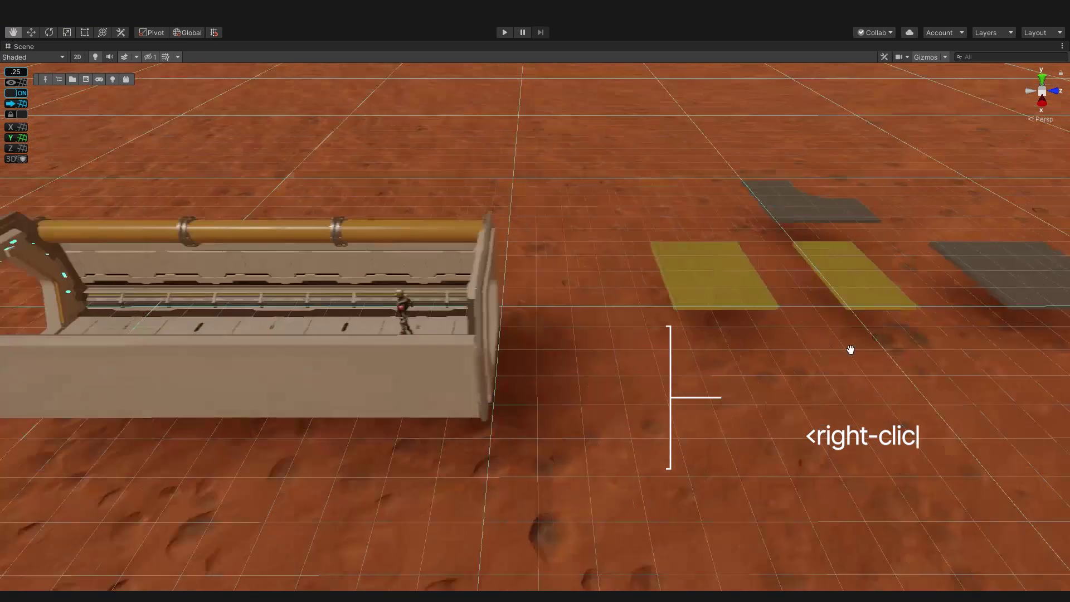
# Step: Select the CorridorPiece (1) group by probing its wall, center the group's pivot on its own geometry, and deselect it
pyautogui.rightClick(326, 357)
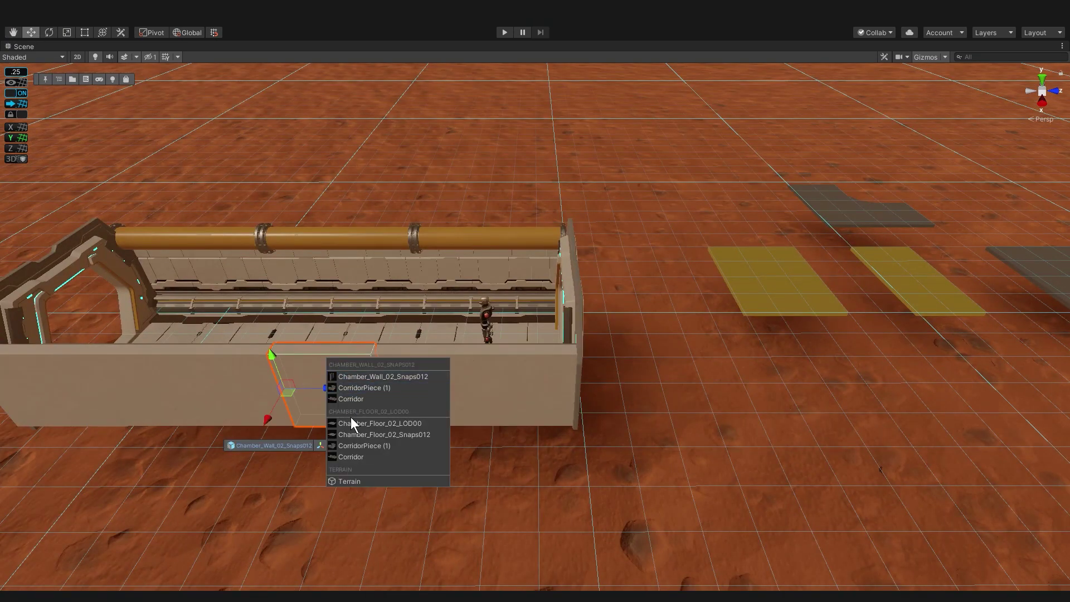
pyautogui.click(375, 378)
pyautogui.rightClick(375, 378)
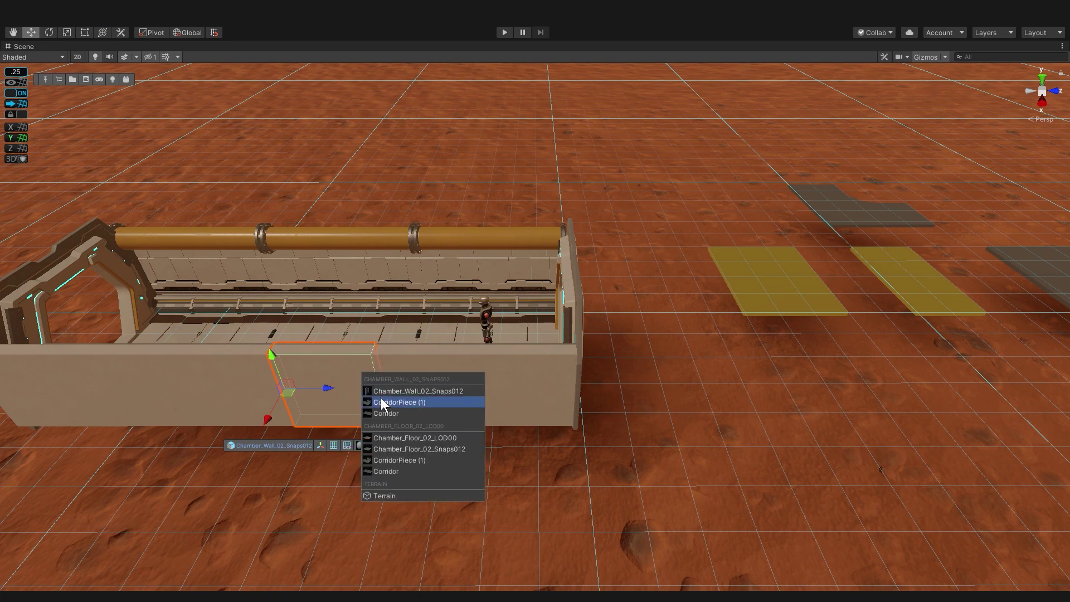
pyautogui.click(380, 399)
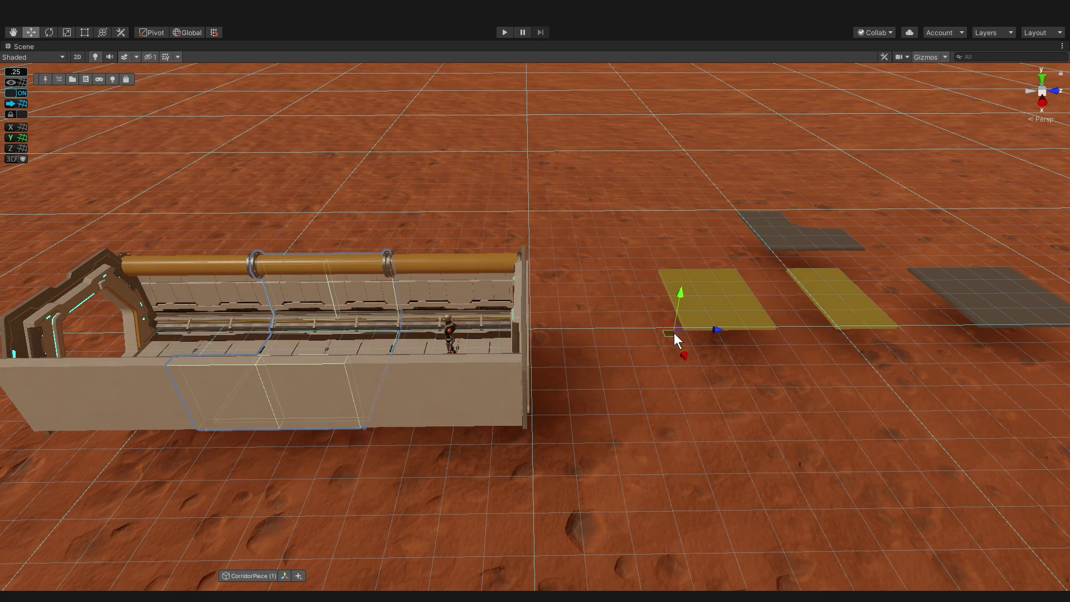
pyautogui.click(284, 577)
pyautogui.click(315, 571)
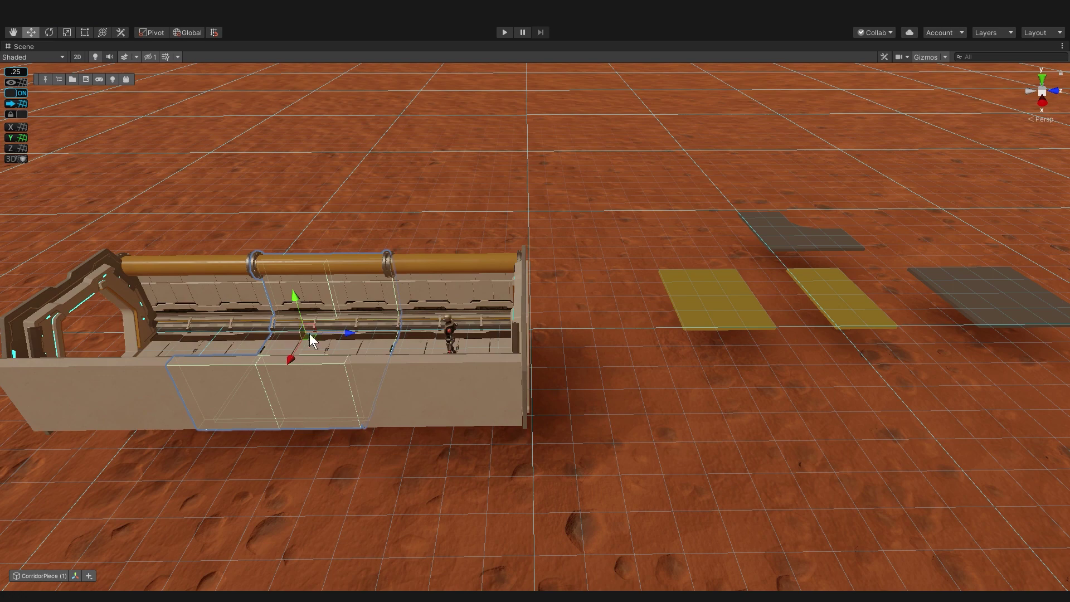
pyautogui.click(626, 409)
pyautogui.scroll(-4, 627, 409)
pyautogui.keyDown('alt'); pyautogui.moveTo(626, 409); pyautogui.dragTo(647, 408); pyautogui.keyUp('alt')
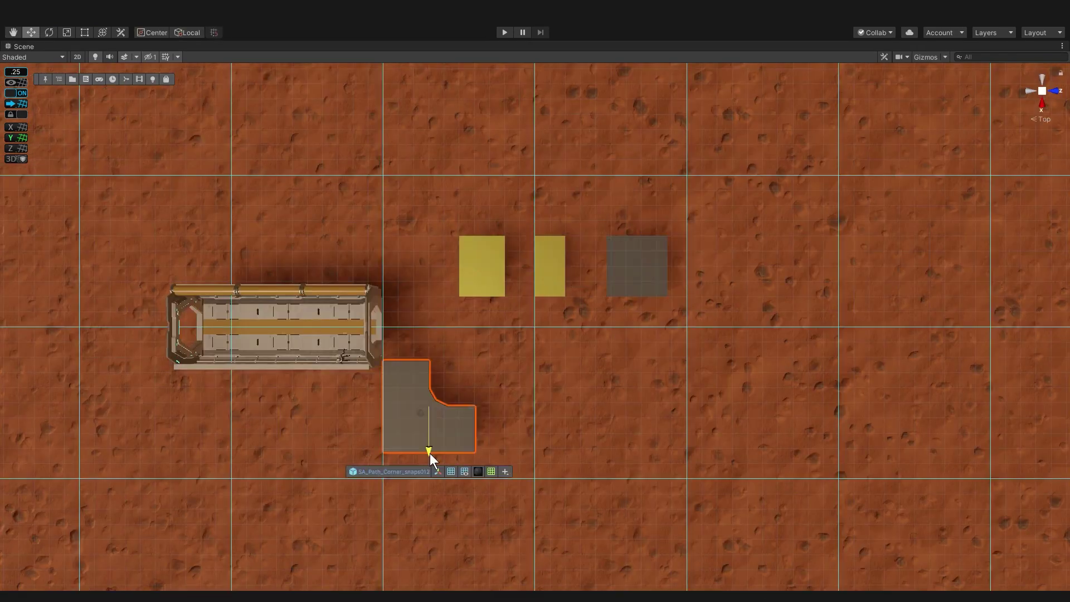
# Step: Search for "floor" parts and move the Chamber_Floor_03_snaps012 copy outward along Z at the far gap between the path corners
pyautogui.write('floor')
pyautogui.click(485, 460)
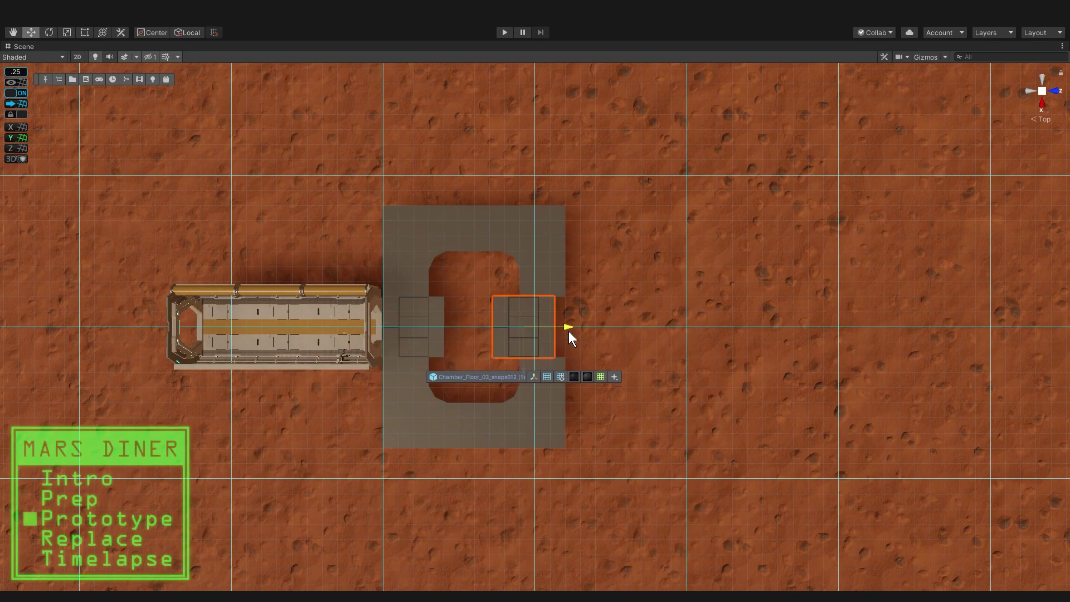
pyautogui.moveTo(569, 331); pyautogui.dragTo(580, 331)
pyautogui.click(531, 363)
# Step: Set SA_Path_Long_snaps012 to position 0, 0, 0, then give it a quarter turn and fit it between the two path corner sections
pyautogui.click(724, 378)
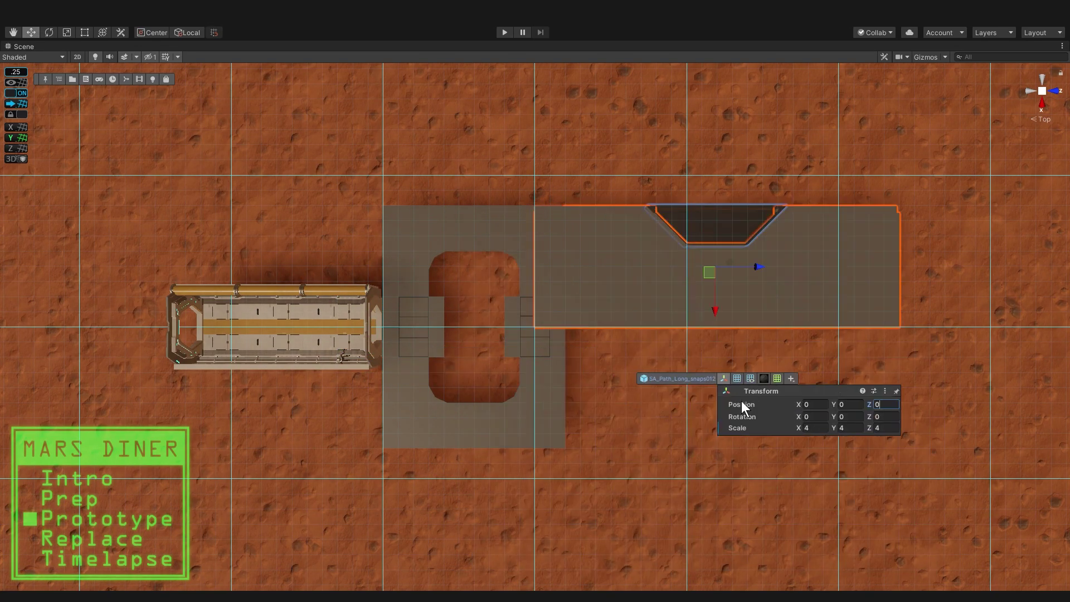
pyautogui.moveTo(674, 334); pyautogui.dragTo(501, 329)
pyautogui.moveTo(567, 325); pyautogui.dragTo(625, 324)
pyautogui.moveTo(549, 378); pyautogui.dragTo(554, 368)
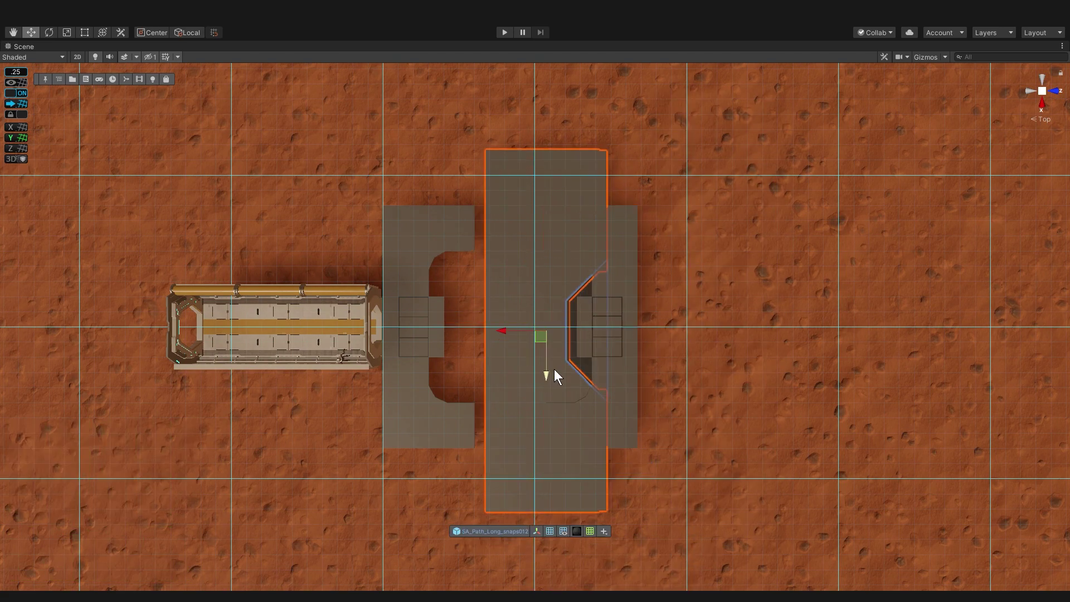
# Step: Shift the long path and far floor section outward, then duplicate SA_Path_Long_snaps012 and turn the copy to mirror it across the platform
pyautogui.keyDown('shift'); pyautogui.click(623, 330); pyautogui.keyUp('shift')
pyautogui.moveTo(611, 330); pyautogui.dragTo(658, 330)
pyautogui.hotkey('ctrl', 'd')
pyautogui.moveTo(546, 331); pyautogui.dragTo(427, 331)
pyautogui.press('e')
pyautogui.moveTo(453, 292); pyautogui.dragTo(244, 448)
pyautogui.press('w')
pyautogui.keyDown('shift'); pyautogui.click(595, 312); pyautogui.keyUp('shift')
pyautogui.click(721, 248)
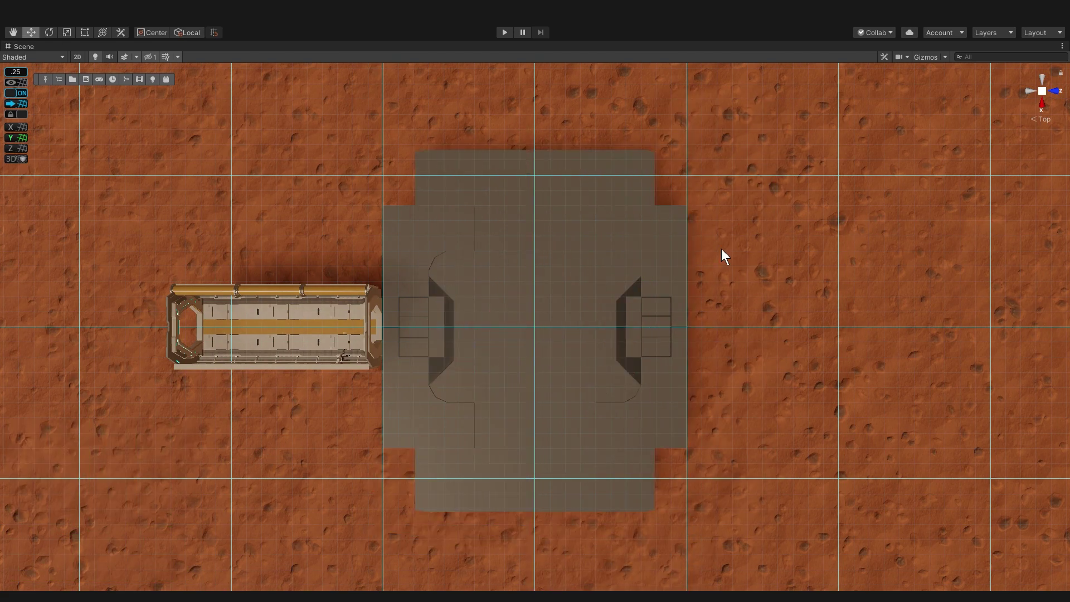
# Step: Search the scene for "view" and switch the Scene view to the HangarView object
pyautogui.hotkey('ctrl', 'f')
pyautogui.write('view')
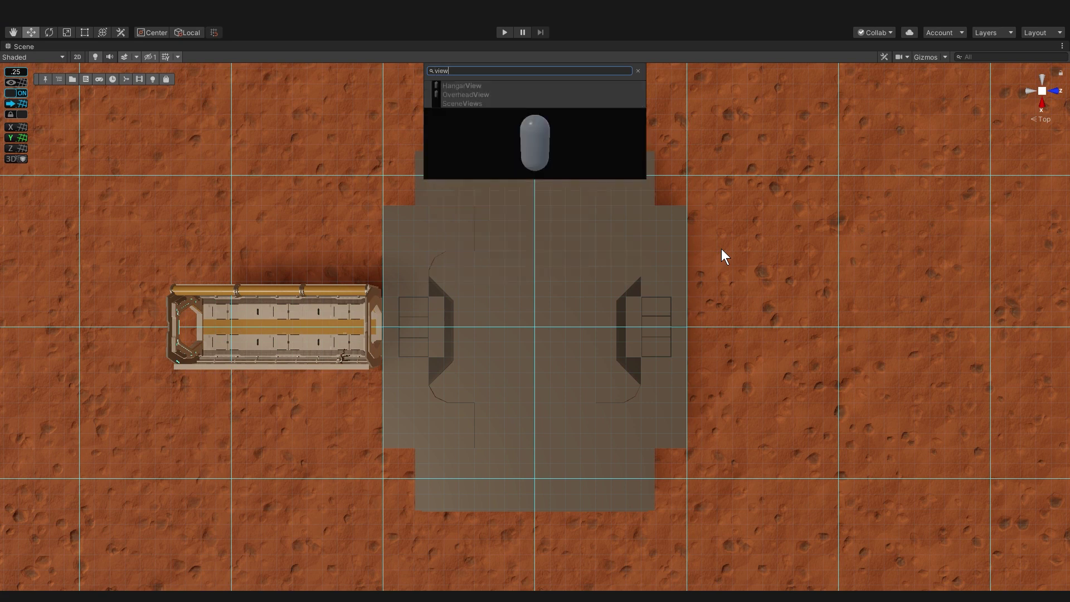
pyautogui.moveTo(501, 93)
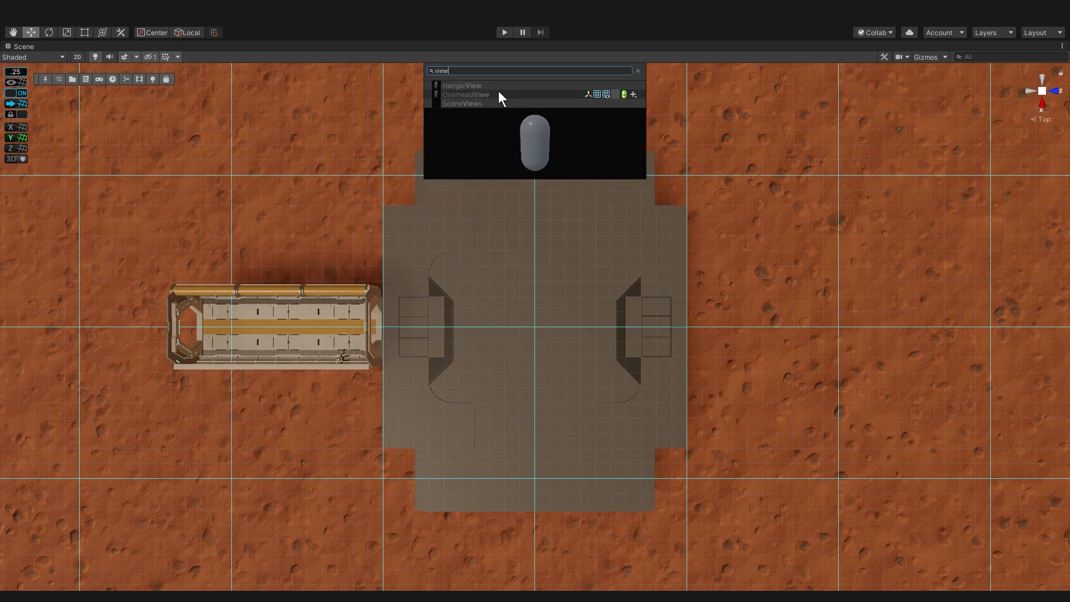
pyautogui.click(498, 87)
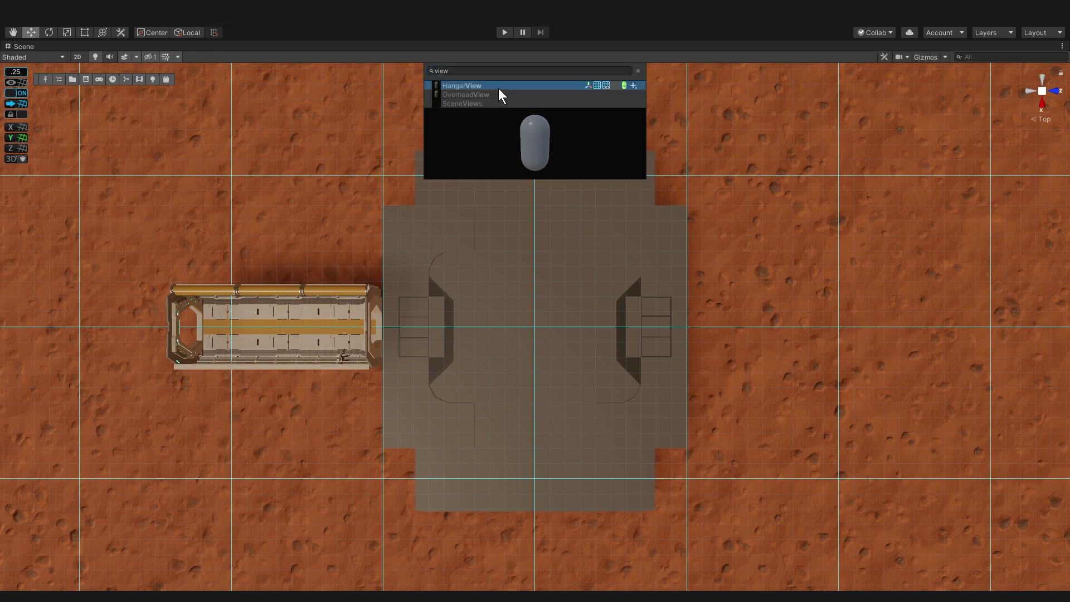
pyautogui.click(498, 88)
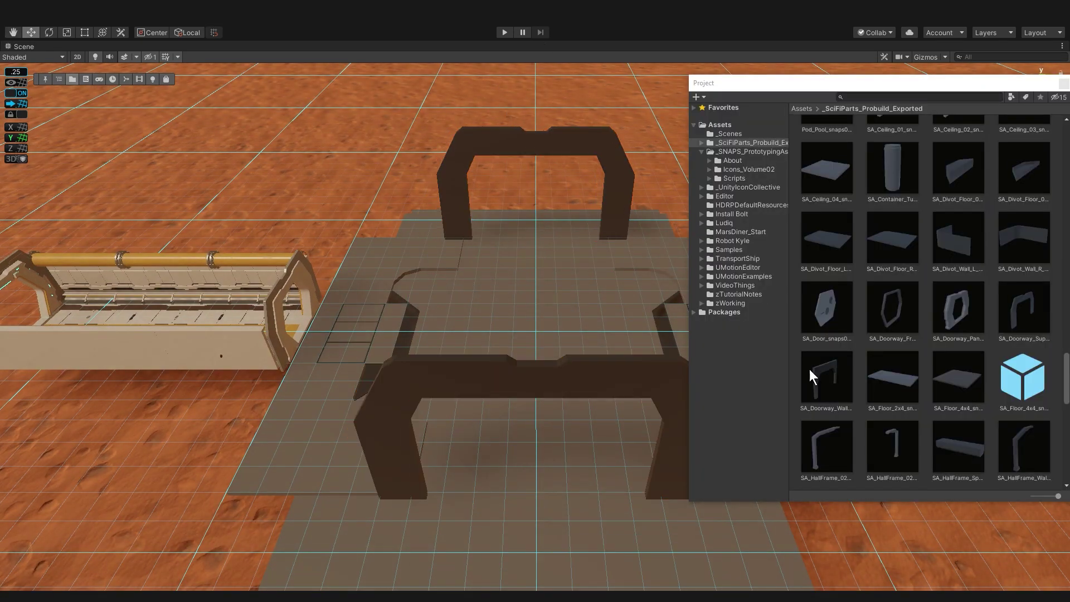
# Step: Enter -10 for the doorway wall's position and align the doorway pieces with SA_Doorway_Wall_snaps012 at the corridor's end
pyautogui.press('Tab')
pyautogui.write('-10')
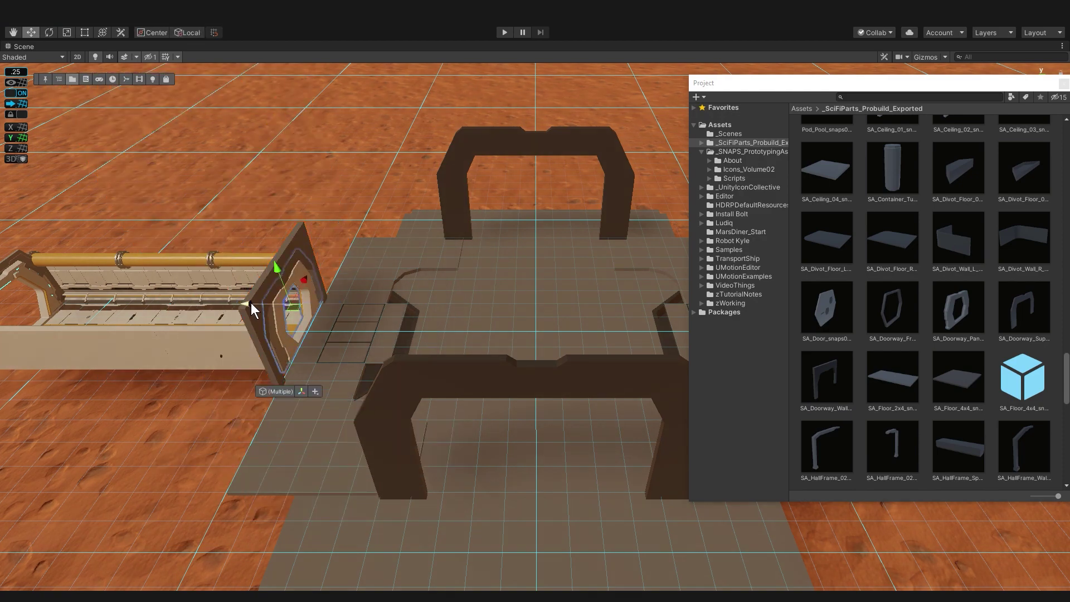
pyautogui.moveTo(250, 303); pyautogui.dragTo(270, 303)
pyautogui.click(273, 328)
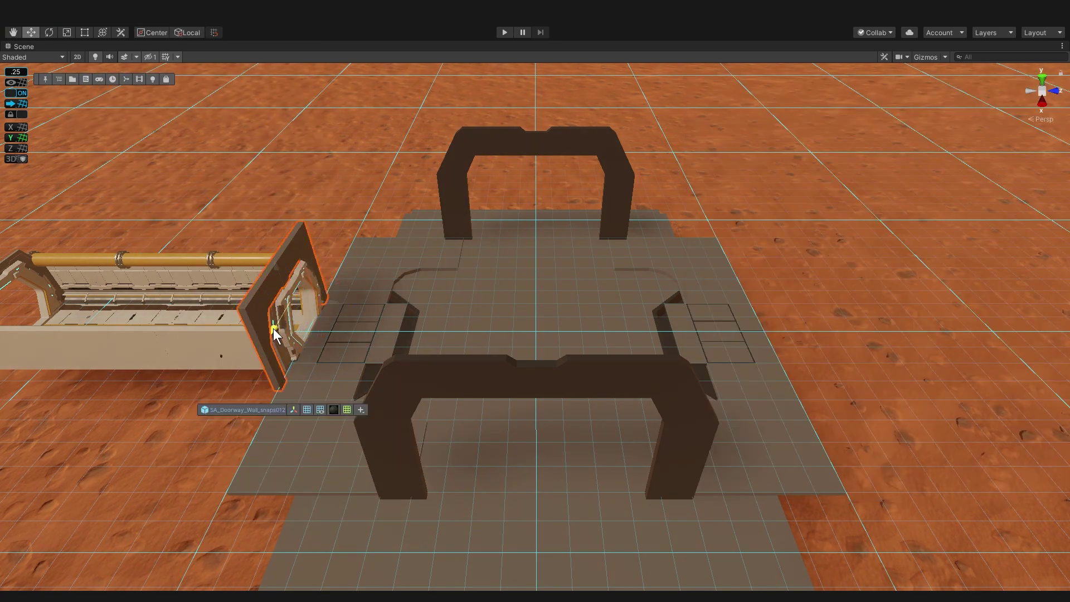
pyautogui.click(363, 319)
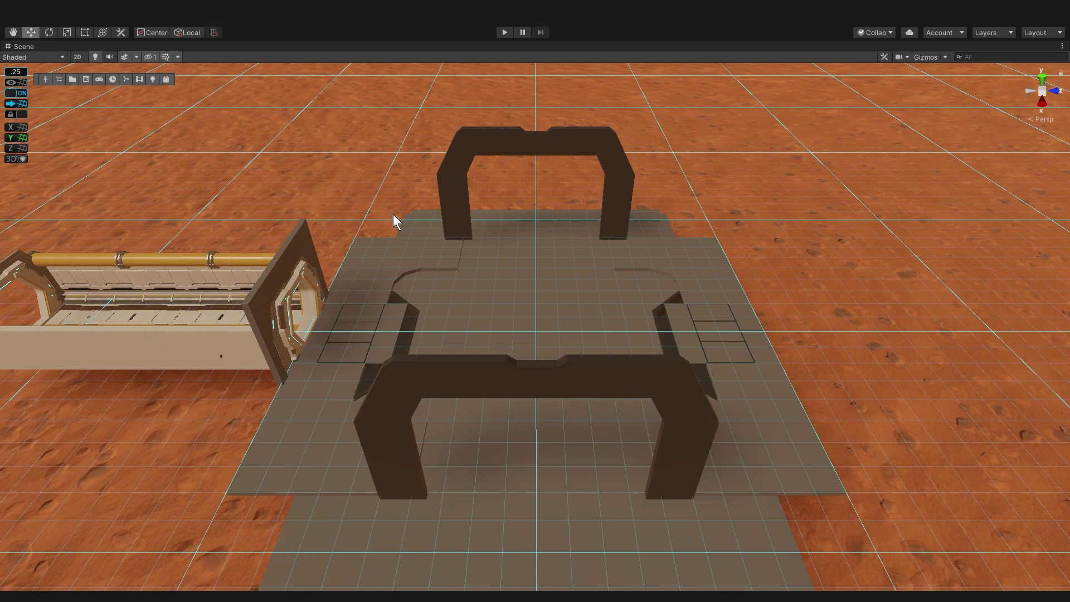
# Step: Search the scene for "view" and align the Scene view to the OverheadView object, showing the whole platform and corridor
pyautogui.hotkey('ctrl', 'f')
pyautogui.write('view')
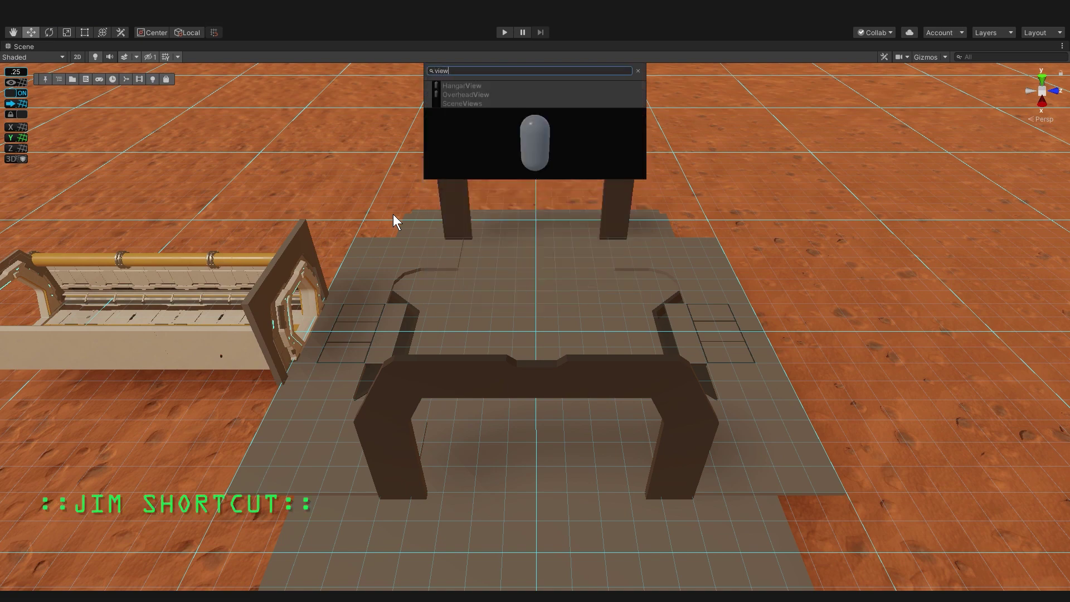
pyautogui.click(493, 93)
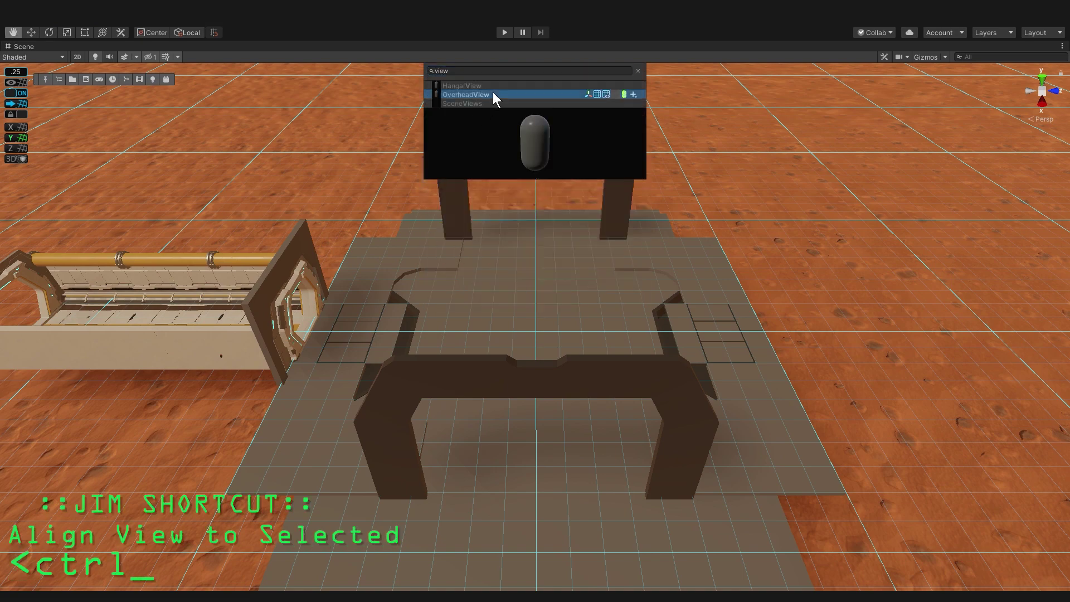
pyautogui.hotkey('ctrl', 'alt', 'space')
pyautogui.scroll(-5, 812, 177)
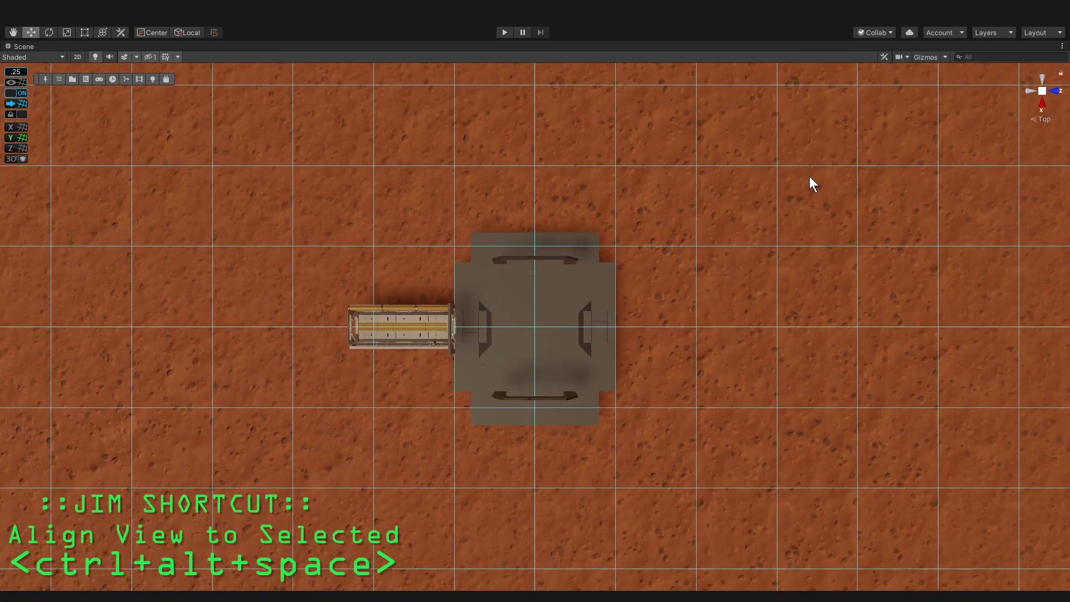
# Step: Create a capsule in the scene and name it FarOverheadView
pyautogui.press('space')
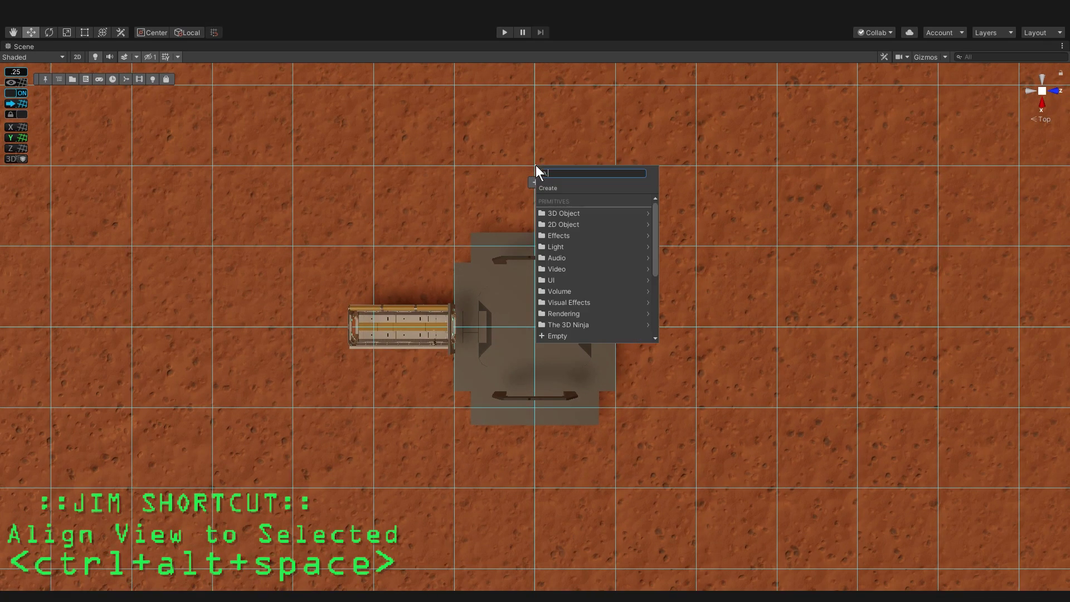
pyautogui.write('capsule')
pyautogui.click(566, 201)
pyautogui.click(539, 204)
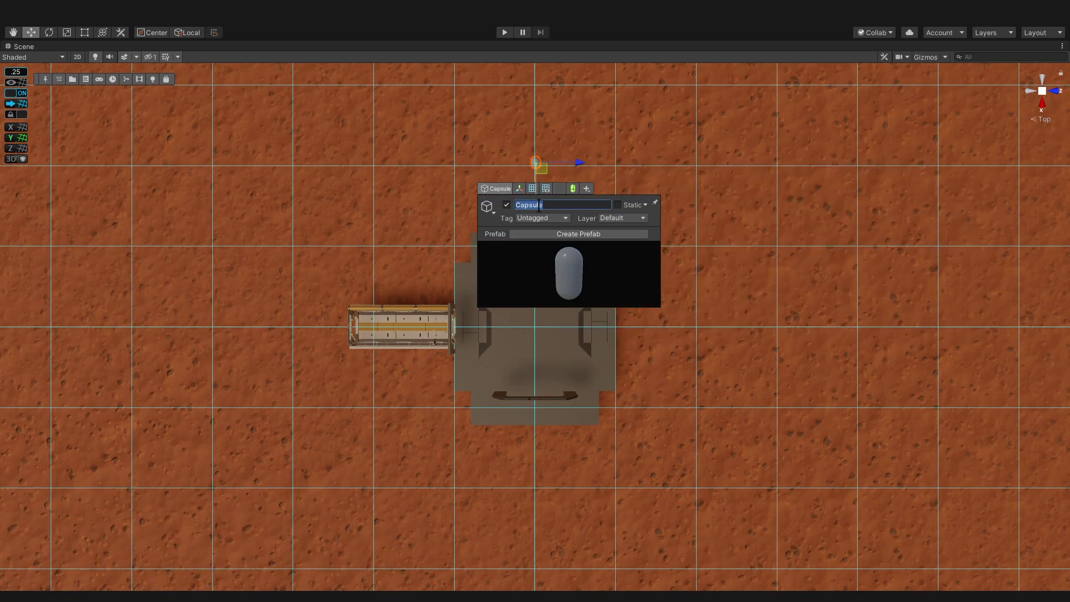
pyautogui.write('FarOverheadView')
pyautogui.press('Return')
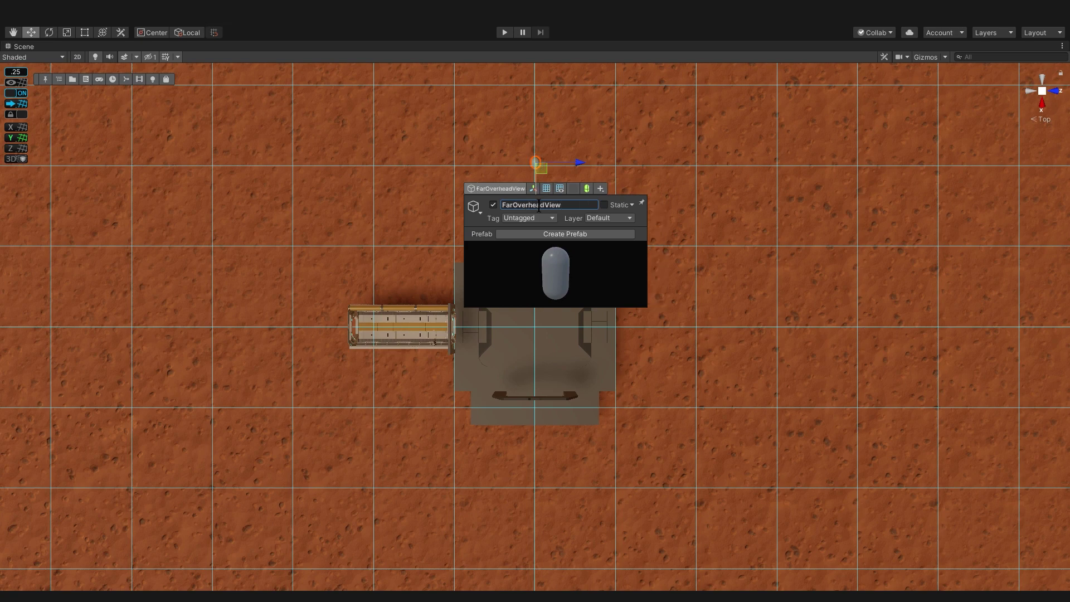
# Step: Align the FarOverheadView capsule with the current Scene view and deactivate it
pyautogui.hotkey('ctrl', 'shift', 'f')
pyautogui.click(492, 575)
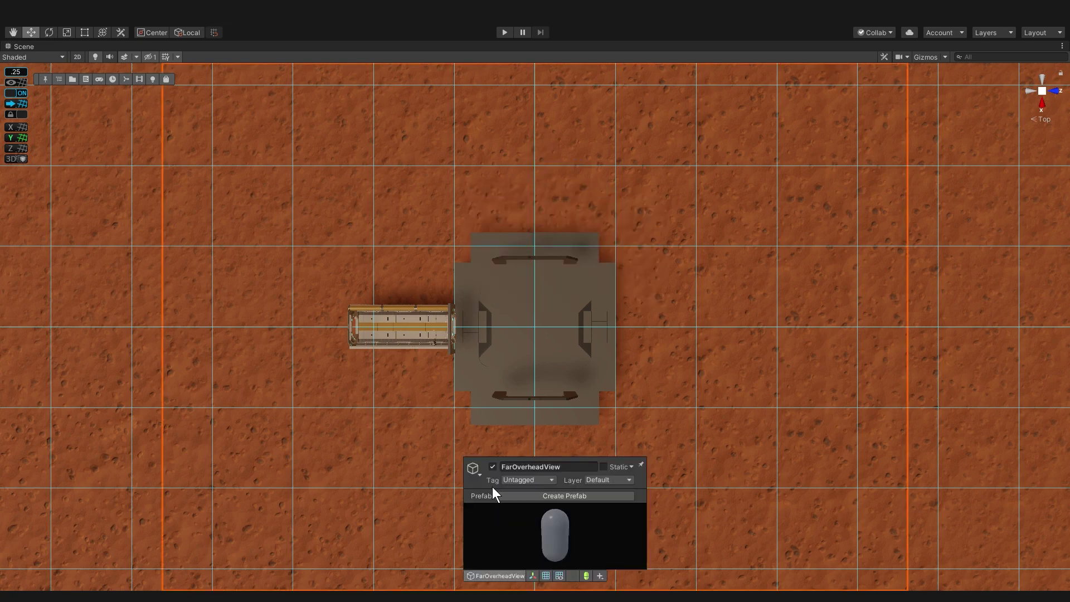
pyautogui.click(491, 466)
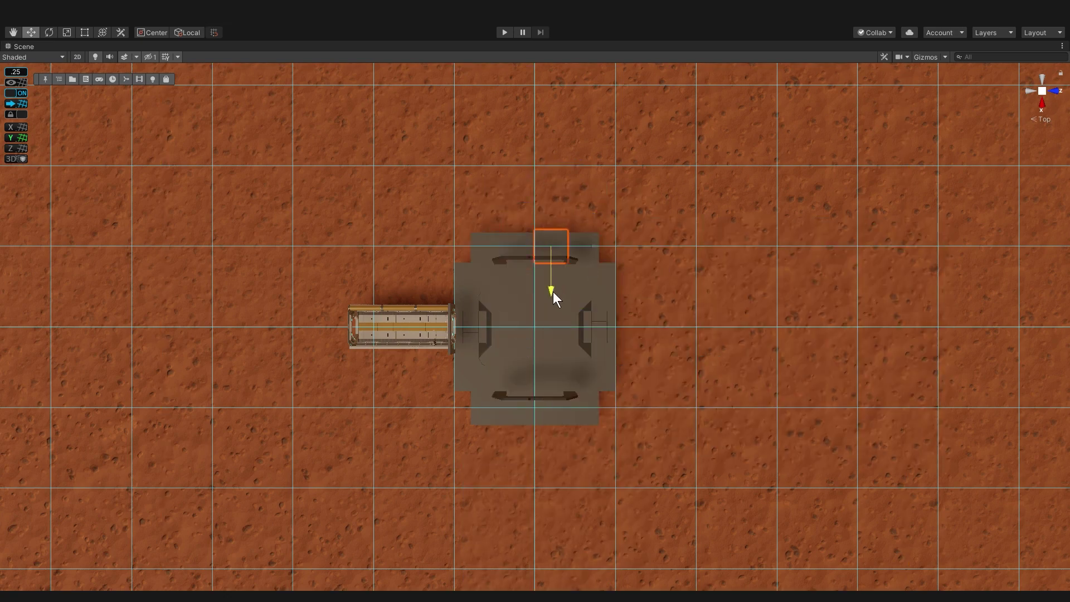
# Step: Extend the platform beyond the archway with more floor sections and scale the SA_PlatformRamp piece at its outer end
pyautogui.moveTo(537, 251); pyautogui.dragTo(535, 222)
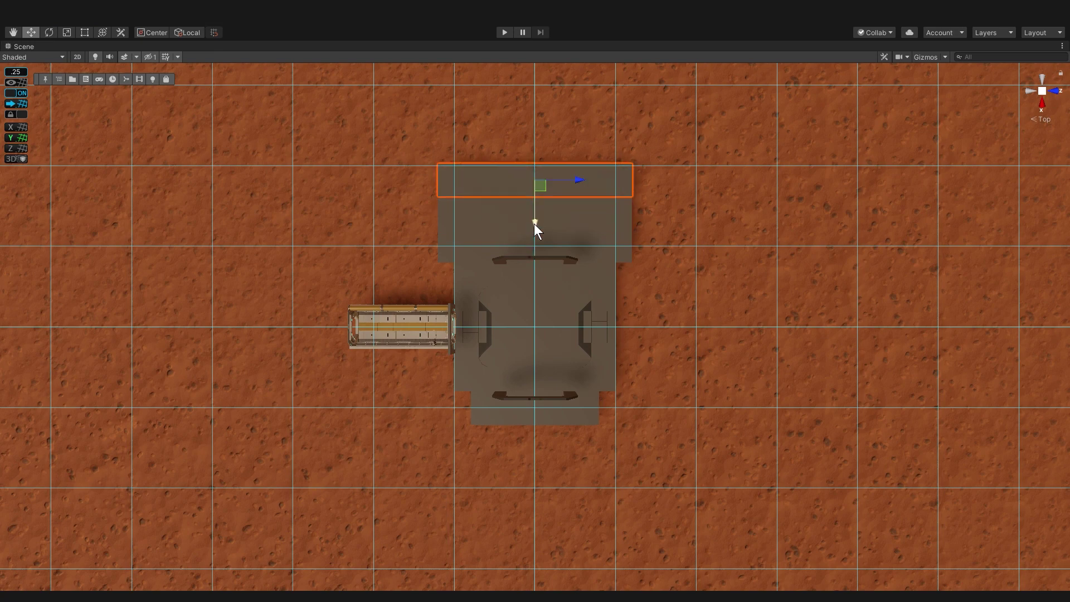
pyautogui.press('e')
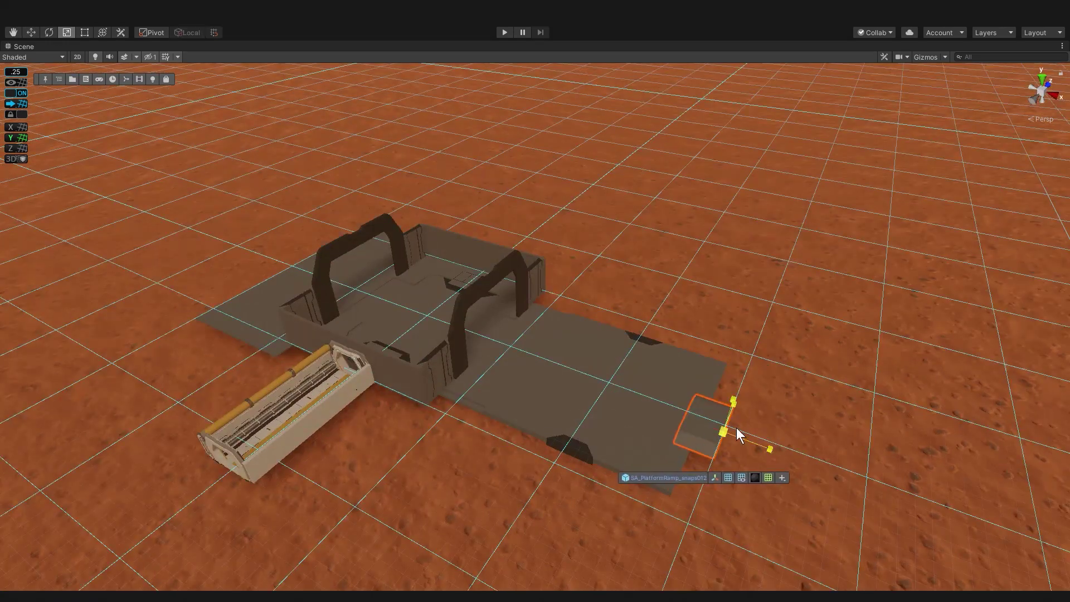
pyautogui.click(737, 427)
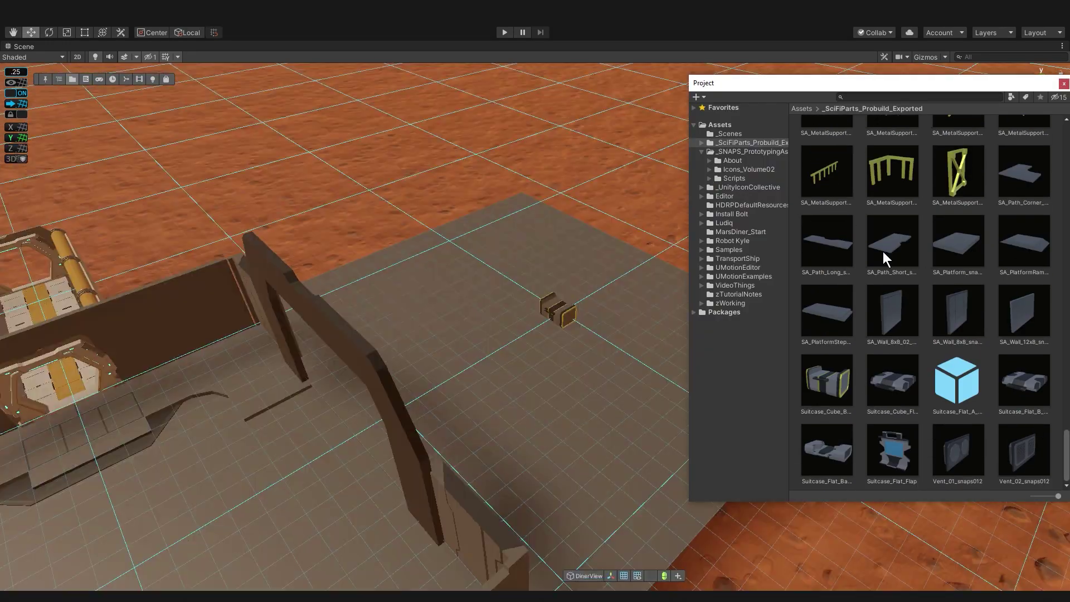
# Step: Place divot walls, a framed window wall, Control_Panel_01, Vent_01, Pipe_Straight_100_A and Detail_07 from _SciFiParts_Probuild_Exported on the new floor
pyautogui.scroll(8, 881, 252)
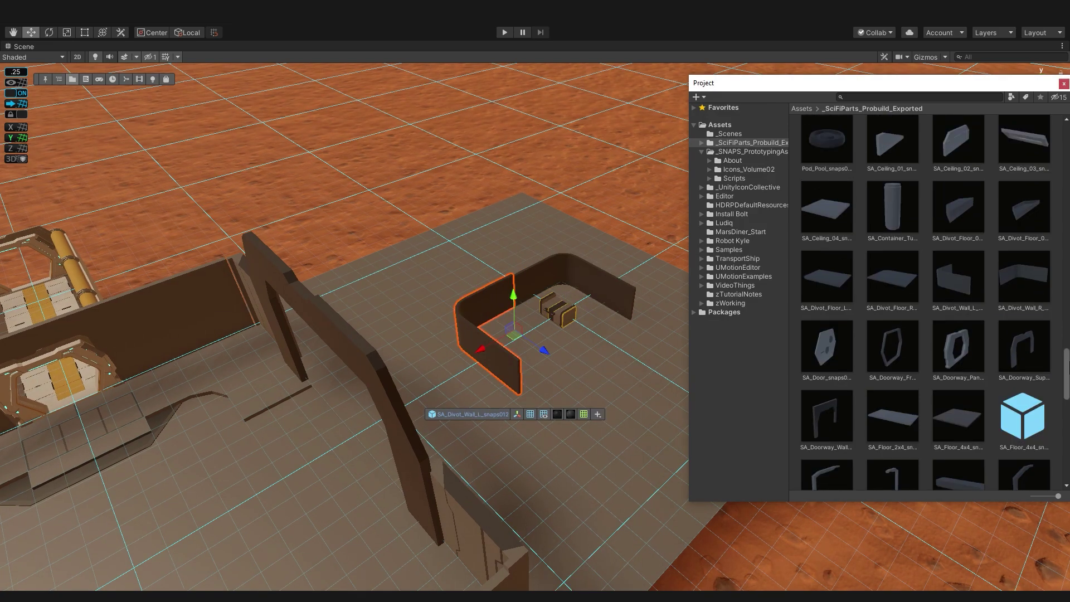
pyautogui.scroll(10, 925, 301)
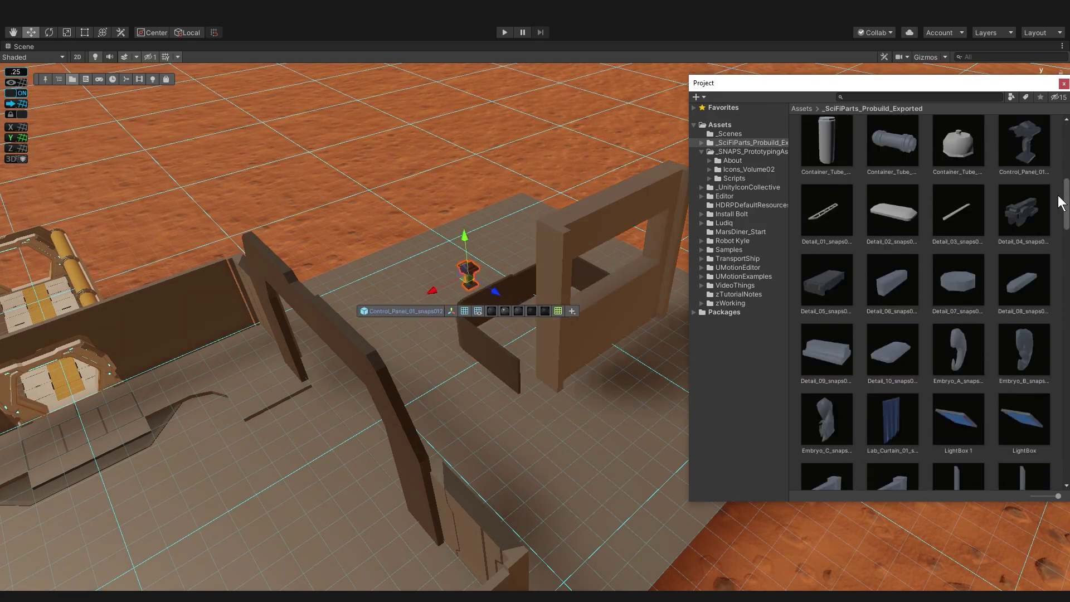
pyautogui.scroll(-10, 1043, 295)
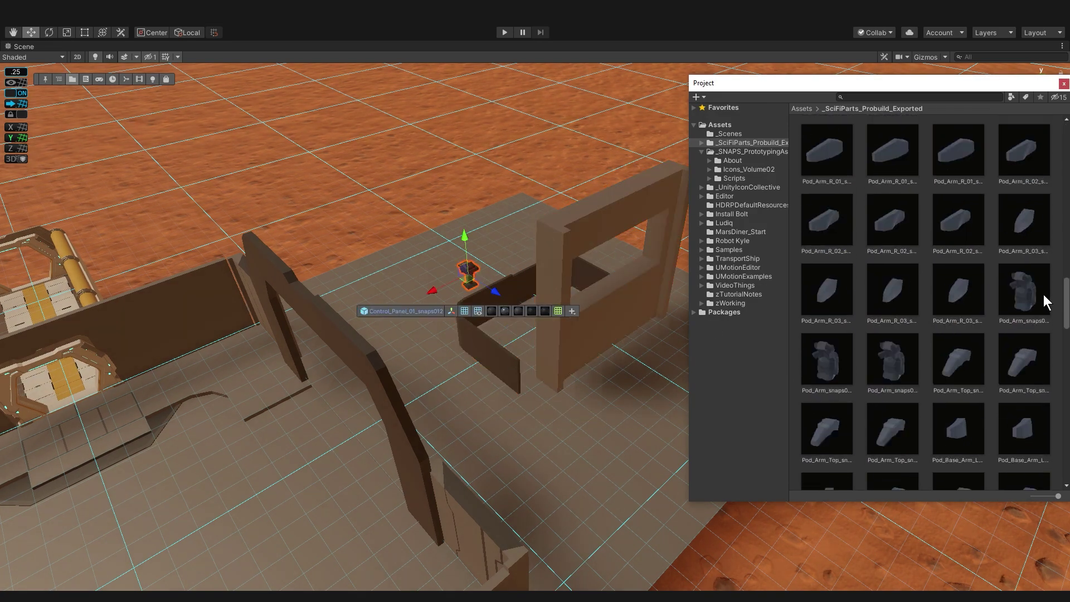
pyautogui.scroll(-3, 990, 362)
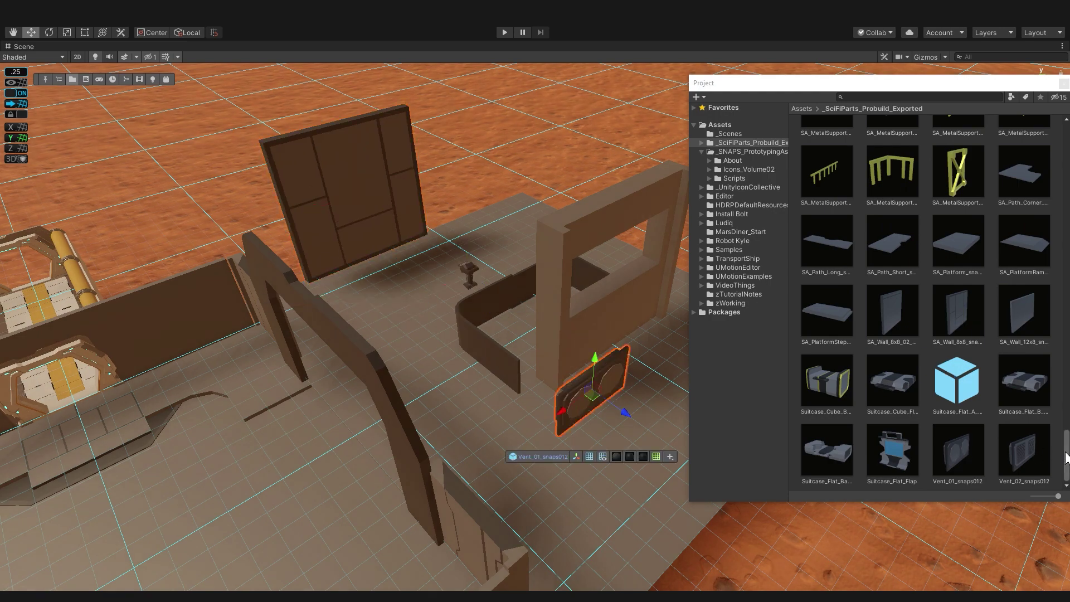
pyautogui.scroll(10, 1064, 357)
pyautogui.scroll(5, 1064, 356)
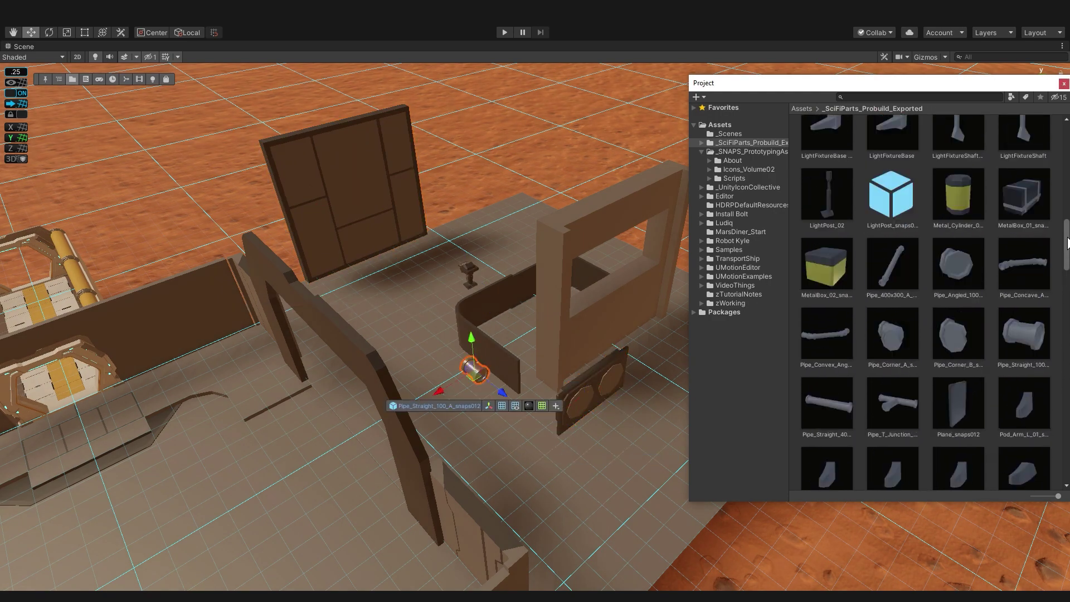
pyautogui.scroll(4, 925, 301)
pyautogui.scroll(10, 925, 301)
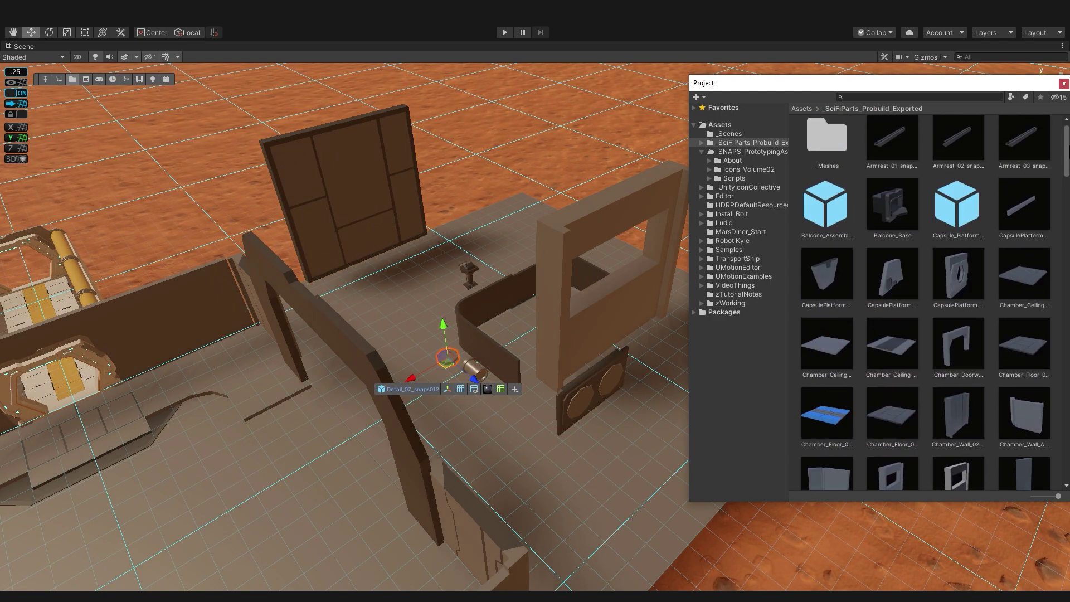
# Step: Search the project assets for "doorway" and place SA_Doorway_Wall_snaps012 at the far side of the new floor
pyautogui.click(763, 214)
pyautogui.doubleClick(1025, 162)
pyautogui.click(824, 286)
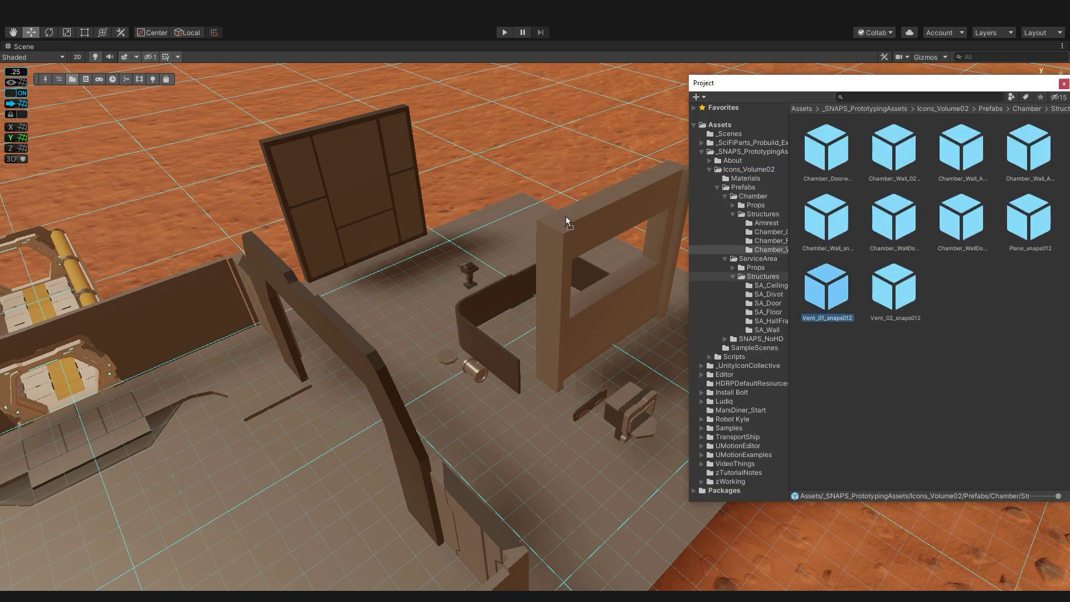
pyautogui.click(914, 97)
pyautogui.write('doorway')
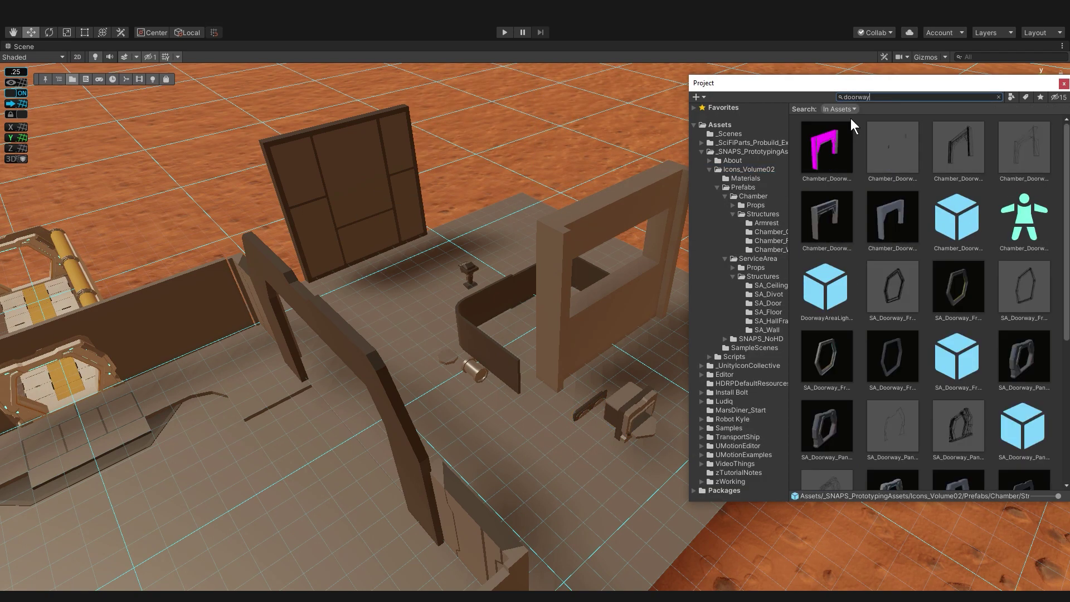
pyautogui.scroll(-5, 1057, 274)
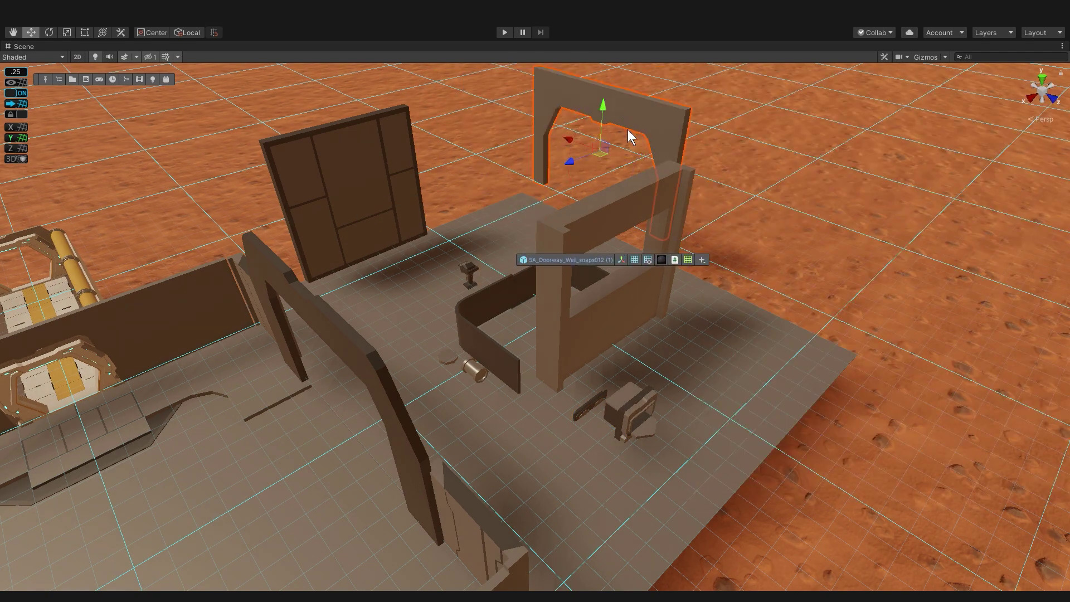
# Step: Turn the new doorway wall on its side, adjust its scale and position, and open it for face editing in ProBuilder
pyautogui.press('f')
pyautogui.press('r')
pyautogui.moveTo(486, 303); pyautogui.dragTo(499, 302)
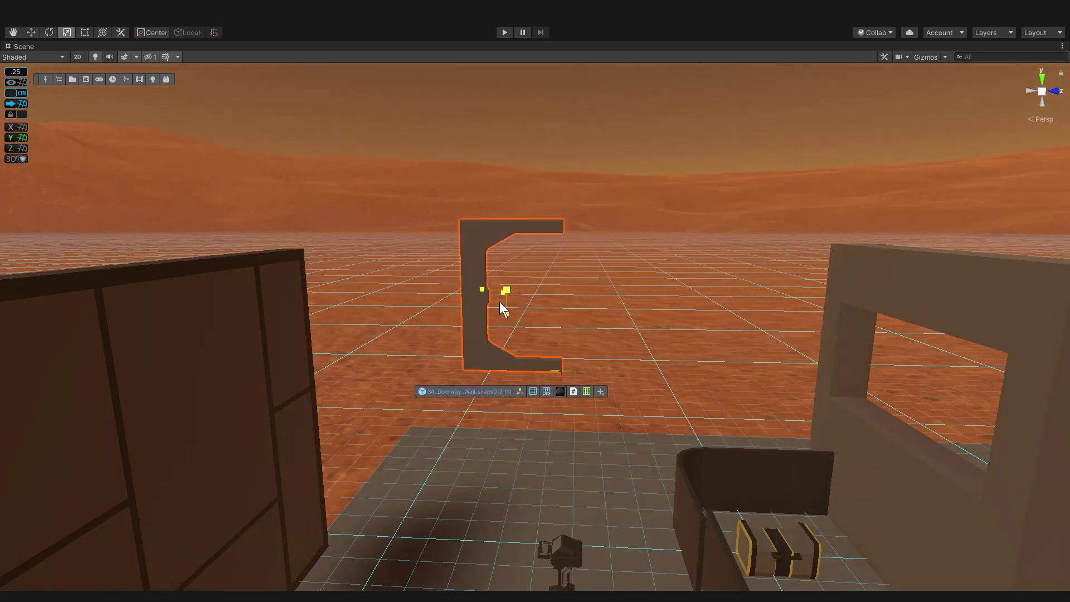
pyautogui.press('w')
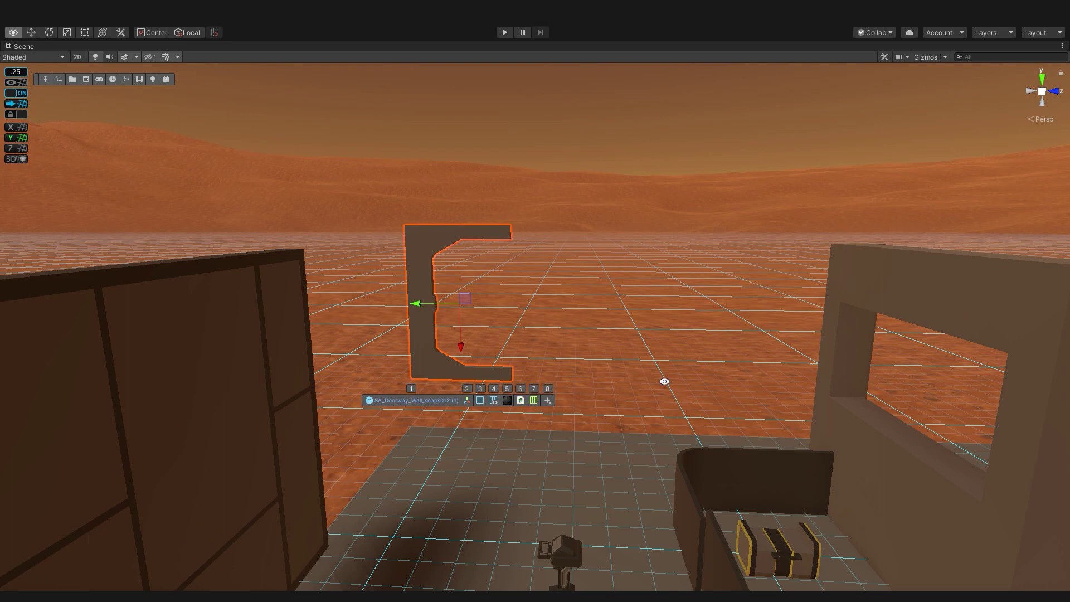
pyautogui.click(520, 401)
pyautogui.click(614, 424)
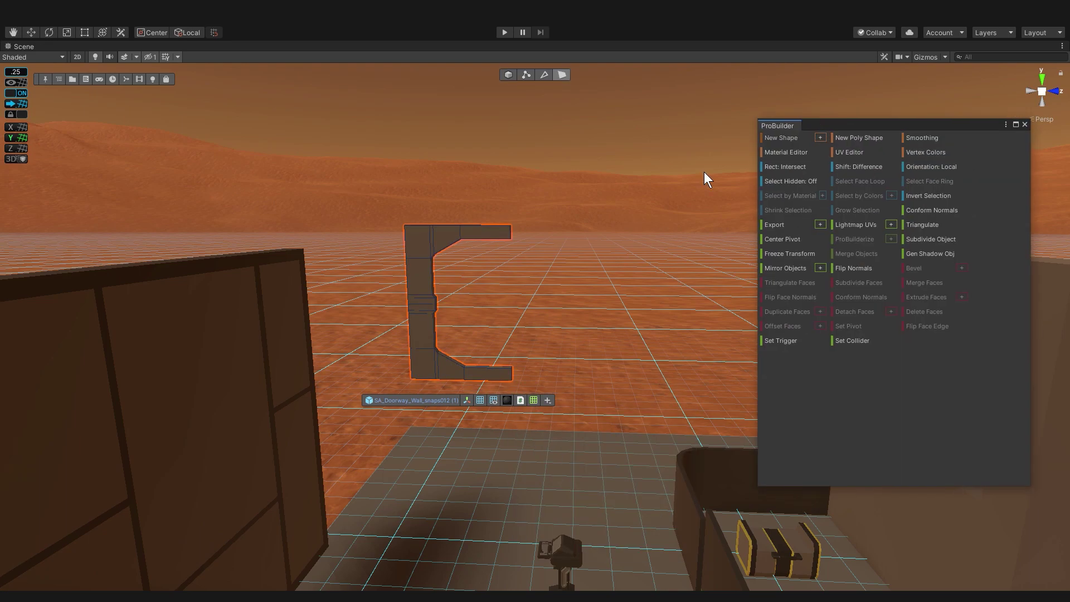
# Step: Select the end faces of both doorway wall legs, pull them outward to lengthen the legs, and close ProBuilder
pyautogui.scroll(3, 704, 177)
pyautogui.keyDown('alt'); pyautogui.moveTo(568, 190); pyautogui.dragTo(435, 162); pyautogui.keyUp('alt')
pyautogui.click(435, 162)
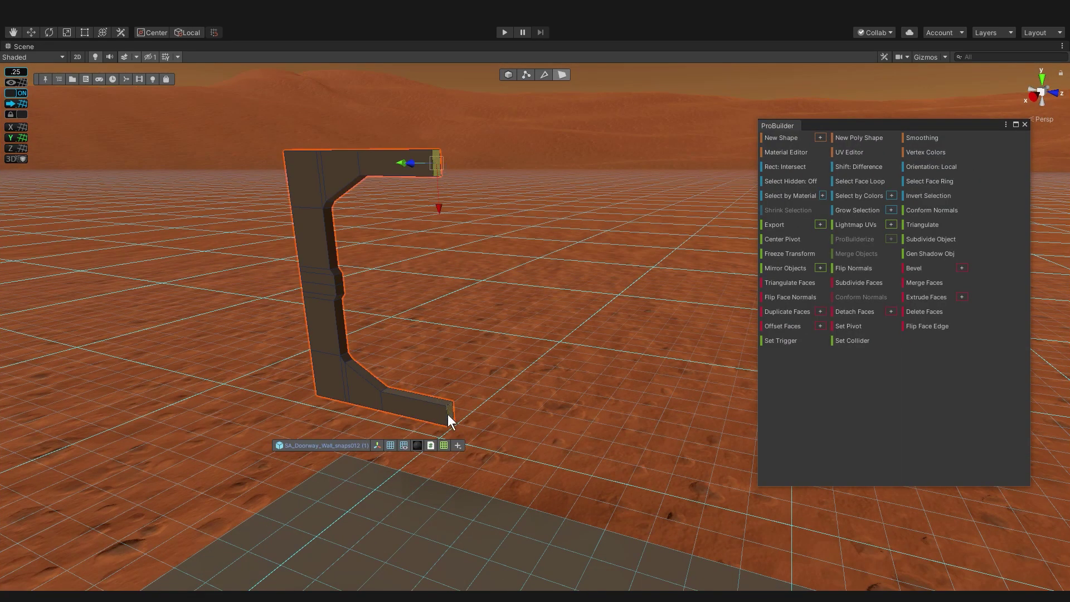
pyautogui.keyDown('shift'); pyautogui.click(447, 413); pyautogui.keyUp('shift')
pyautogui.moveTo(415, 293); pyautogui.dragTo(449, 222)
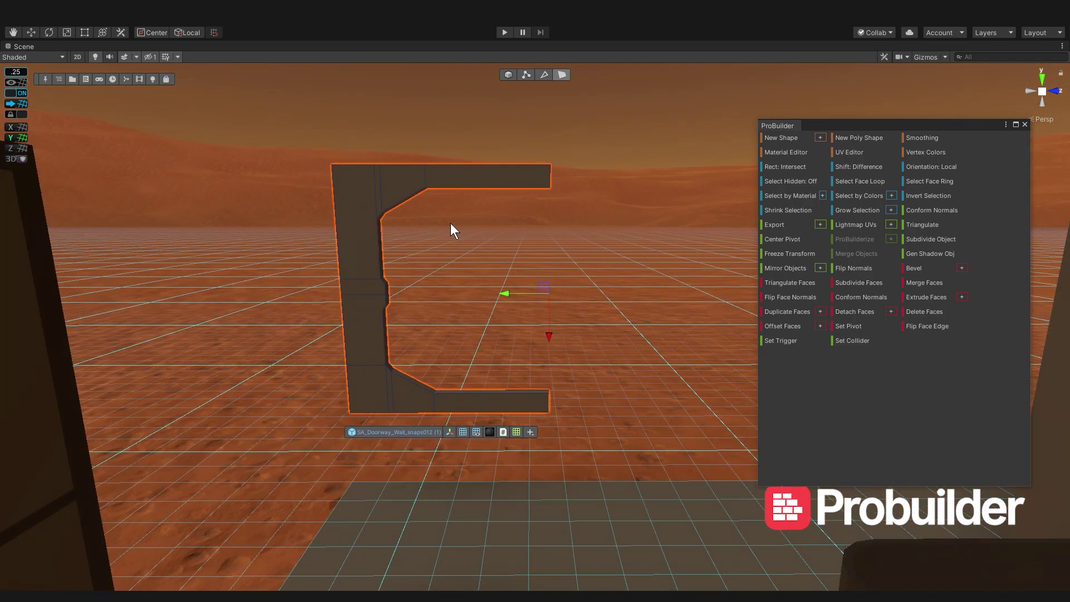
pyautogui.click(1024, 125)
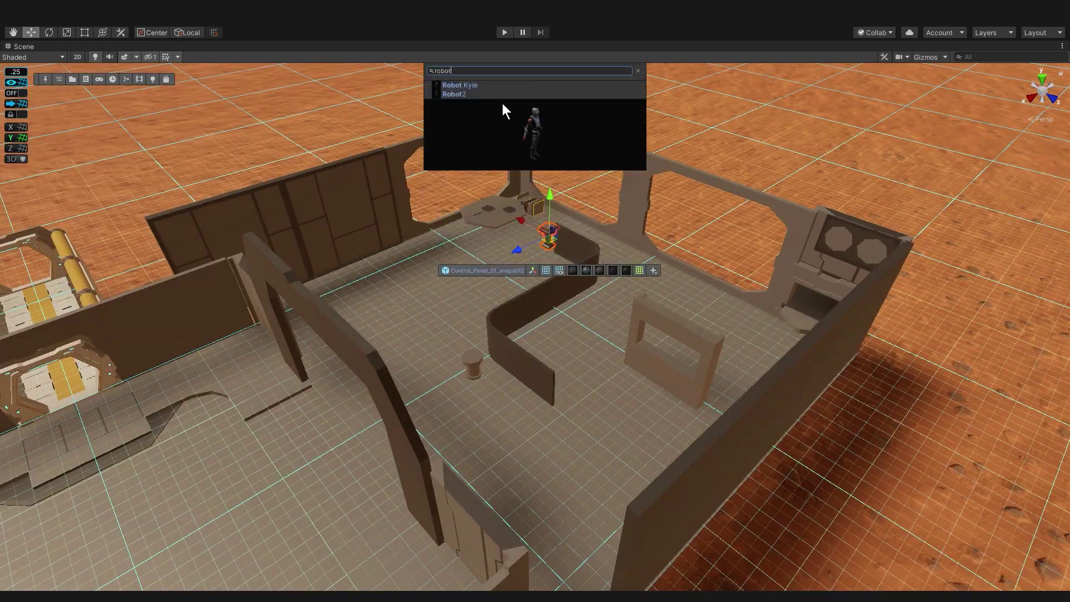
# Step: Move the serving-hatch wall toward the end of the curved counter and scale the booth table in the window corner
pyautogui.click(669, 359)
pyautogui.moveTo(669, 360); pyautogui.dragTo(674, 331)
pyautogui.click(494, 217)
pyautogui.press('r')
pyautogui.moveTo(485, 223)
pyautogui.mouseDown()
pyautogui.moveTo(518, 216)
pyautogui.moveTo(481, 219)
pyautogui.mouseUp()
# Step: Move the single stool up to the outer side of the curved counter
pyautogui.press('w')
pyautogui.click(473, 371)
pyautogui.moveTo(477, 375); pyautogui.dragTo(553, 353)
# Step: Position Suitcase_Cube_Base (1) as the booth's seat back and shift the SA_Door table slightly away from the seat
pyautogui.click(513, 215)
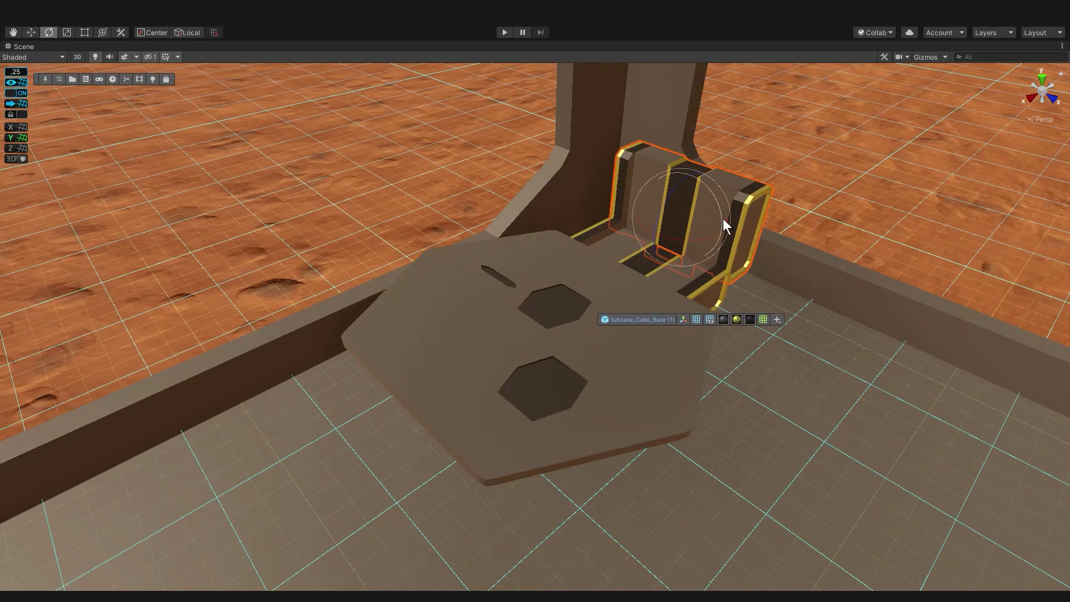
pyautogui.press('w')
pyautogui.moveTo(659, 227); pyautogui.dragTo(663, 232)
pyautogui.click(535, 340)
pyautogui.moveTo(500, 302); pyautogui.dragTo(505, 306)
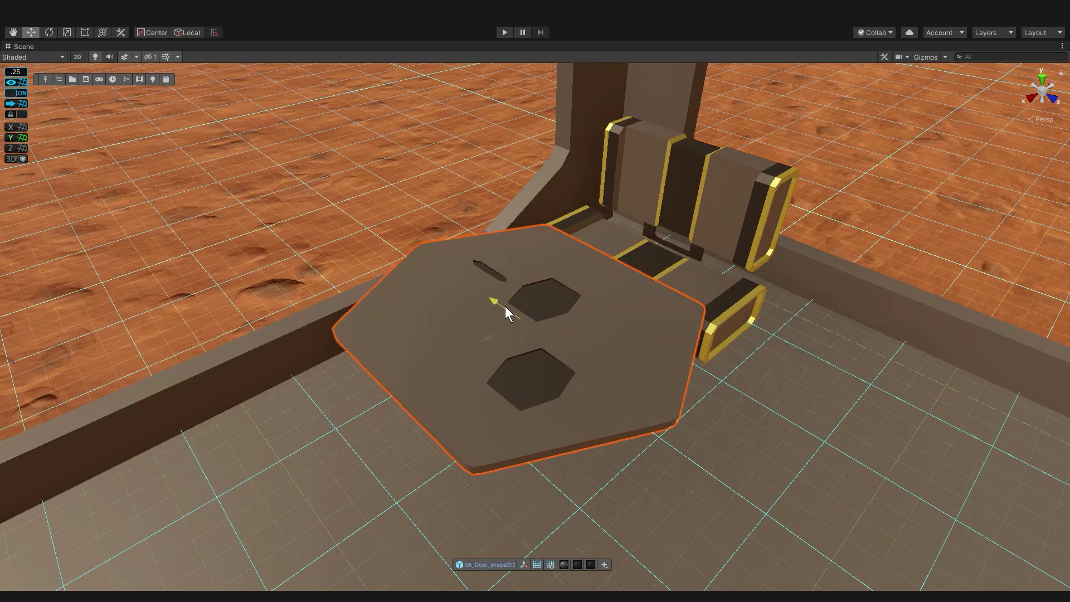
# Step: Scale the upright suitcase that forms the booth's seat back
pyautogui.click(685, 206)
pyautogui.press('r')
pyautogui.moveTo(716, 211); pyautogui.dragTo(724, 213)
pyautogui.keyDown('alt'); pyautogui.moveTo(835, 312); pyautogui.dragTo(907, 165); pyautogui.keyUp('alt')
# Step: Search the scene for "diner" and switch the Scene view to the DinerView object
pyautogui.hotkey('ctrl', 'f')
pyautogui.write('diner')
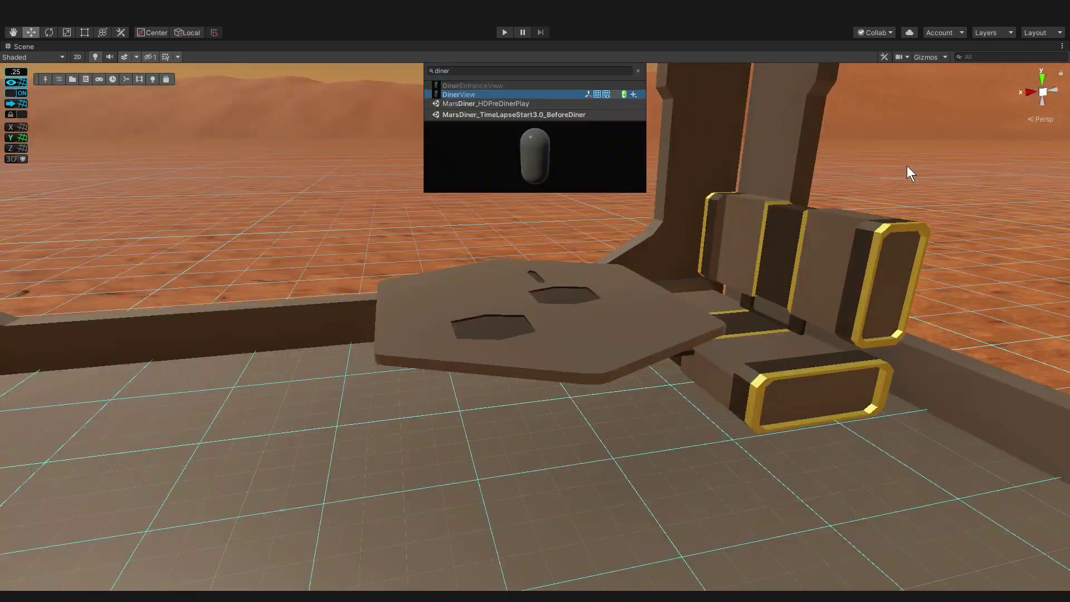
pyautogui.press('Return')
pyautogui.hotkey('ctrl', 'f')
pyautogui.write('dinerv')
pyautogui.press('Return')
# Step: Duplicate the booth set and place the copies along the side wall and near the opposite wall
pyautogui.hotkey('ctrl', 'd')
pyautogui.moveTo(490, 207); pyautogui.dragTo(624, 348)
pyautogui.hotkey('ctrl', 'd')
pyautogui.hotkey('ctrl', 'd')
pyautogui.click(496, 312)
# Step: Return to the DinerView viewpoint and extend the counter with a duplicated divot wall section, lined with four stools
pyautogui.hotkey('ctrl', 'f')
pyautogui.write('dinerv')
pyautogui.press('Return')
pyautogui.click(559, 293)
pyautogui.hotkey('ctrl', 'd')
# Step: Add two blue curtain panels beside the serving-hatch wall at the end of the counter
pyautogui.click(713, 323)
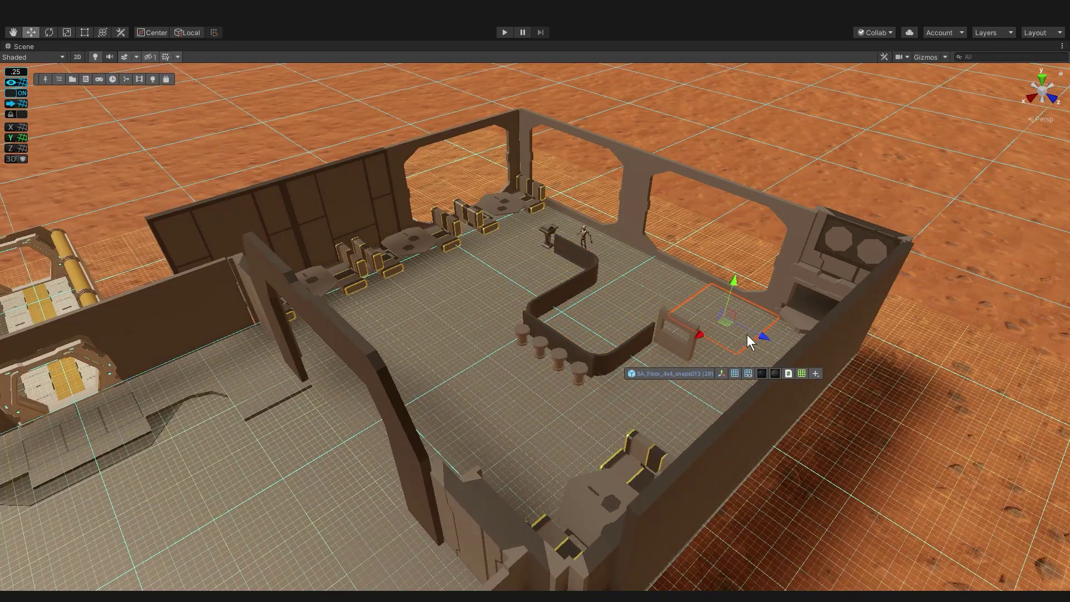
pyautogui.press('e')
pyautogui.moveTo(749, 339); pyautogui.dragTo(686, 362)
pyautogui.press('r')
pyautogui.press('w')
pyautogui.hotkey('ctrl', 'd')
pyautogui.click(559, 317)
pyautogui.click(677, 337)
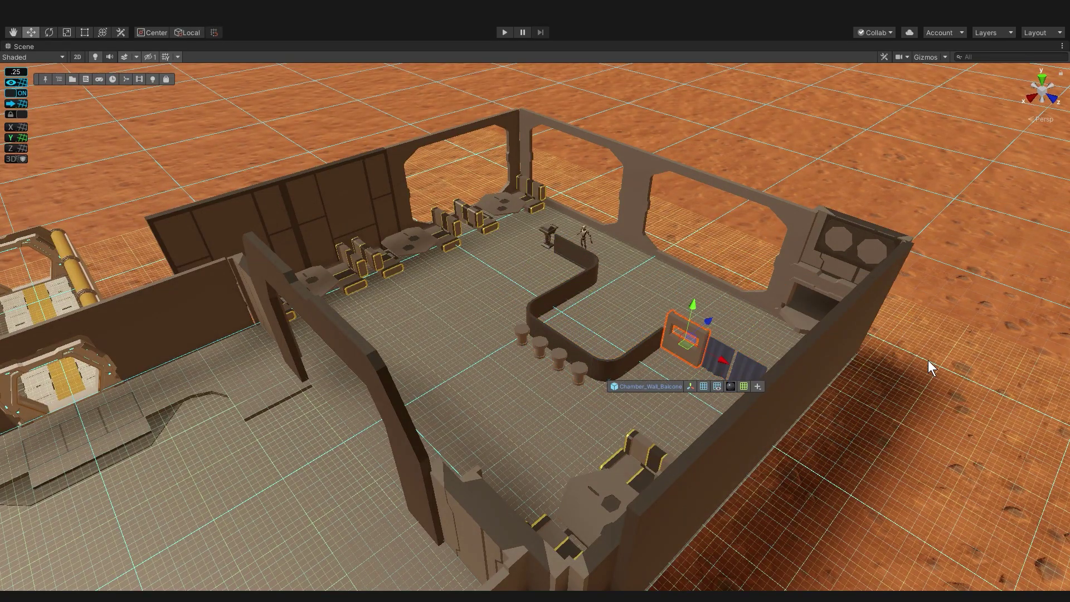
# Step: Select the four stools along the counter and copy the row to the counter's adjacent side
pyautogui.click(522, 335)
pyautogui.keyDown('shift'); pyautogui.click(540, 347); pyautogui.keyUp('shift')
pyautogui.keyDown('shift'); pyautogui.click(559, 359); pyautogui.keyUp('shift')
pyautogui.keyDown('shift'); pyautogui.click(580, 370); pyautogui.keyUp('shift')
pyautogui.scroll(1, 581, 378)
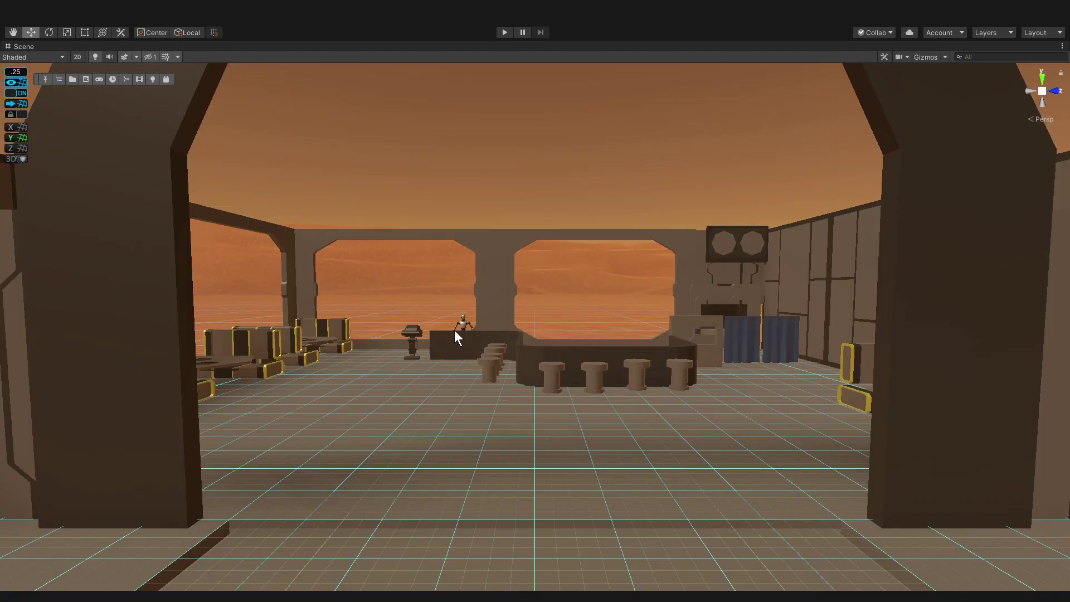
# Step: Scale the two curtain panels taller and move them behind the counter's end, between the counter and the serving-hatch wall
pyautogui.click(742, 340)
pyautogui.keyDown('shift'); pyautogui.click(780, 340); pyautogui.keyUp('shift')
pyautogui.press('r')
pyautogui.moveTo(788, 260); pyautogui.dragTo(788, 226)
pyautogui.press('w')
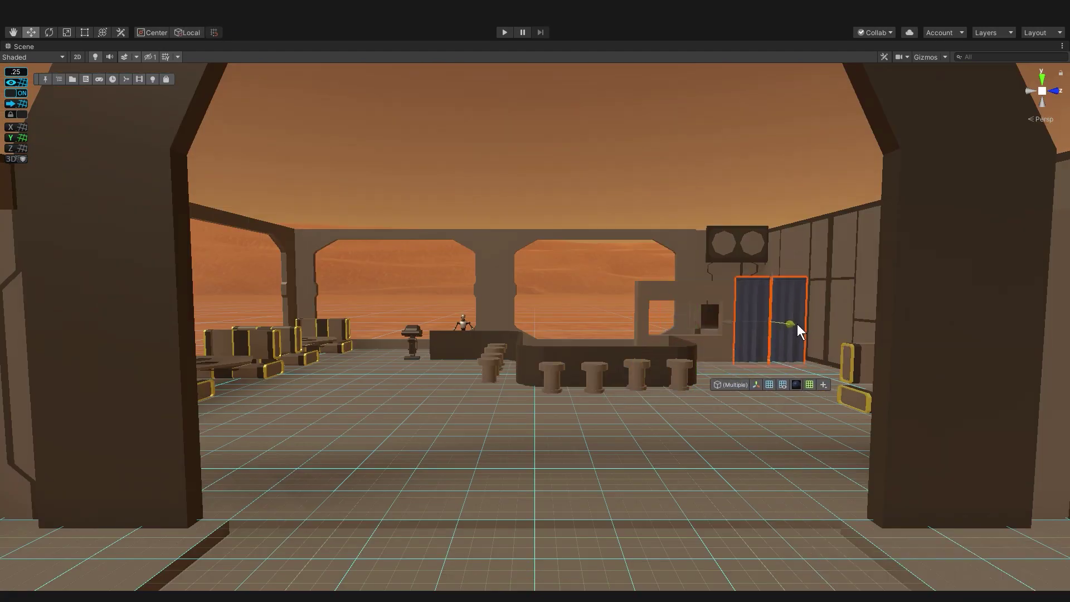
pyautogui.click(790, 323)
pyautogui.keyDown('shift'); pyautogui.click(753, 306); pyautogui.keyUp('shift')
pyautogui.moveTo(728, 322); pyautogui.dragTo(638, 321)
# Step: Scale down the rear window wall section nearest the booths and reposition it in the rear wall
pyautogui.click(346, 233)
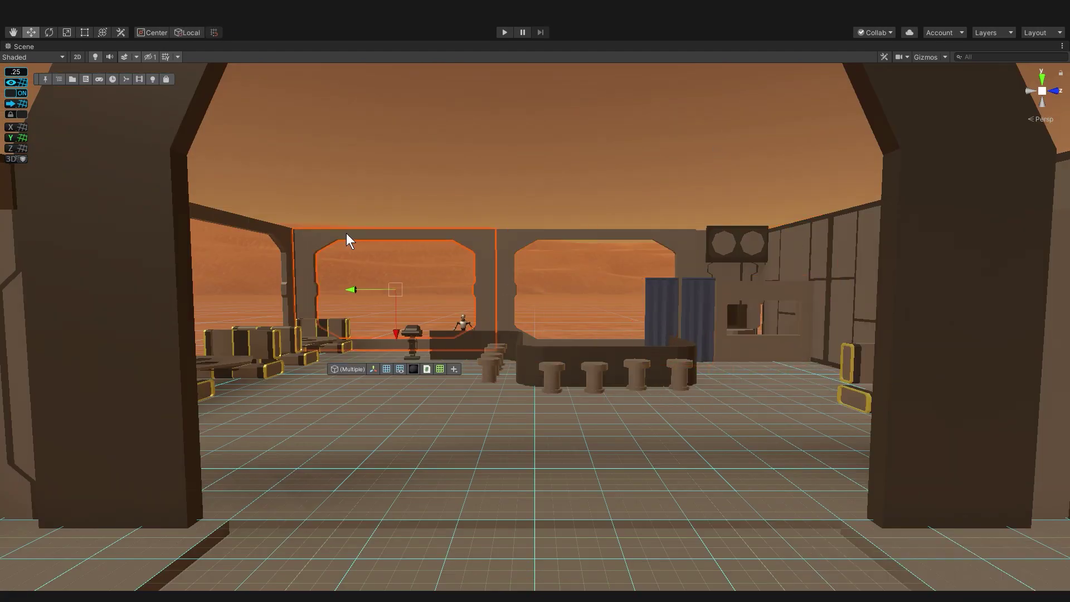
pyautogui.press('z')
pyautogui.press('r')
pyautogui.moveTo(395, 348); pyautogui.dragTo(368, 348)
pyautogui.press('w')
pyautogui.moveTo(379, 292); pyautogui.dragTo(379, 261)
pyautogui.moveTo(333, 320); pyautogui.dragTo(396, 320)
# Step: Duplicate the reduced window section next to itself and delete the remaining full-size rear window section
pyautogui.hotkey('ctrl', 'd')
pyautogui.click(505, 290)
pyautogui.press('Delete')
pyautogui.click(308, 245)
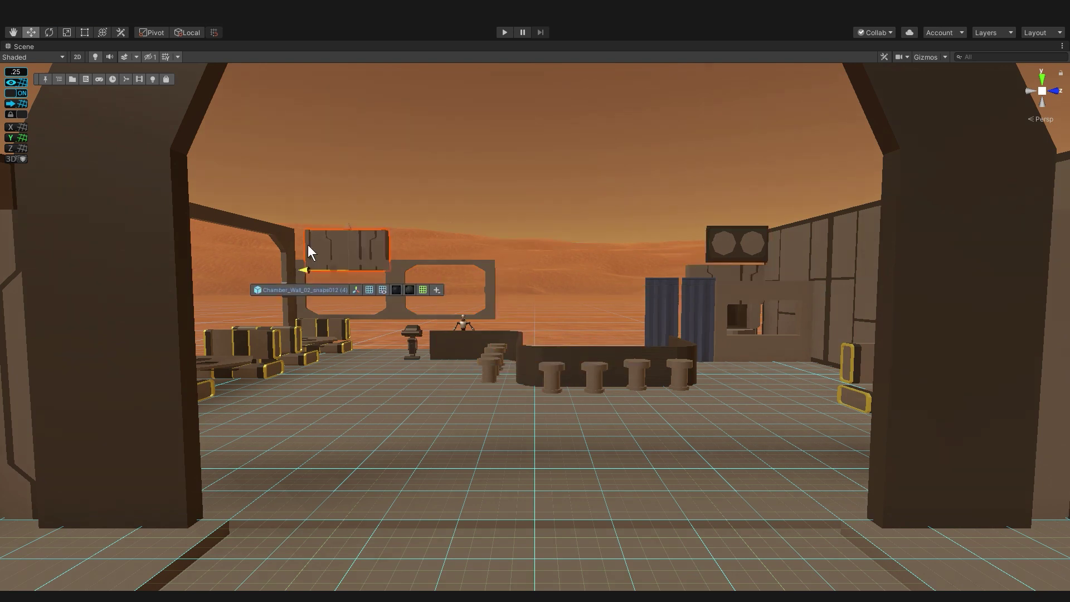
# Step: Duplicate the chamber wall panels and window sections along the rear wall, with the solid panels filling the space below the windows
pyautogui.click(734, 240)
pyautogui.hotkey('ctrl', 'd')
pyautogui.moveTo(450, 358); pyautogui.dragTo(536, 359)
pyautogui.click(592, 232)
pyautogui.click(262, 250)
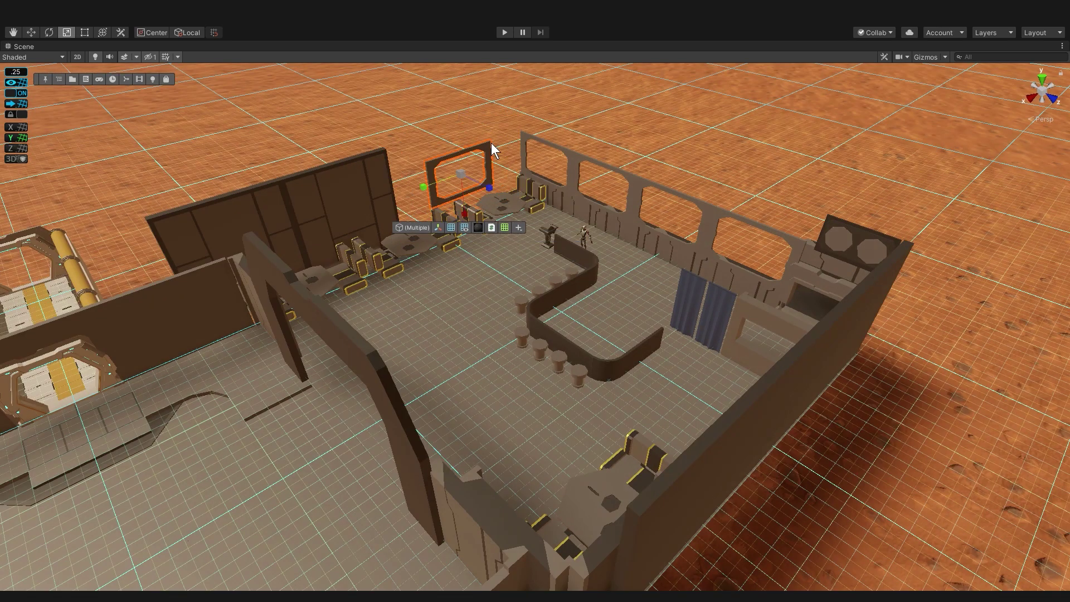
# Step: Scale and place two window sections in the side wall beside the booths, and lower the adjoining solid wall panels to match
pyautogui.moveTo(490, 156); pyautogui.dragTo(503, 146)
pyautogui.click(461, 172)
pyautogui.click(256, 223)
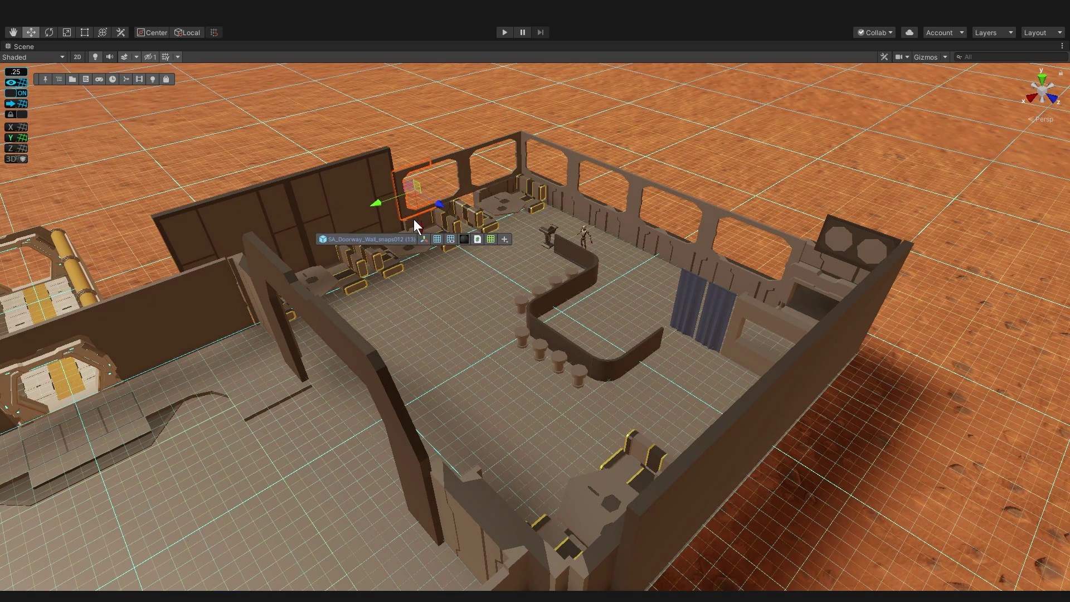
pyautogui.moveTo(417, 224); pyautogui.dragTo(404, 266)
pyautogui.click(301, 220)
pyautogui.moveTo(286, 191); pyautogui.dragTo(290, 217)
# Step: Move the panel with two round vents from above the serving hatch to the rear wall below the windows, behind the counter
pyautogui.click(858, 250)
pyautogui.moveTo(530, 203); pyautogui.dragTo(615, 240)
pyautogui.click(698, 129)
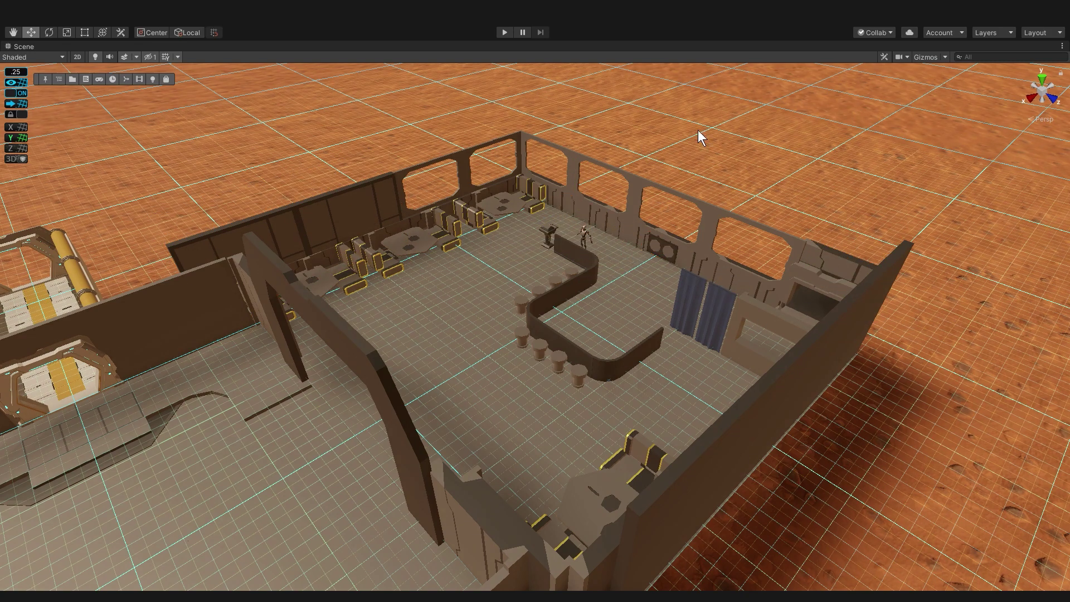
# Step: View the diner from its entrance and move the control panel and the robot together at the counter's far end
pyautogui.hotkey('ctrl', 'f')
pyautogui.click(531, 92)
pyautogui.click(545, 118)
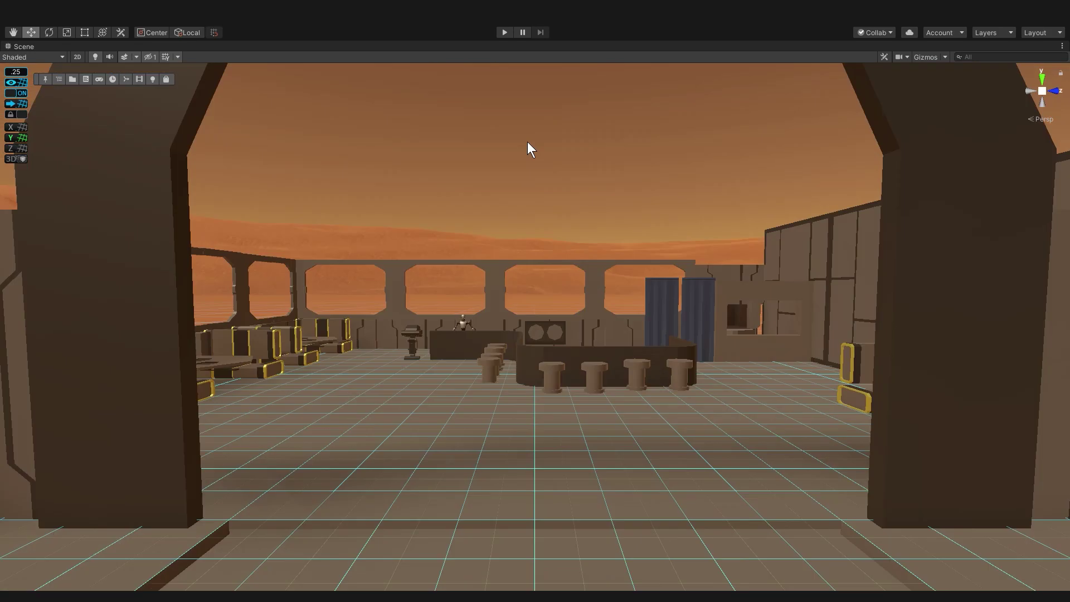
pyautogui.click(418, 341)
pyautogui.moveTo(376, 343); pyautogui.dragTo(407, 335)
pyautogui.click(631, 168)
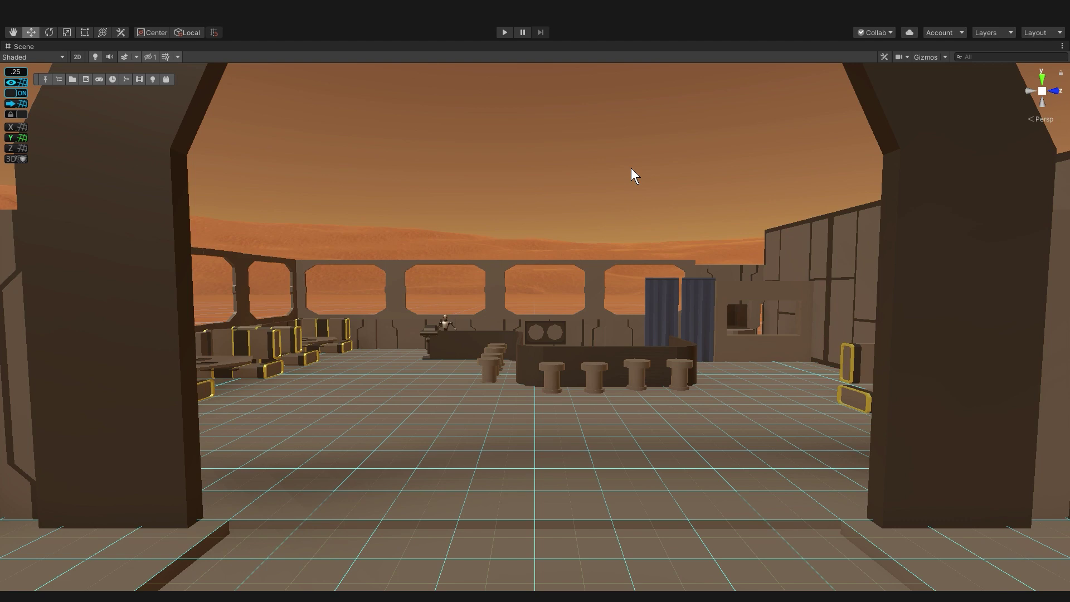
# Step: Switch to another saved scene view and open the Hierarchy window, stretched to nearly the full height of the scene
pyautogui.hotkey('ctrl', 'f')
pyautogui.press('Down')
pyautogui.press('Down')
pyautogui.press('Return')
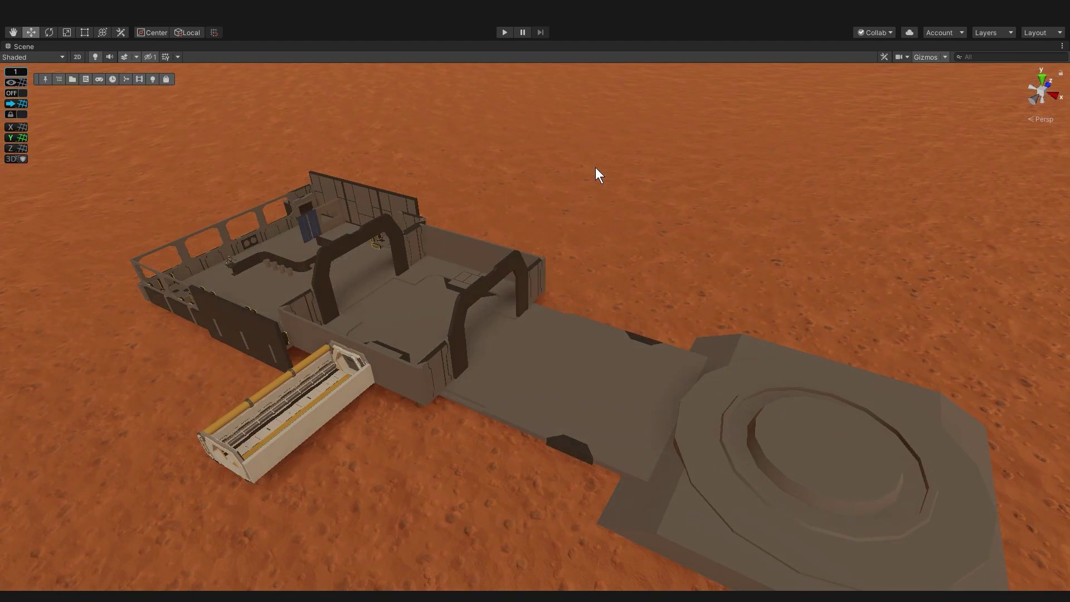
pyautogui.hotkey('alt', '1')
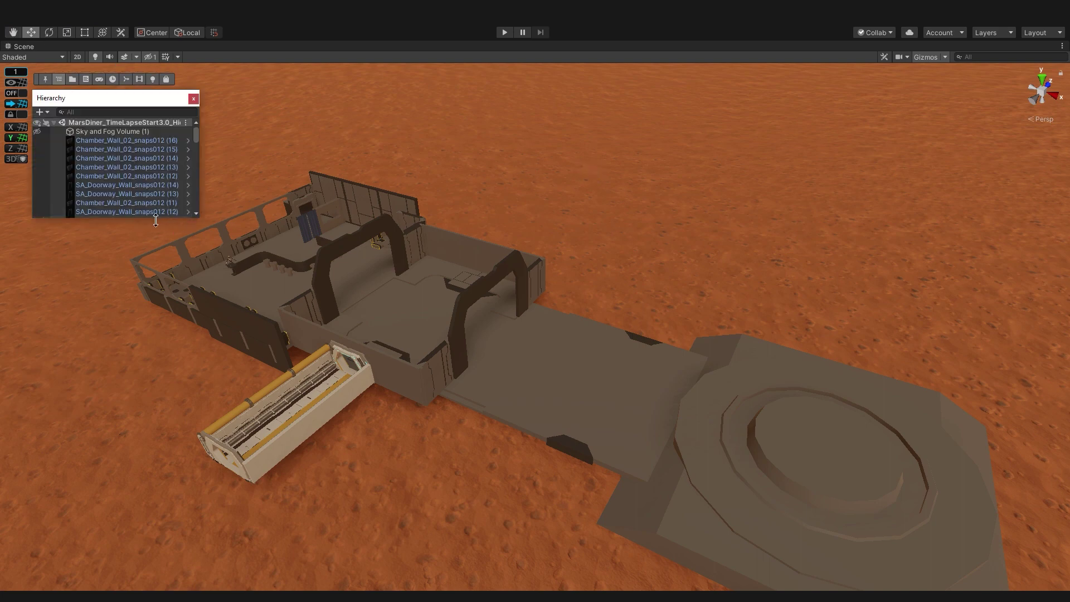
pyautogui.moveTo(156, 221); pyautogui.dragTo(156, 581)
pyautogui.moveTo(190, 218); pyautogui.dragTo(192, 169)
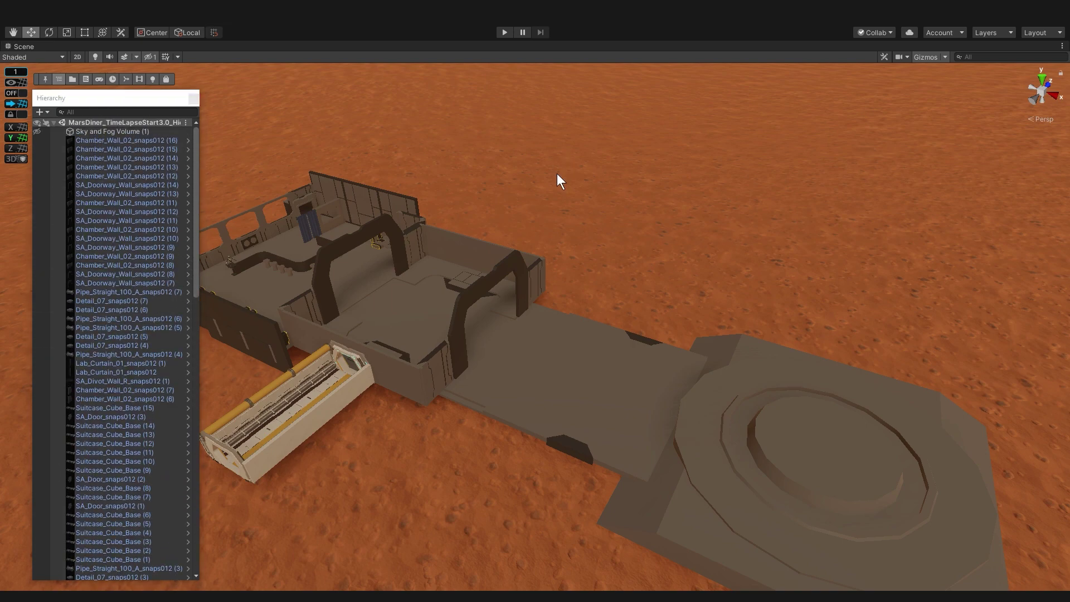
# Step: Search the scene for "view" and jump to FarOverheadView to look straight down on the whole base
pyautogui.hotkey('ctrl', 'f')
pyautogui.write('view')
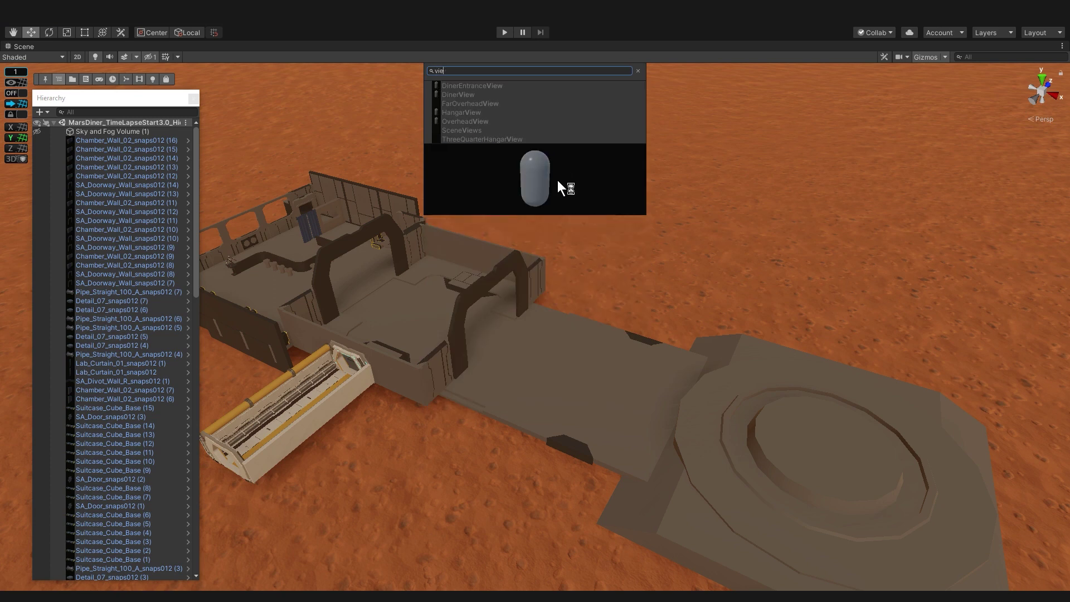
pyautogui.press('Down')
pyautogui.press('Down')
pyautogui.press('Down')
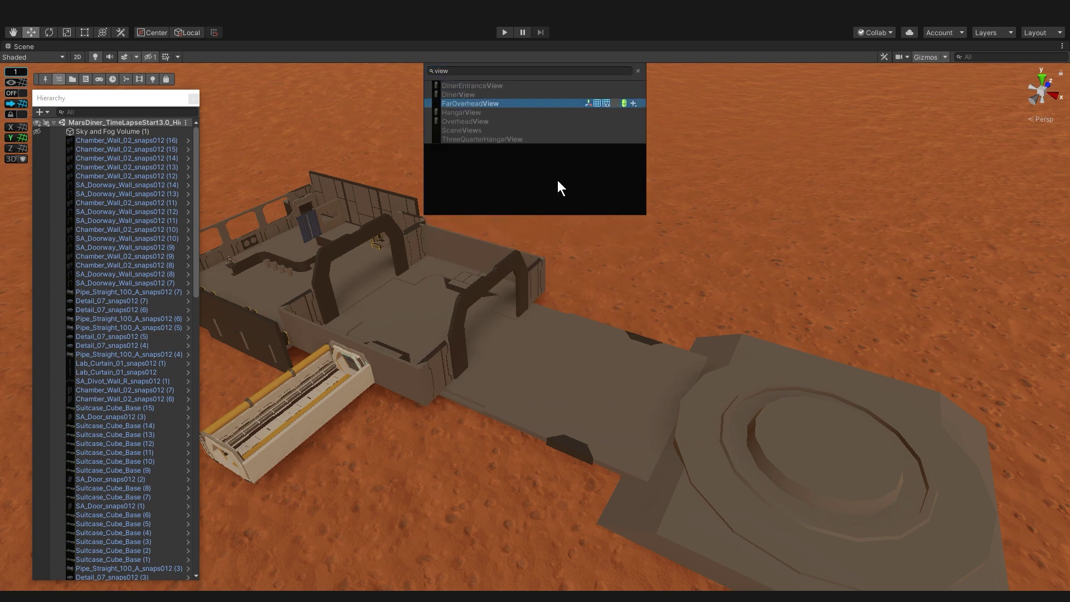
pyautogui.press('Return')
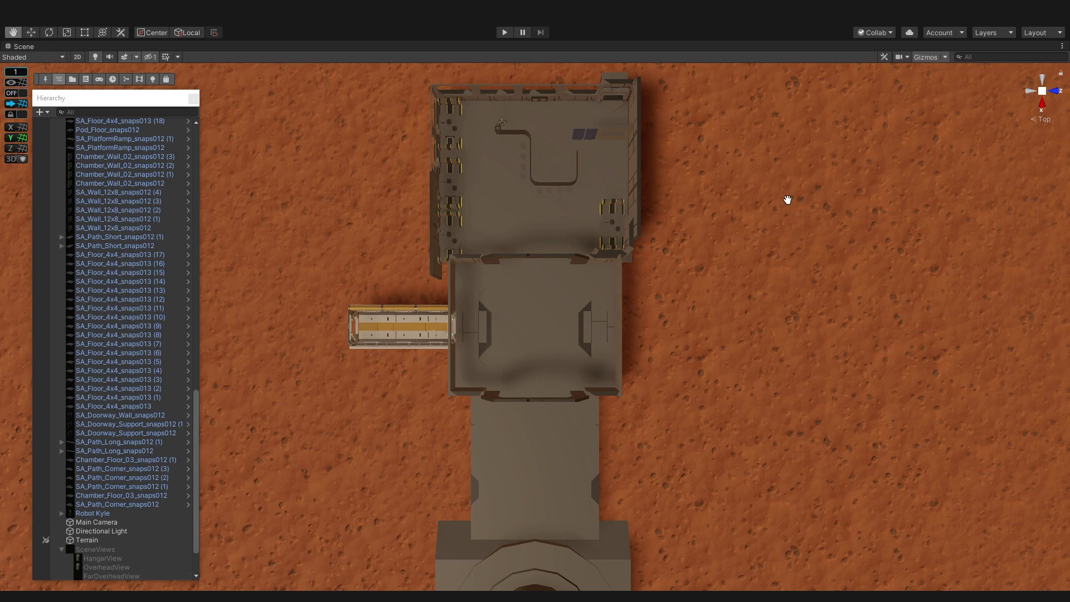
pyautogui.press('w')
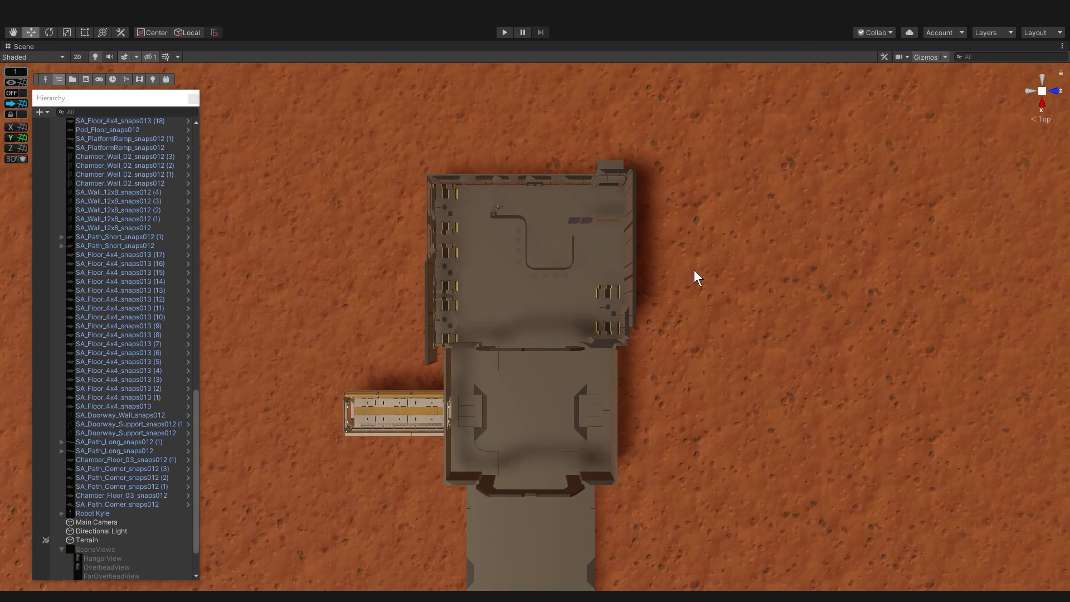
# Step: Select all objects of the diner room from above and group them under the name Diner
pyautogui.moveTo(388, 164); pyautogui.dragTo(736, 369)
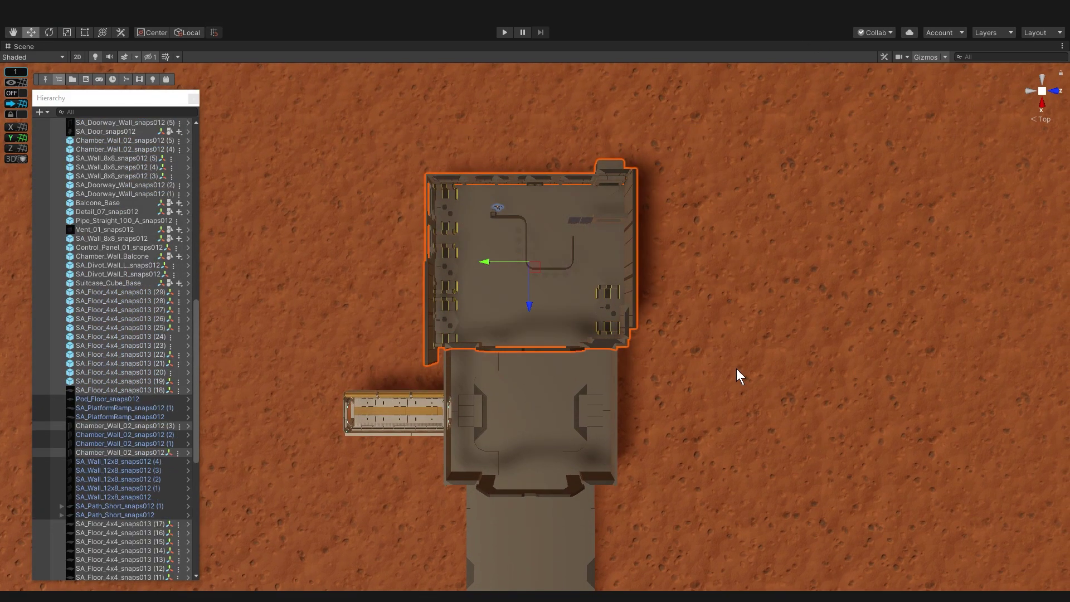
pyautogui.hotkey('ctrl', 'g')
pyautogui.write('Diner')
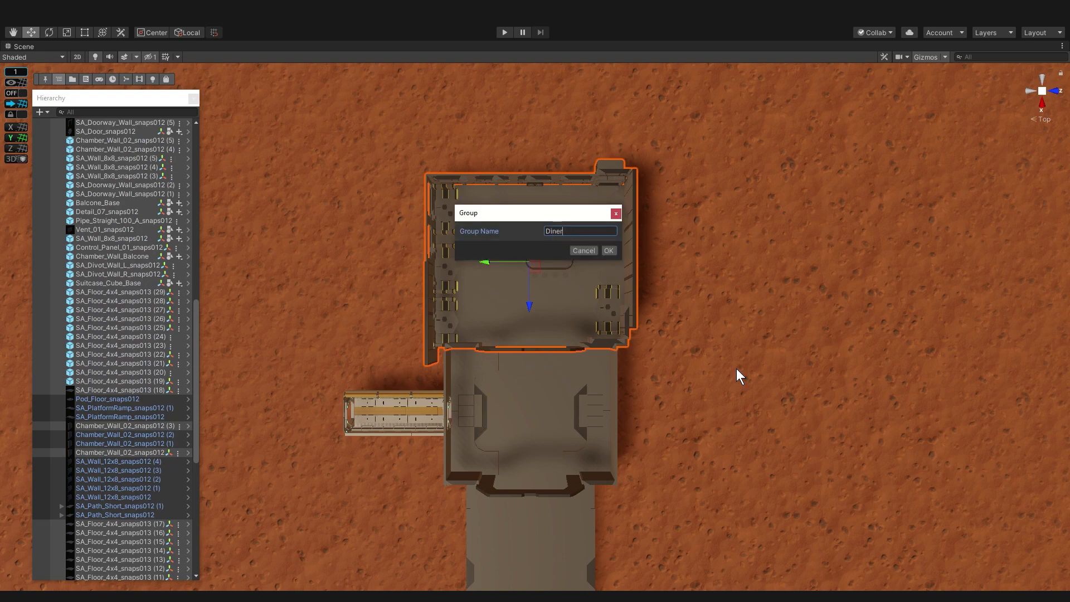
pyautogui.press('Return')
pyautogui.moveTo(660, 162); pyautogui.dragTo(650, 63, button='middle')
pyautogui.click(678, 333)
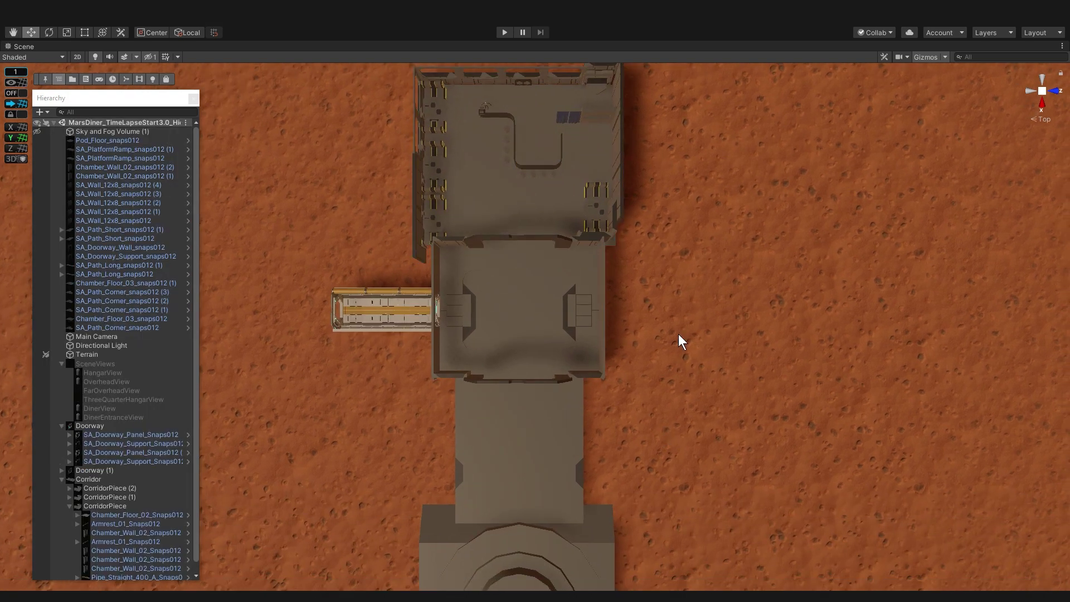
# Step: Search the scene for "corrid" and deactivate the Corridor group
pyautogui.hotkey('ctrl', 'f')
pyautogui.write('corrid')
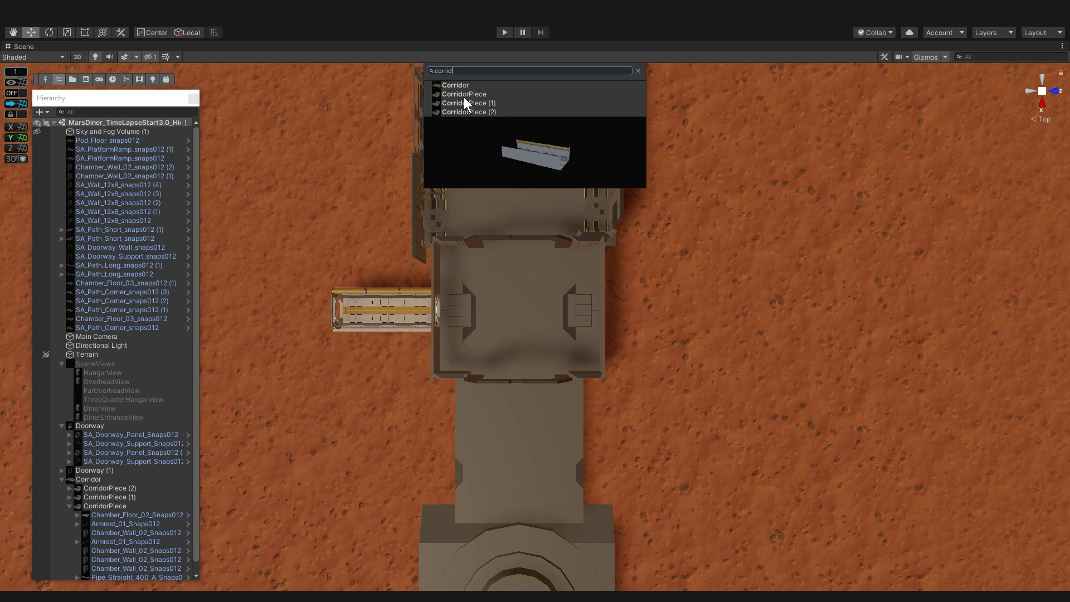
pyautogui.click(435, 83)
pyautogui.click(461, 99)
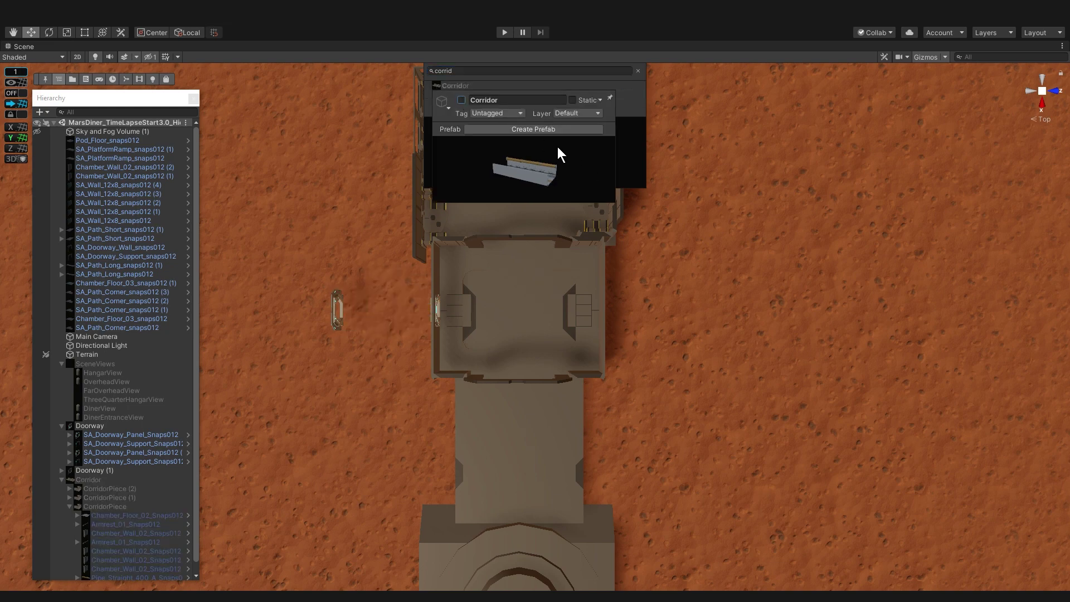
# Step: Search for "door" and deactivate the Doorway and Doorway (1) groups together
pyautogui.click(458, 71)
pyautogui.press('BackSpace')
pyautogui.write('door')
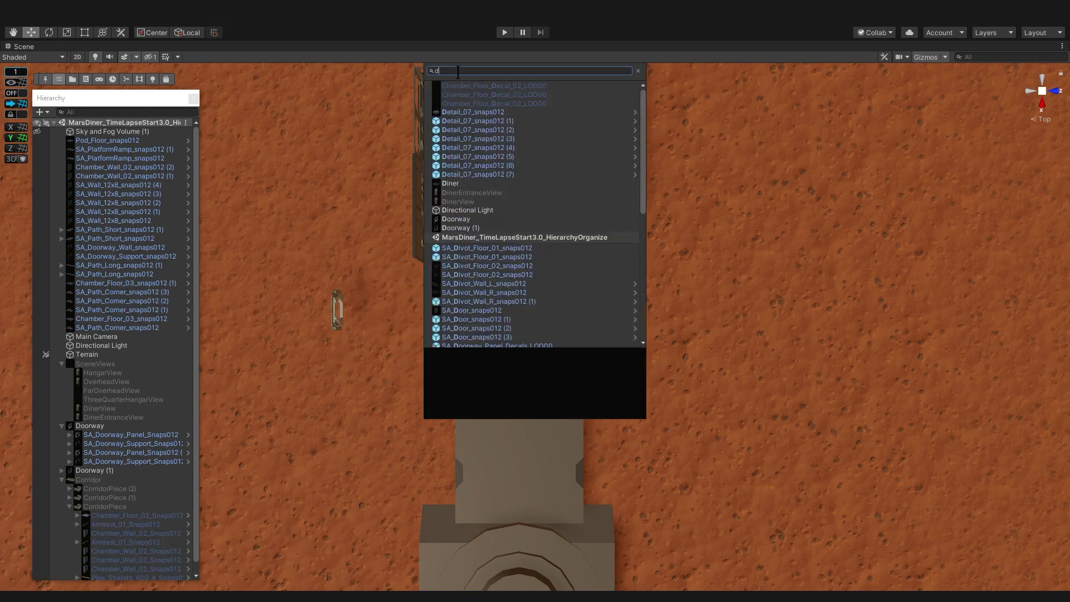
pyautogui.click(456, 84)
pyautogui.keyDown('shift'); pyautogui.click(453, 95); pyautogui.keyUp('shift')
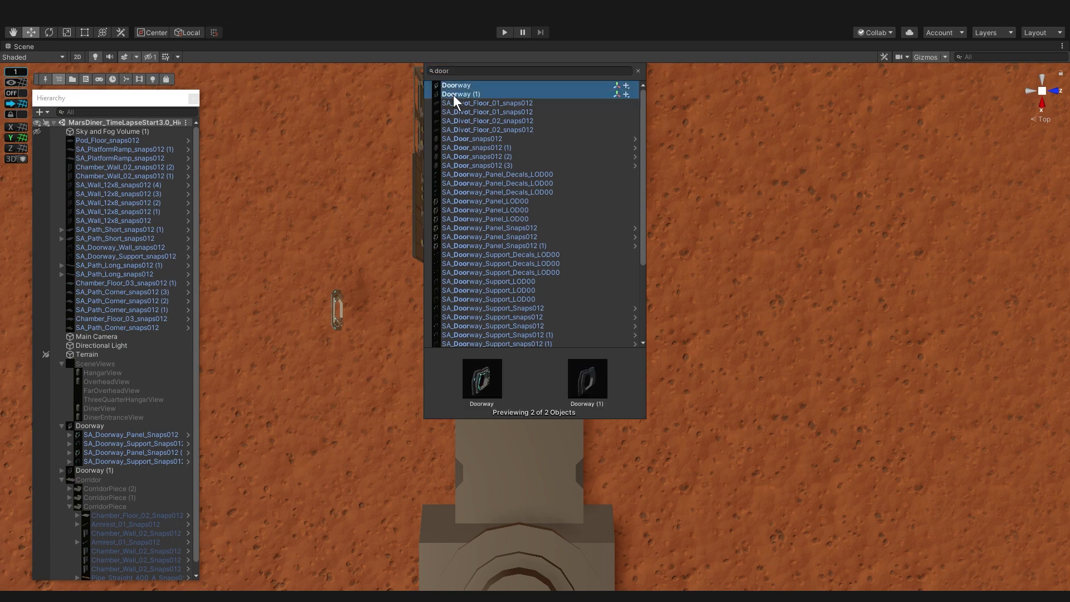
pyautogui.click(435, 94)
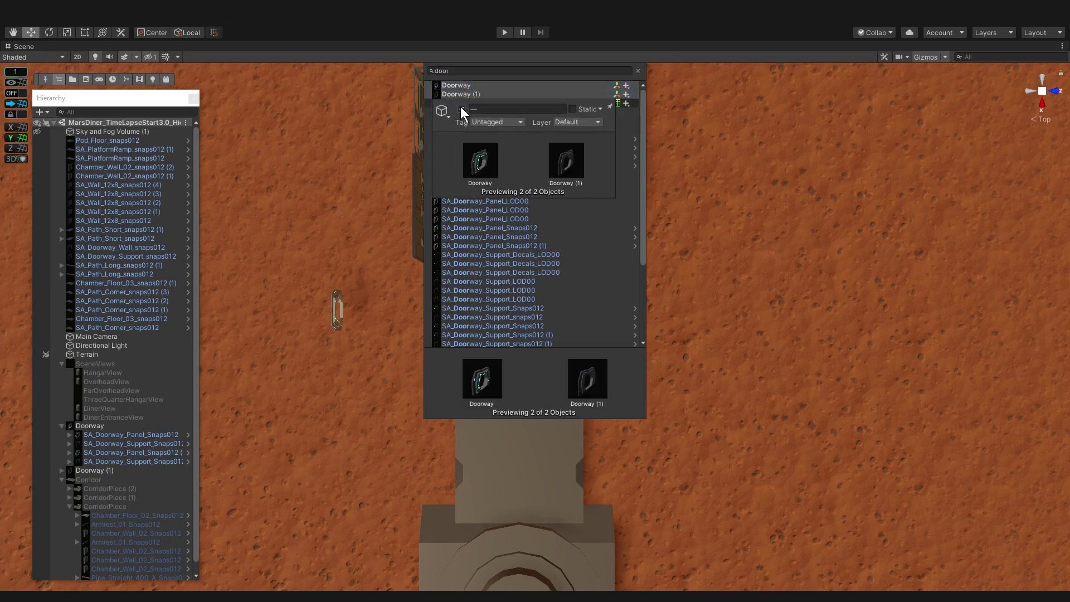
pyautogui.click(462, 108)
pyautogui.click(462, 109)
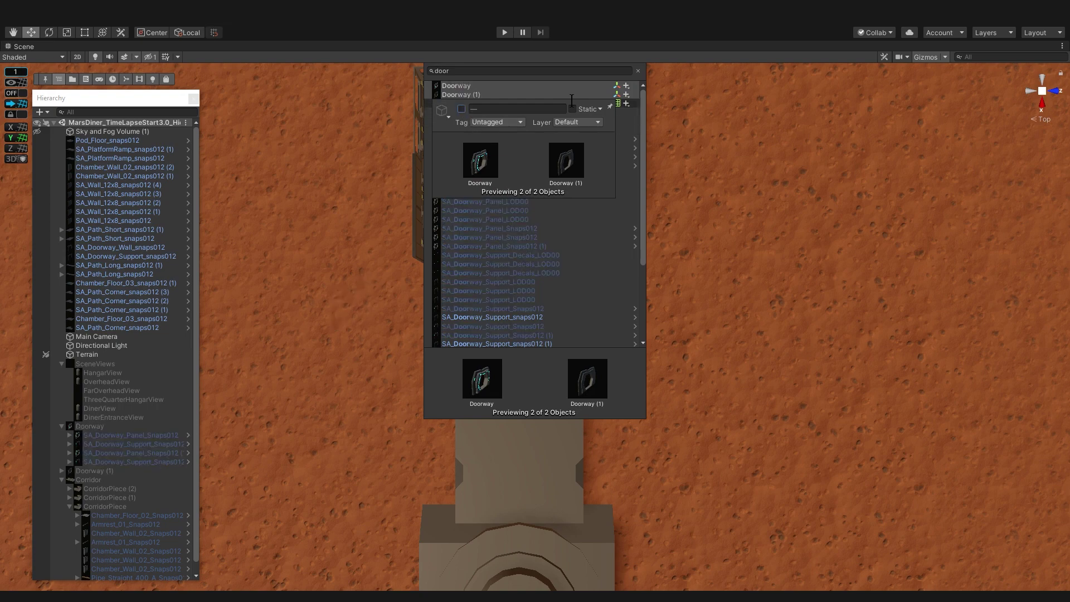
pyautogui.click(723, 151)
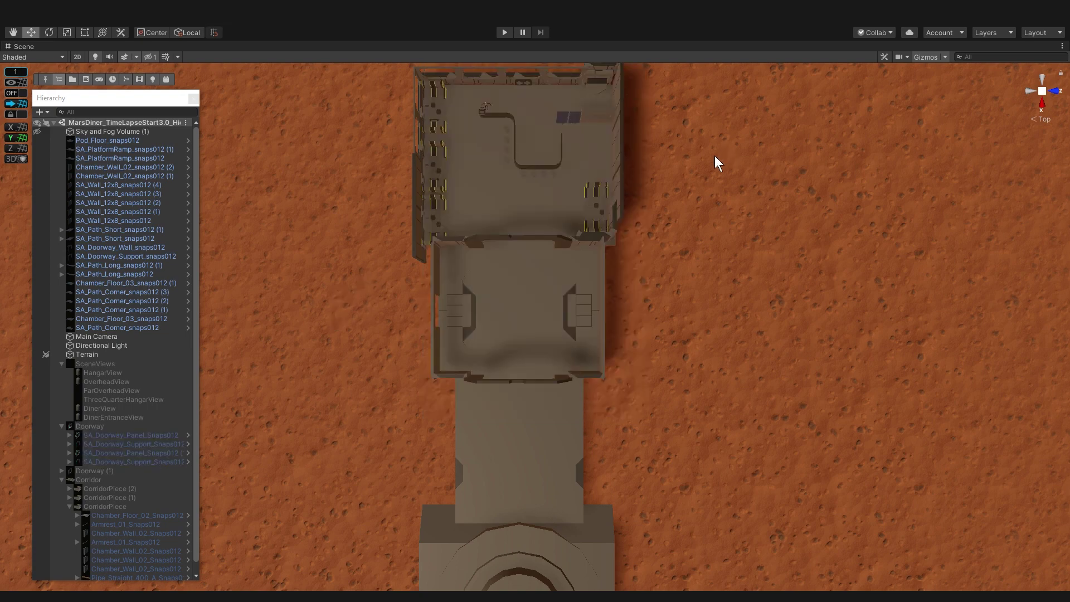
# Step: Search the scene for "diner" and deactivate the Diner group
pyautogui.hotkey('ctrl', 'f')
pyautogui.write('diner')
pyautogui.click(442, 84)
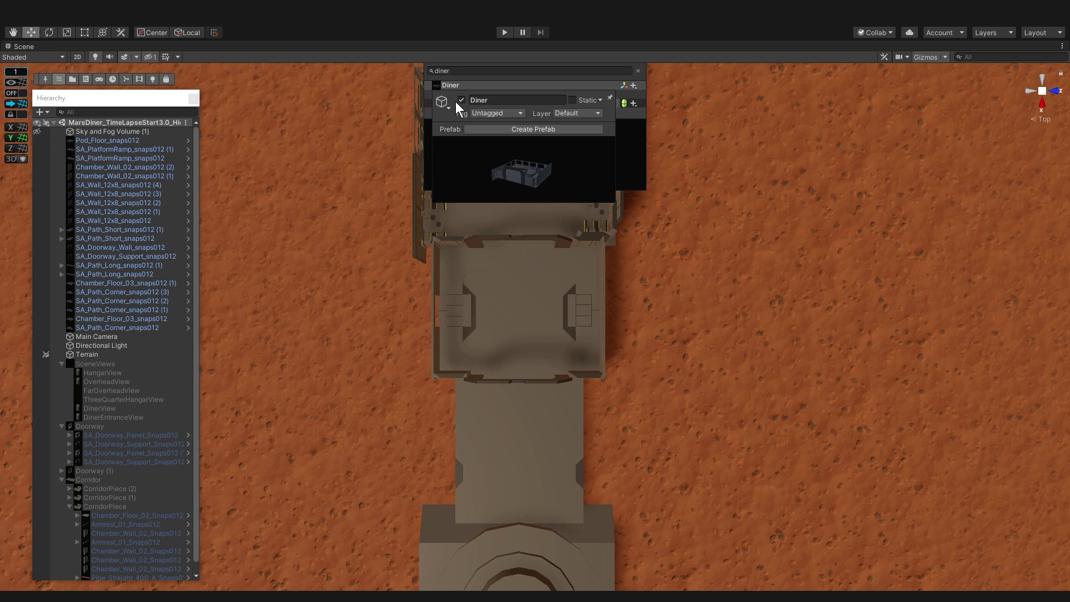
pyautogui.click(456, 102)
pyautogui.click(680, 191)
# Step: Select the middle room's walls, floors and paths, group them as Warehouse, and deactivate the group
pyautogui.moveTo(354, 149); pyautogui.dragTo(649, 389)
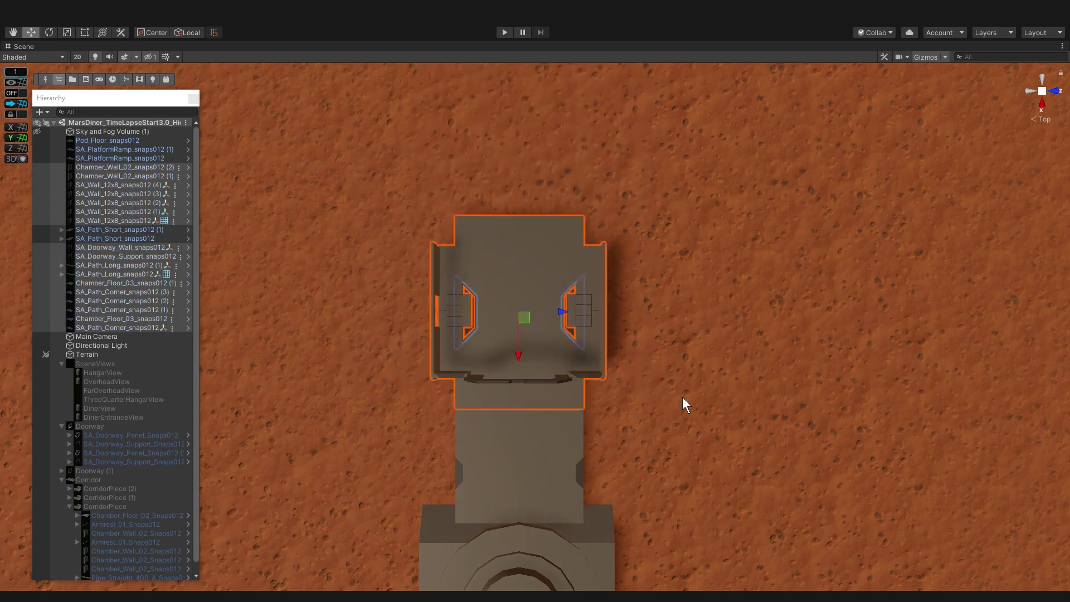
pyautogui.hotkey('ctrl', 'g')
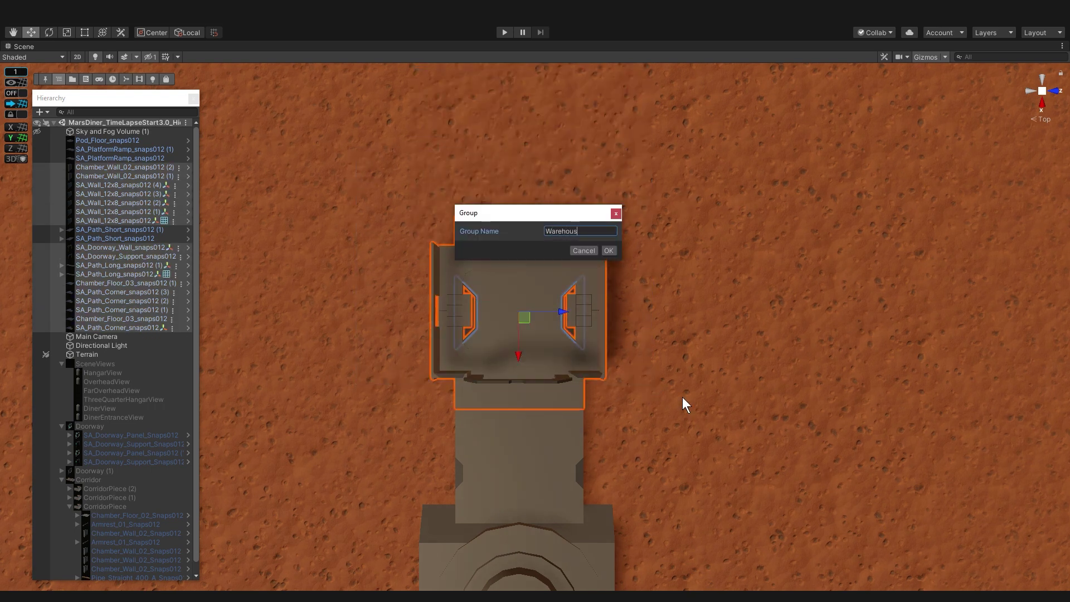
pyautogui.click(608, 251)
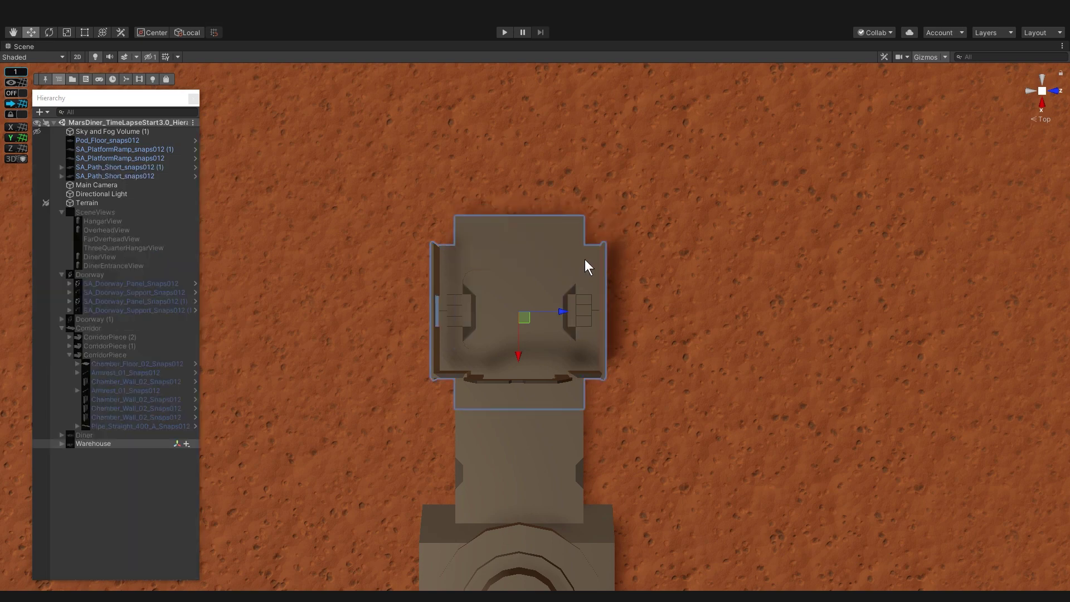
pyautogui.click(71, 444)
pyautogui.click(95, 460)
# Step: Select the remaining platform, ramps and short path pieces and group them as Hangar
pyautogui.moveTo(334, 413)
pyautogui.mouseDown(button='middle')
pyautogui.moveTo(335, 403)
pyautogui.moveTo(363, 413)
pyautogui.moveTo(339, 406)
pyautogui.mouseUp(button='middle')
pyautogui.moveTo(346, 199); pyautogui.dragTo(650, 574)
pyautogui.hotkey('ctrl', 'g')
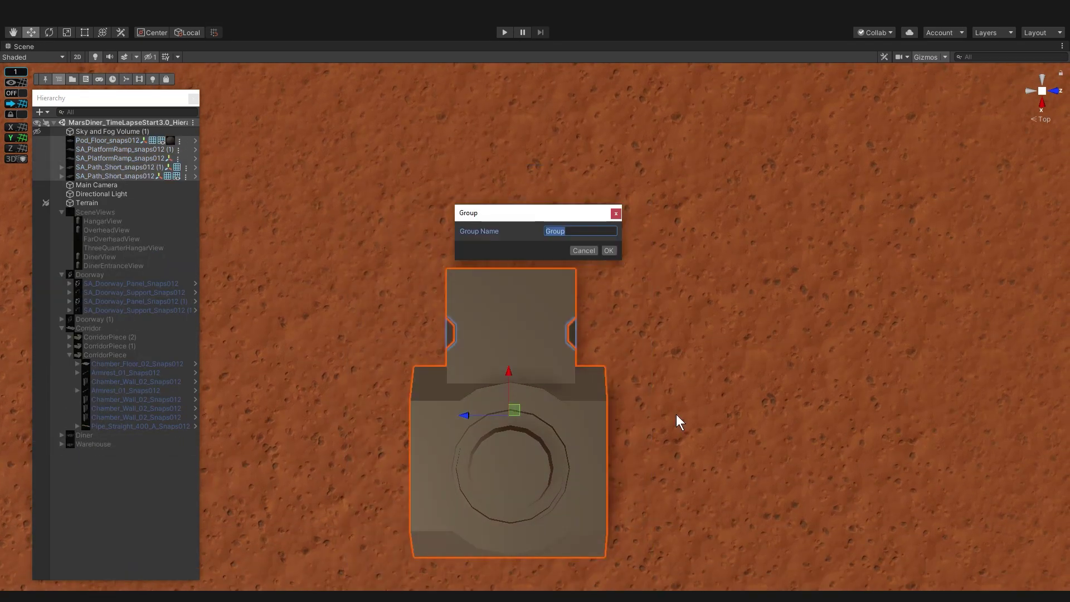
pyautogui.click(608, 251)
# Step: Collapse the SceneViews, Doorway and Corridor groups in the Hierarchy, and select the deactivated groups from Doorway through Warehouse
pyautogui.click(61, 168)
pyautogui.click(61, 176)
pyautogui.click(62, 195)
pyautogui.click(106, 248)
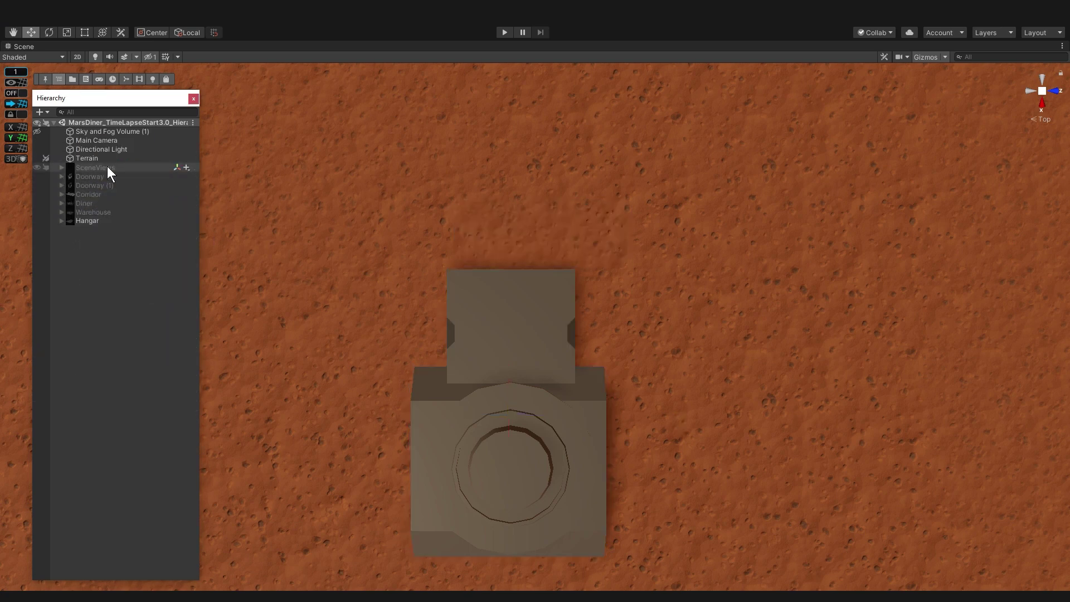
pyautogui.click(127, 177)
pyautogui.keyDown('shift'); pyautogui.click(123, 212); pyautogui.keyUp('shift')
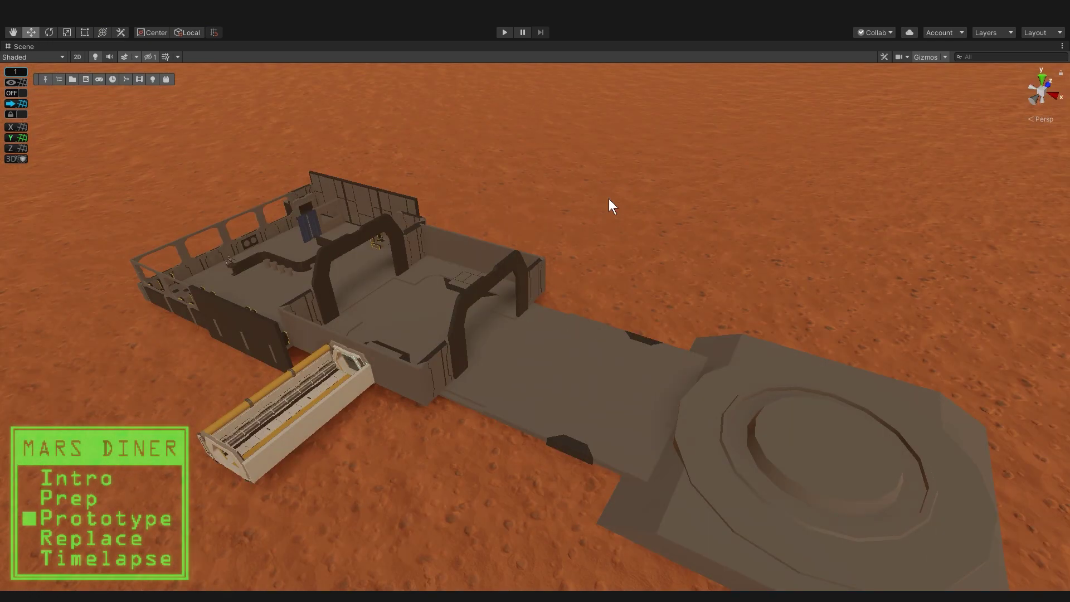
# Step: Replace the prototype hangar pieces and the warehouse's long paths and doorway supports with their detailed art prefabs
pyautogui.press('Return')
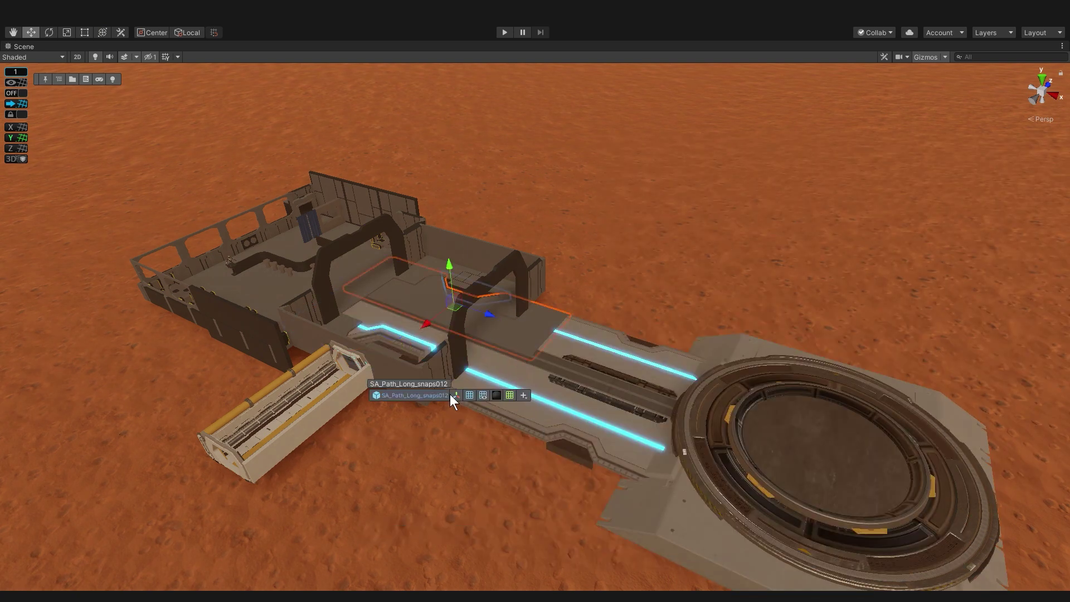
pyautogui.rightClick(491, 400)
pyautogui.click(533, 462)
pyautogui.doubleClick(599, 276)
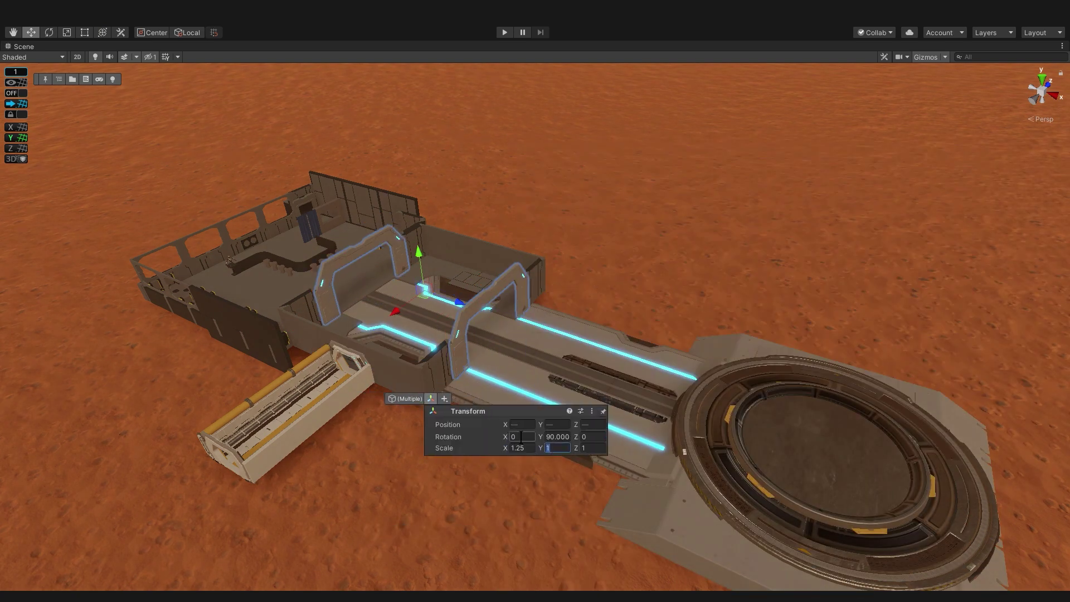
# Step: Expand the Warehouse group in the Hierarchy and replace its two Chamber_Wall_02 pieces with Chamber_Wall_02_Snaps012
pyautogui.click(59, 79)
pyautogui.click(61, 194)
pyautogui.click(124, 328)
pyautogui.click(123, 318)
pyautogui.keyDown('ctrl'); pyautogui.click(120, 238); pyautogui.keyUp('ctrl')
pyautogui.hotkey('ctrl', 'h')
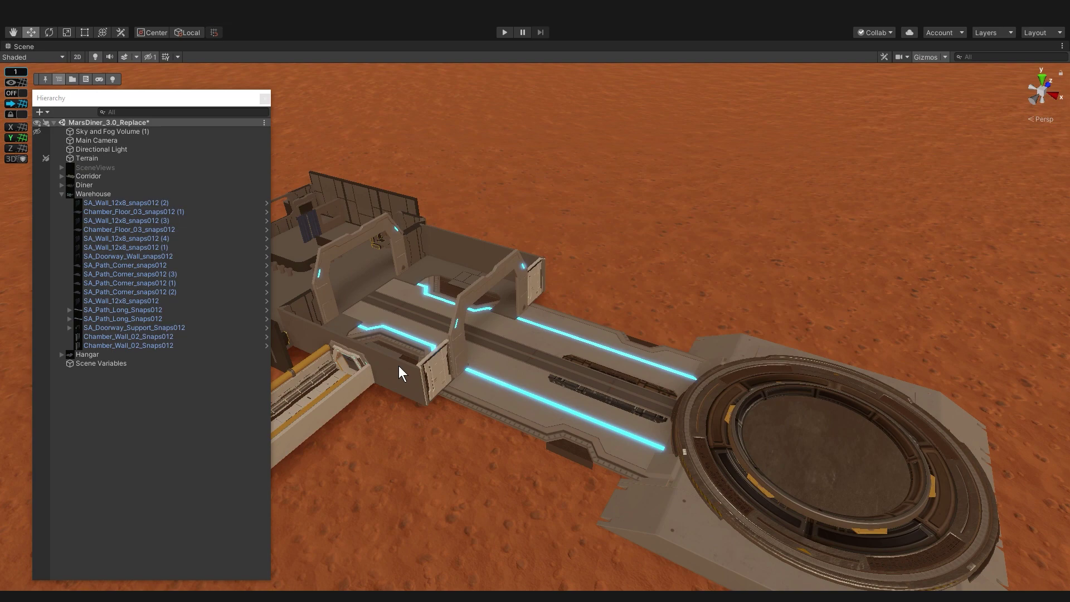
# Step: Select the warehouse's SA_Wall_12x8 pieces and replace them with the detailed prefab found by searching "sa wall 12"
pyautogui.click(139, 240)
pyautogui.keyDown('shift'); pyautogui.click(145, 231); pyautogui.keyUp('shift')
pyautogui.write('rsa wall 12')
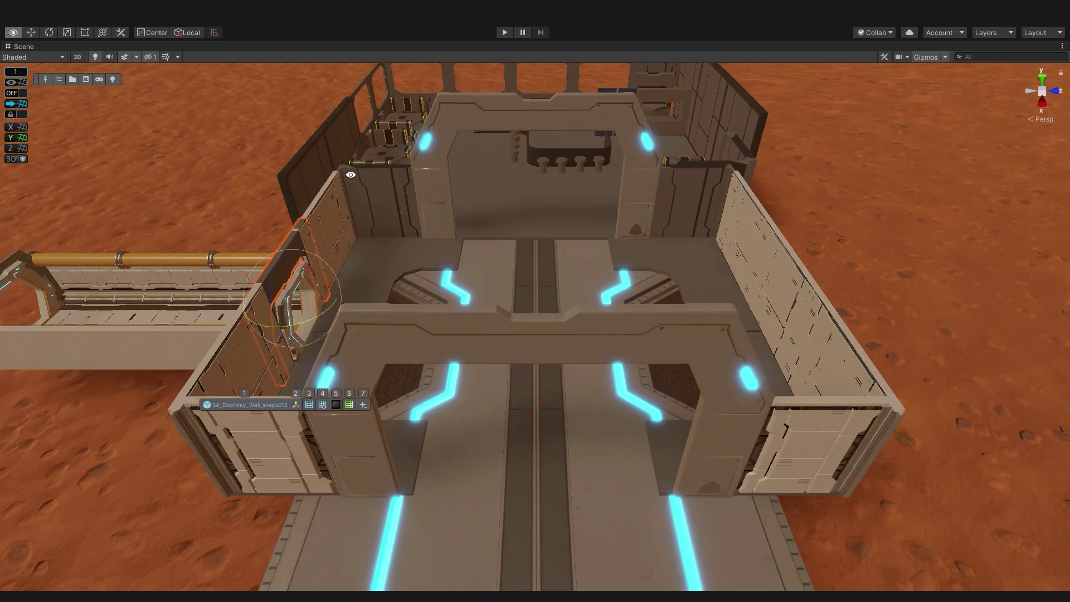
# Step: Select the warehouse's four prototype corner path pieces and replace them with the detailed SA_Path_Corner_Snaps012 prefab, found by searching "corner"
pyautogui.press('e')
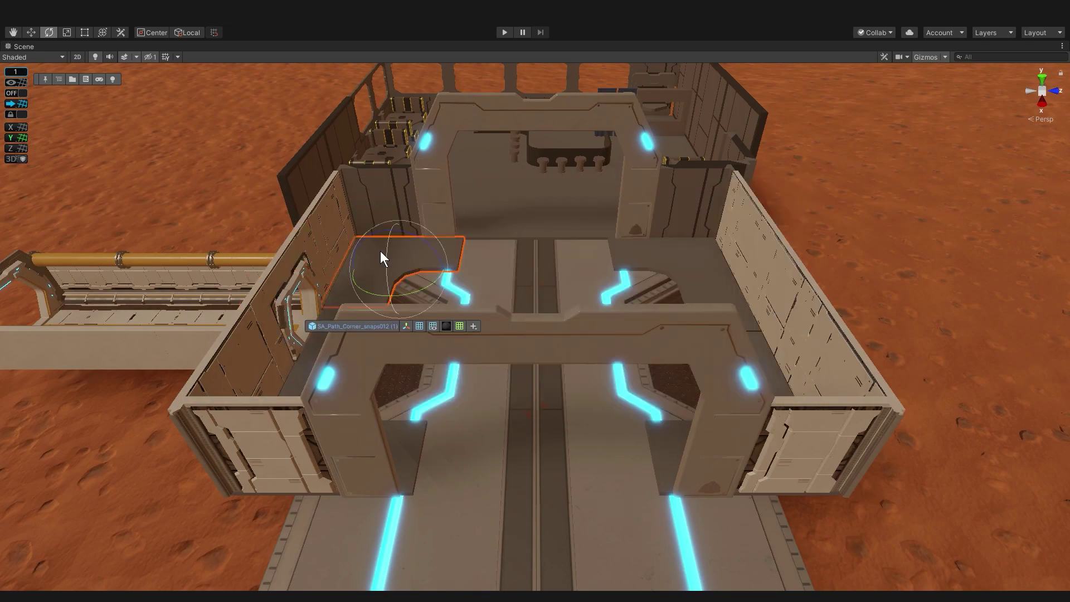
pyautogui.press('w')
pyautogui.keyDown('shift'); pyautogui.click(680, 252); pyautogui.keyUp('shift')
pyautogui.keyDown('shift'); pyautogui.click(663, 445); pyautogui.keyUp('shift')
pyautogui.keyDown('shift'); pyautogui.click(410, 446); pyautogui.keyUp('shift')
pyautogui.hotkey('ctrl', 'h')
pyautogui.write('corner')
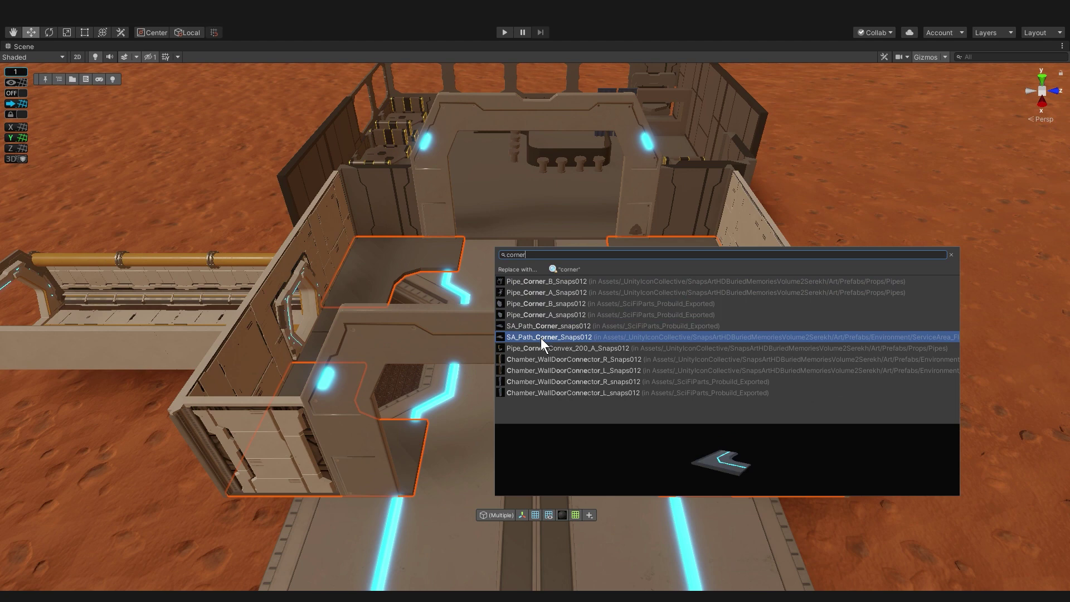
pyautogui.click(540, 338)
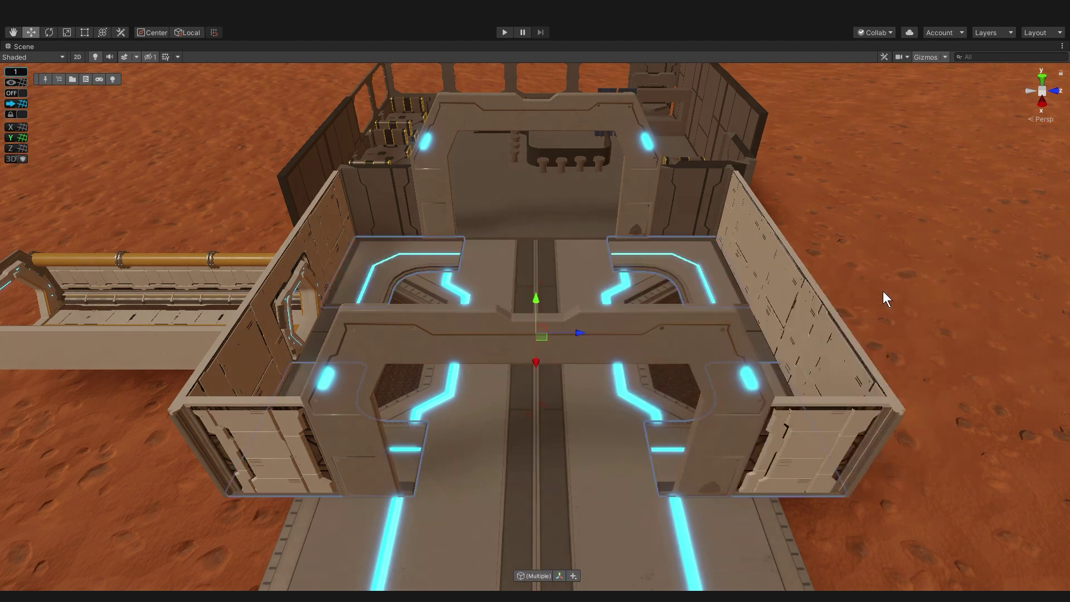
# Step: From the OverheadView, select the warehouse's two chamber floor pieces and replace them with the detailed Chamber_Floor_01_Snaps012, found by searching "chamber floor"
pyautogui.hotkey('ctrl', 'f')
pyautogui.write('over')
pyautogui.press('Return')
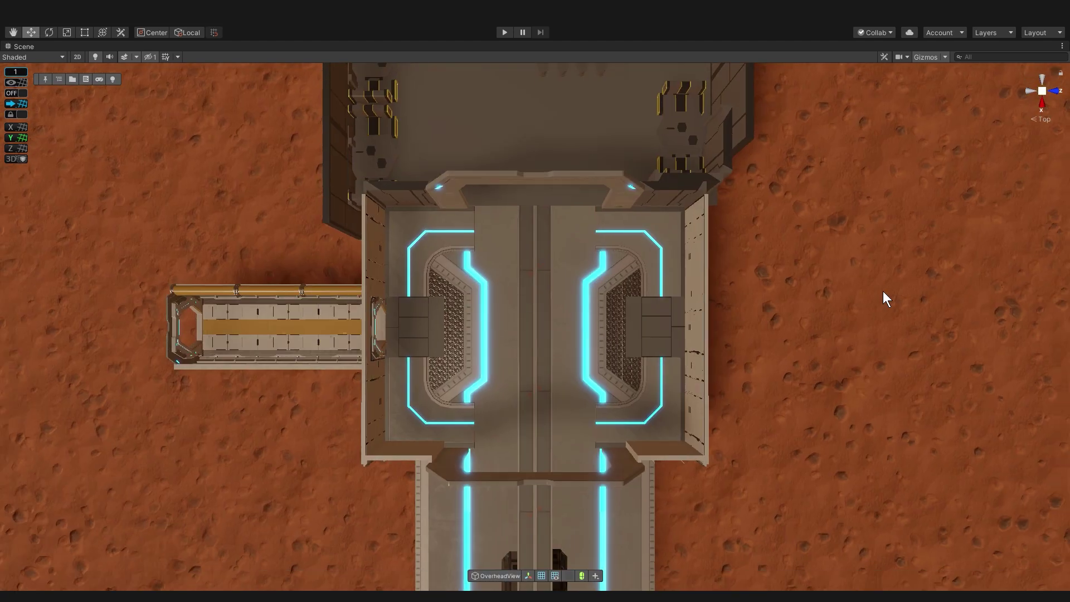
pyautogui.click(432, 320)
pyautogui.keyDown('ctrl'); pyautogui.click(657, 320); pyautogui.keyUp('ctrl')
pyautogui.write('r')
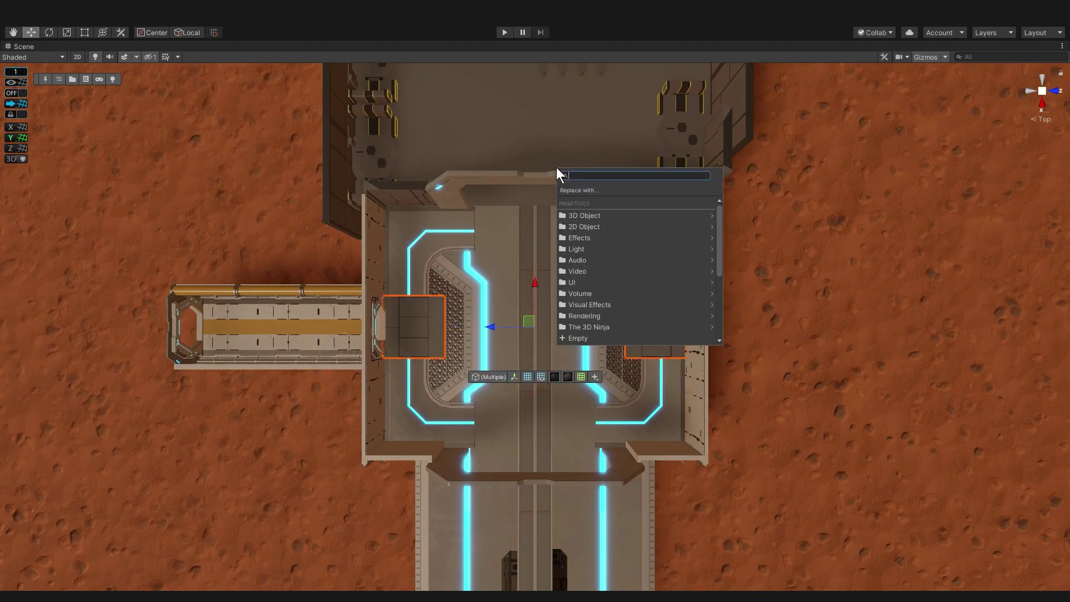
pyautogui.write('chamber floor')
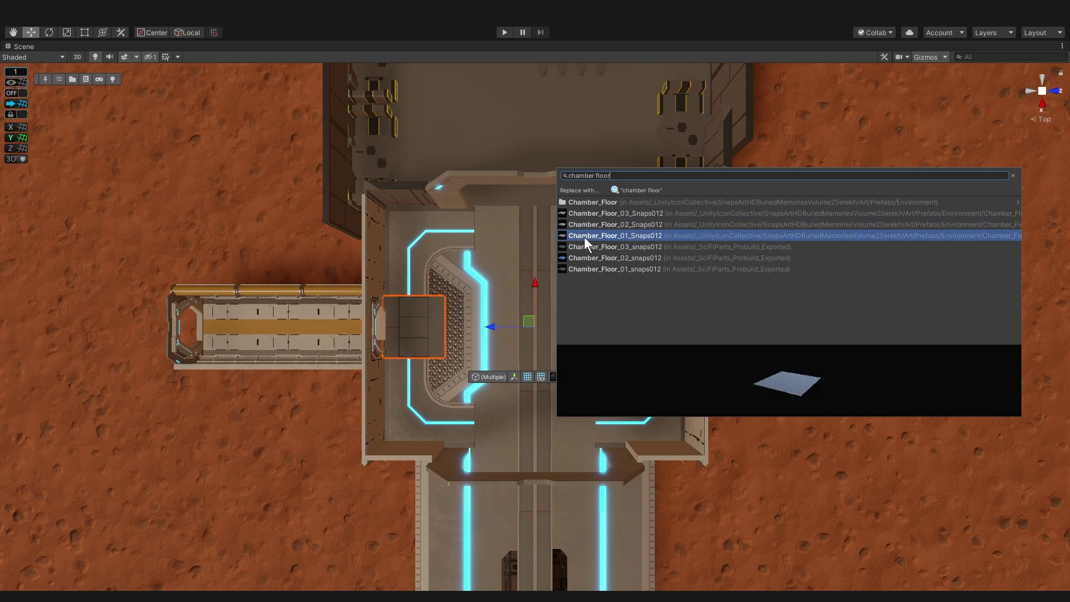
pyautogui.click(590, 214)
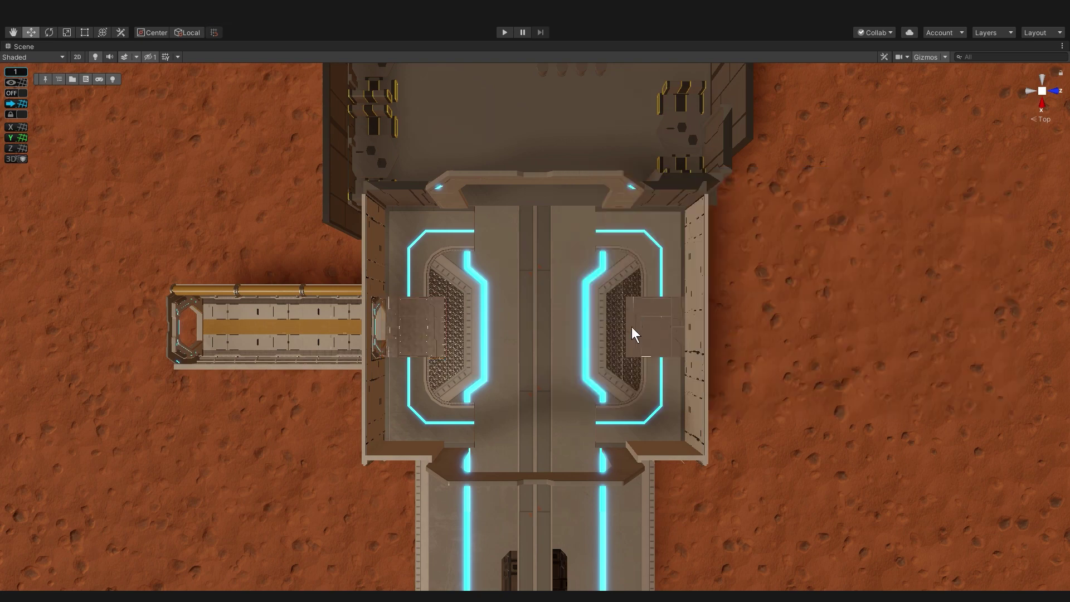
# Step: Apply the Painter_Gray material from the warehouse's long path to both chamber floor pieces
pyautogui.scroll(6, 631, 327)
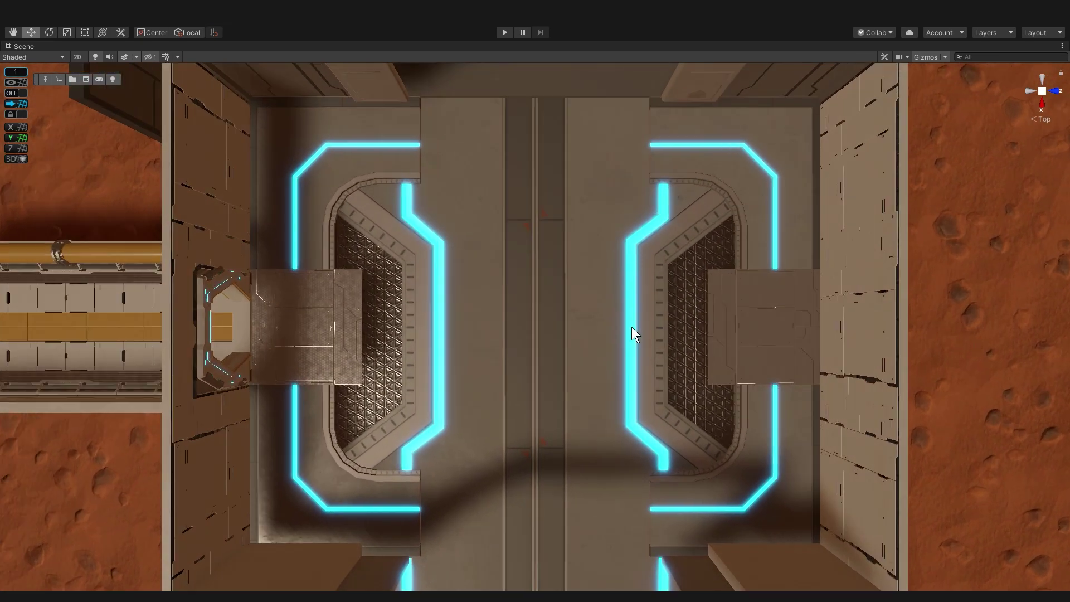
pyautogui.scroll(2, 631, 326)
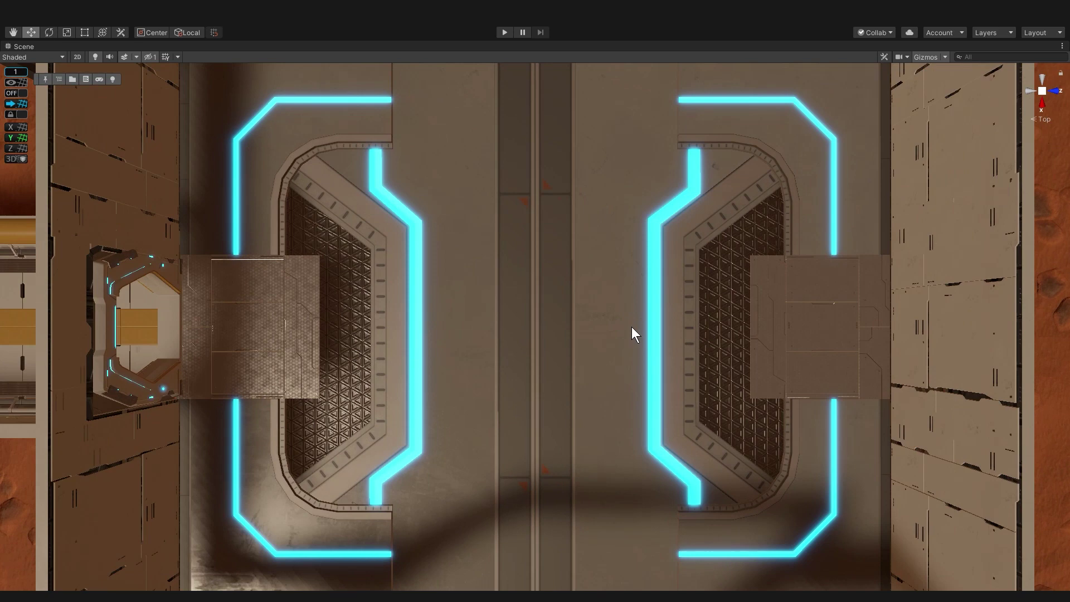
pyautogui.click(463, 169)
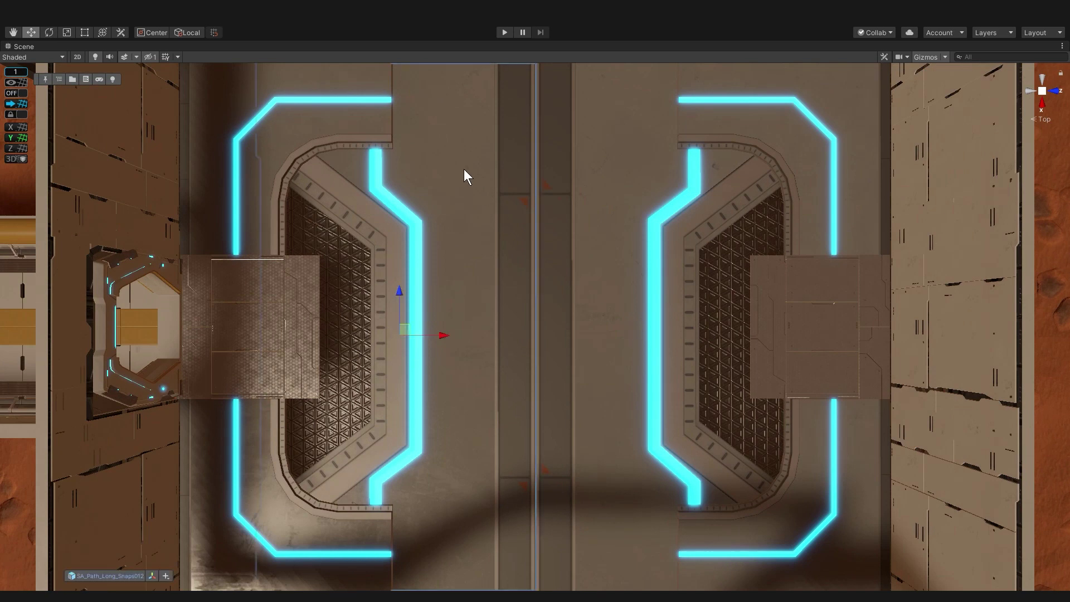
pyautogui.click(430, 575)
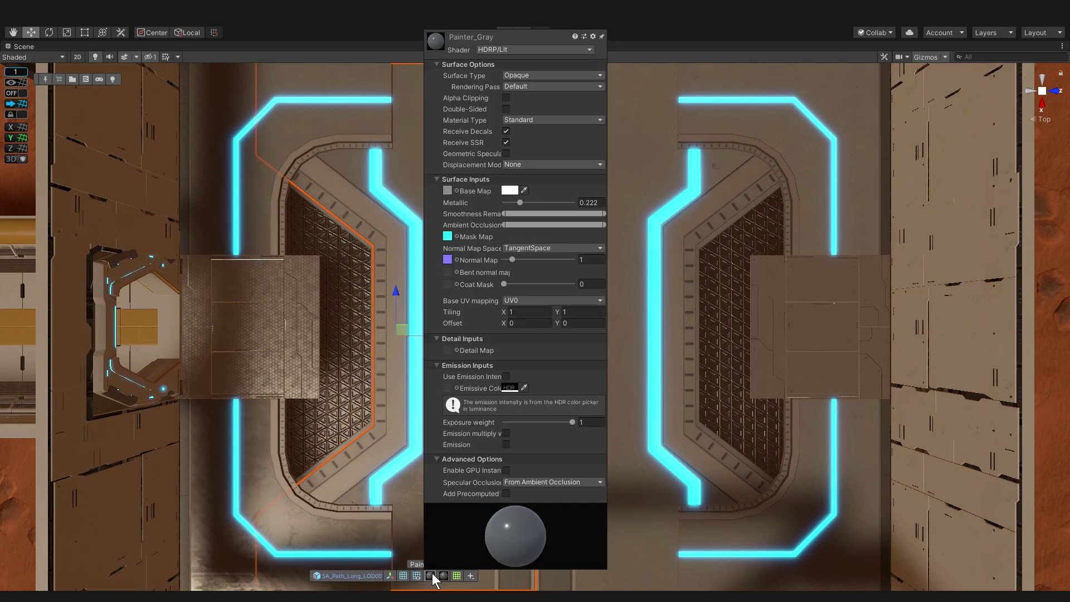
pyautogui.moveTo(432, 574)
pyautogui.mouseDown()
pyautogui.moveTo(337, 422)
pyautogui.moveTo(243, 322)
pyautogui.mouseUp()
pyautogui.moveTo(429, 576); pyautogui.dragTo(798, 326)
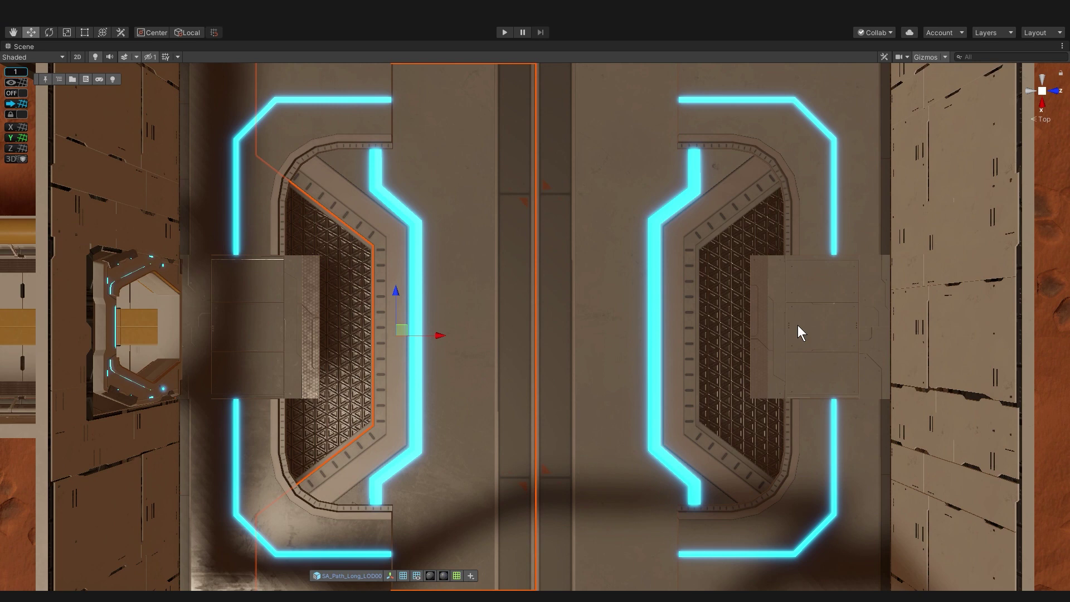
# Step: Delete the two prototype chamber walls at the warehouse's diner end and fill their place with duplicates of the detailed walls from the opposite end
pyautogui.scroll(-7, 797, 325)
pyautogui.click(661, 199)
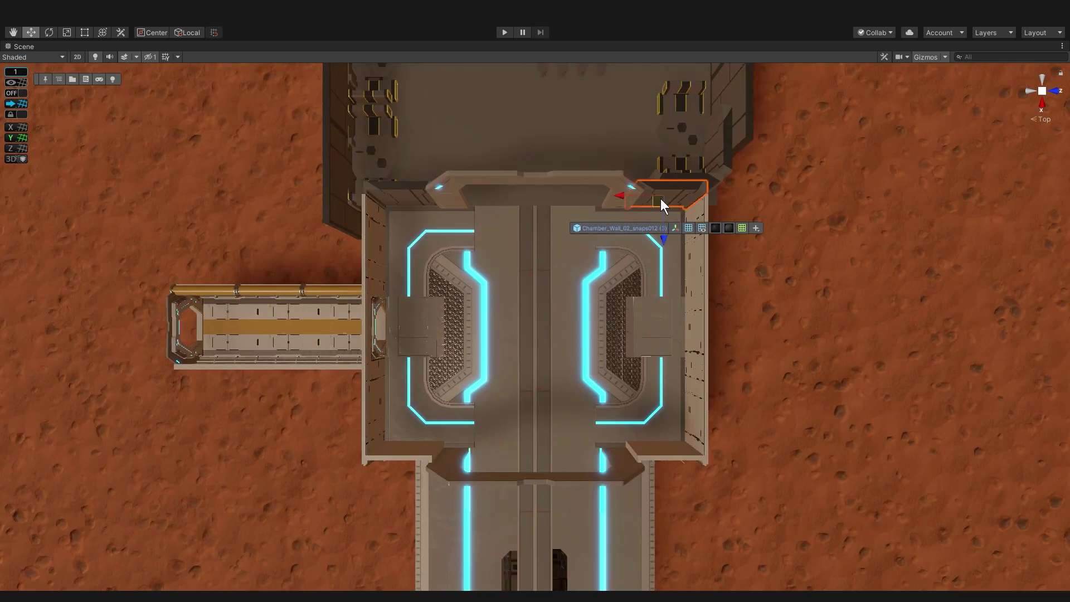
pyautogui.keyDown('shift'); pyautogui.click(407, 202); pyautogui.keyUp('shift')
pyautogui.press('Delete')
pyautogui.click(659, 452)
pyautogui.keyDown('shift'); pyautogui.click(414, 449); pyautogui.keyUp('shift')
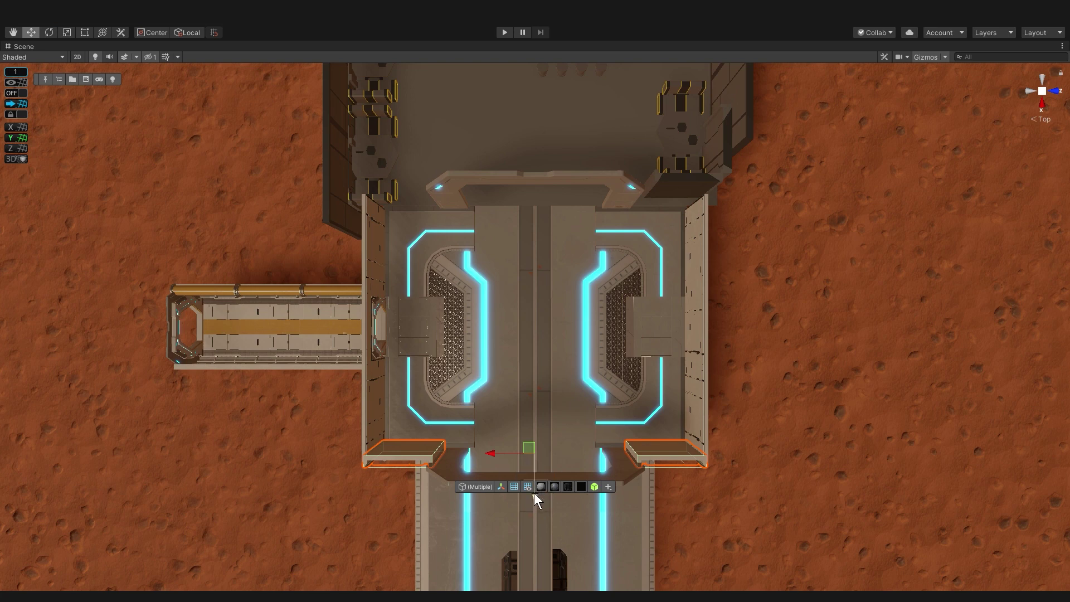
pyautogui.moveTo(534, 493); pyautogui.dragTo(548, 240)
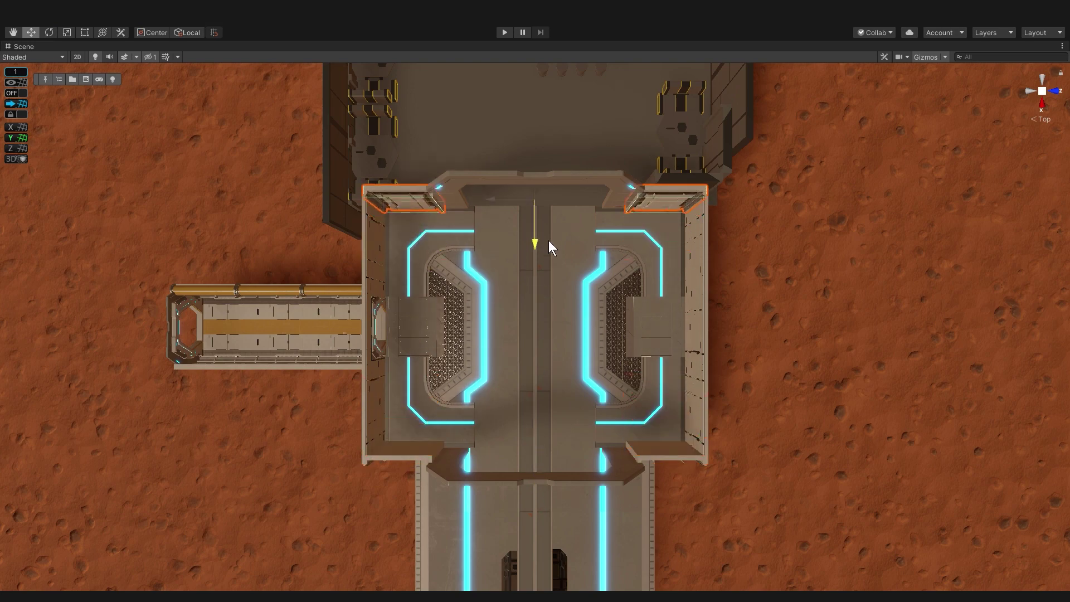
pyautogui.click(795, 242)
# Step: Switch to a view of the hangar, create a Transport Shuttle on its round platform by searching "transport", and rotate it about the vertical axis
pyautogui.hotkey('ctrl', 'f')
pyautogui.press('space')
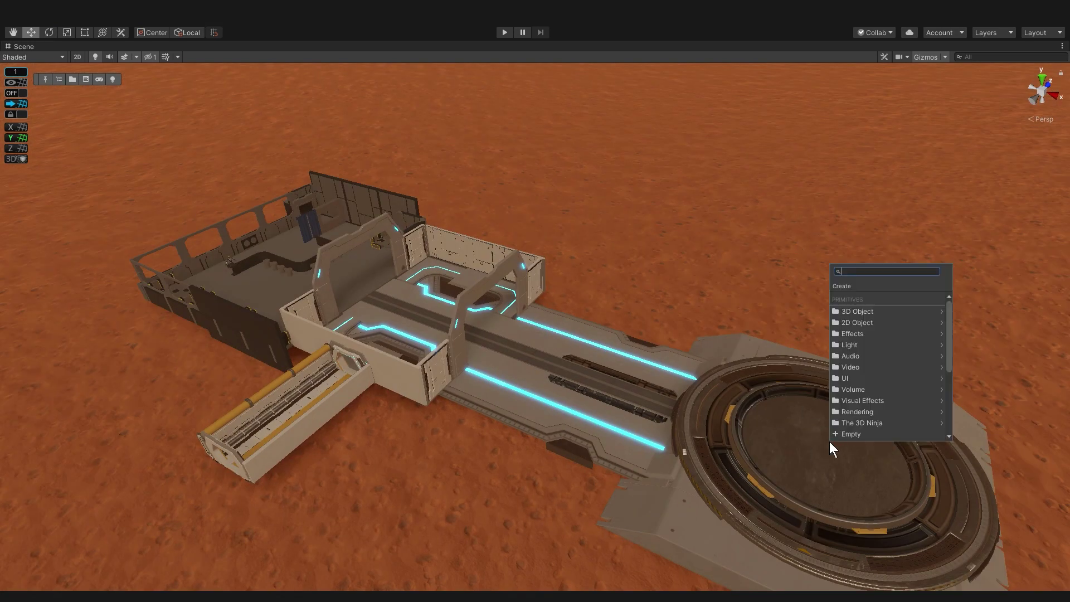
pyautogui.write('transport')
pyautogui.click(892, 319)
pyautogui.press('e')
pyautogui.moveTo(852, 456); pyautogui.dragTo(703, 473)
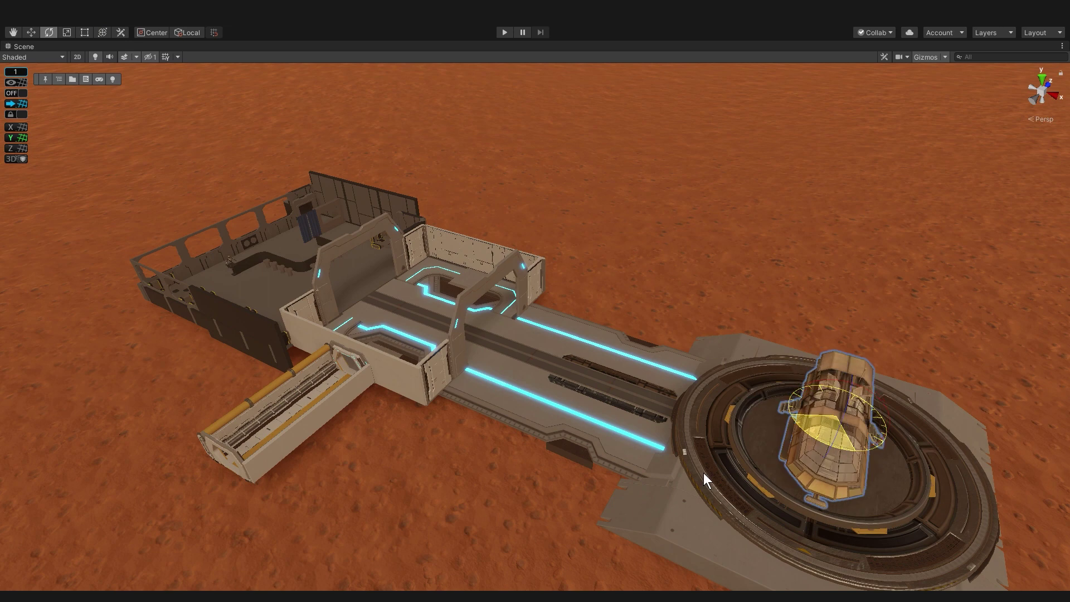
pyautogui.click(765, 319)
# Step: In the Hierarchy, move the transport shuttle out of Pod_Floor_Snaps012 directly under the Hangar group and collapse Pod_Floor_Snaps012
pyautogui.hotkey('alt', '1')
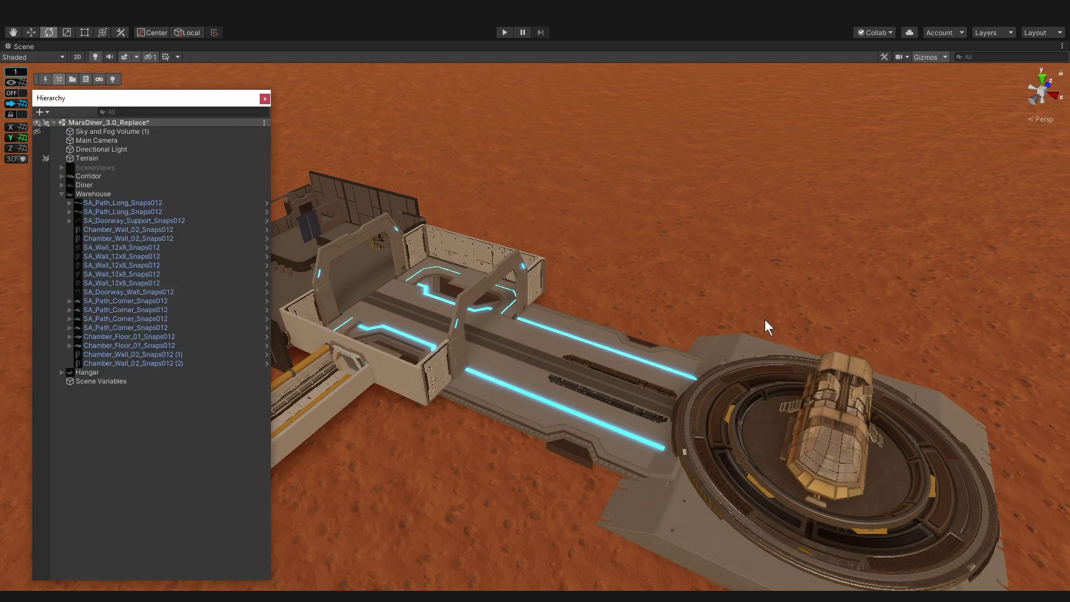
pyautogui.click(800, 411)
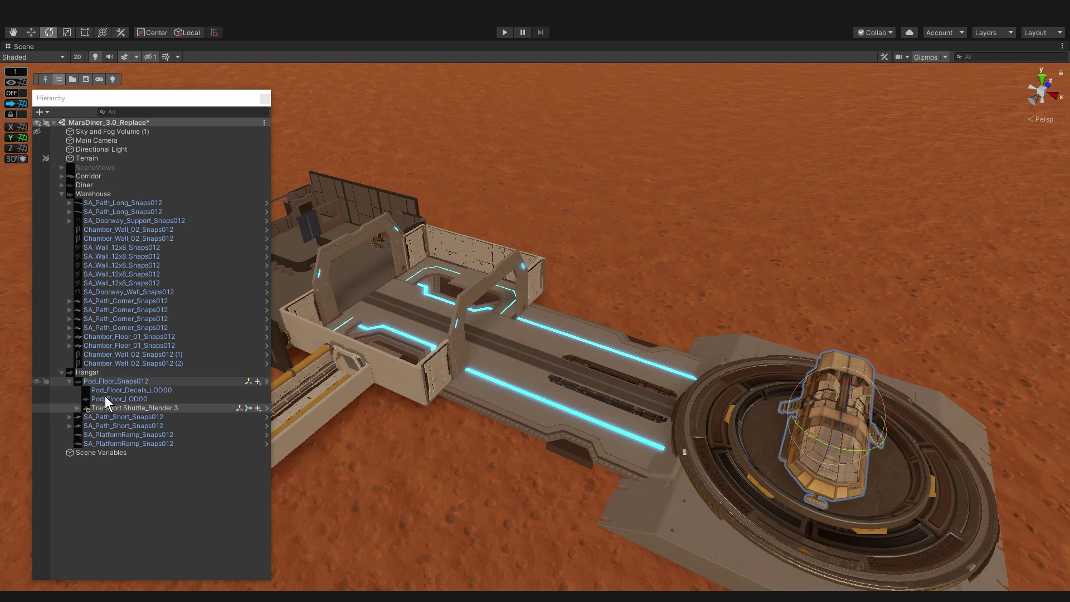
pyautogui.moveTo(106, 409); pyautogui.dragTo(93, 380)
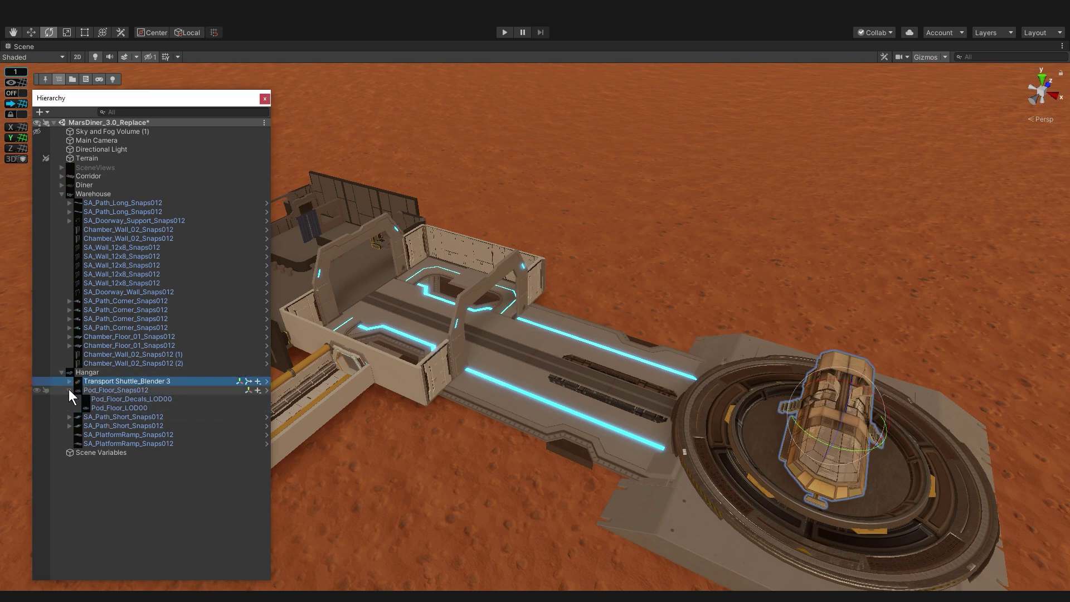
pyautogui.click(68, 389)
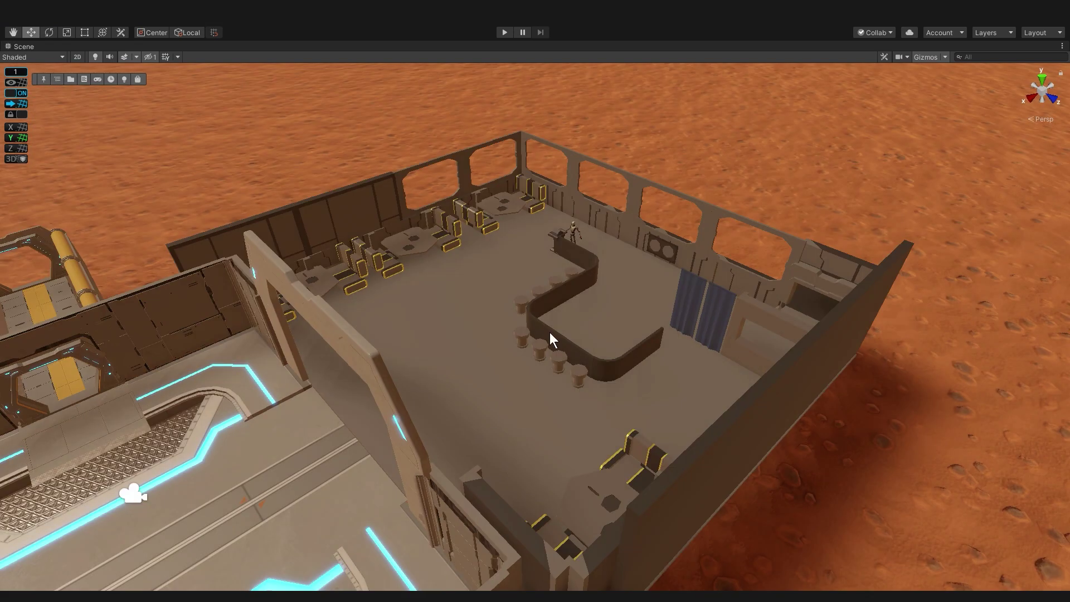
# Step: Replace the diner's prototype floor with detailed floor art
pyautogui.click(549, 340)
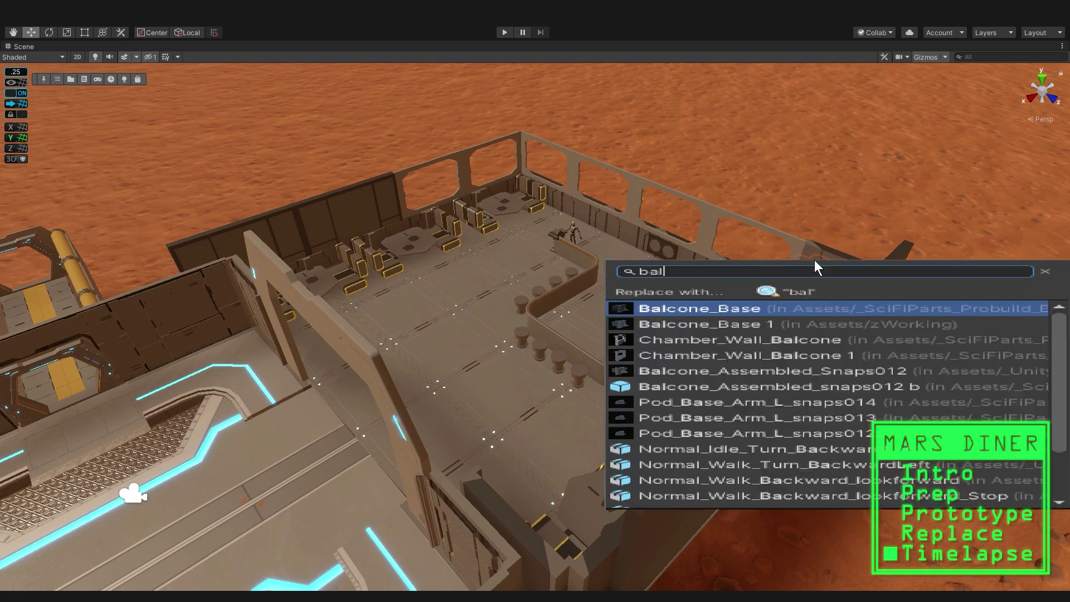